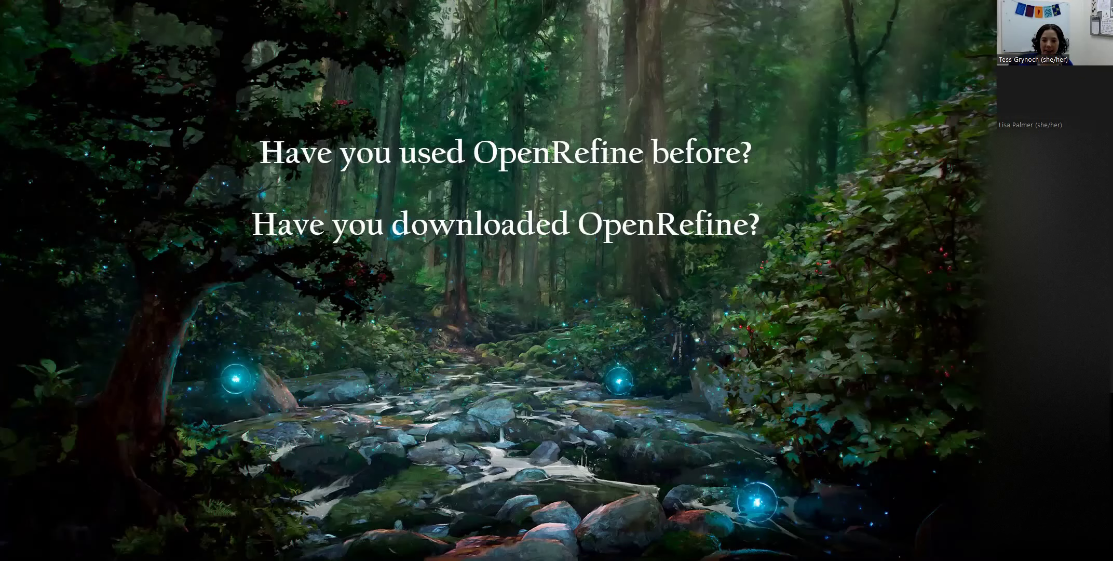
- Advance to the slide listing OpenRefine download steps for Windows, Mac and Linux
left_click(765, 317)
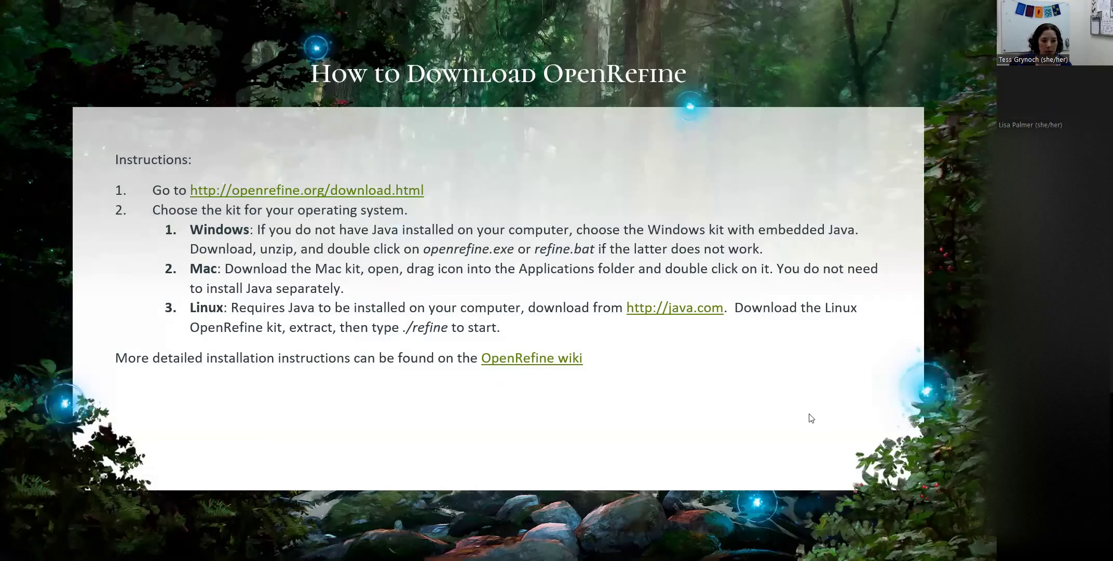
- Advance to the Messy Data slide with the doaj-article-sample.csv download link
left_click(883, 379)
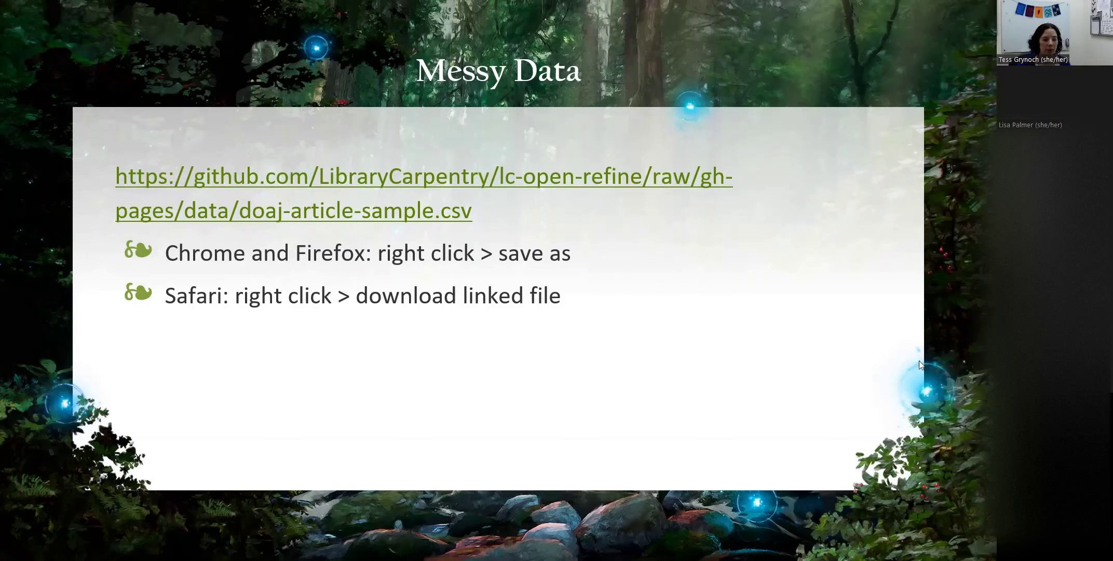
- Advance the slideshow to the Demo slide on OpenRefine 3.5.2 with Chrome
key("Right")
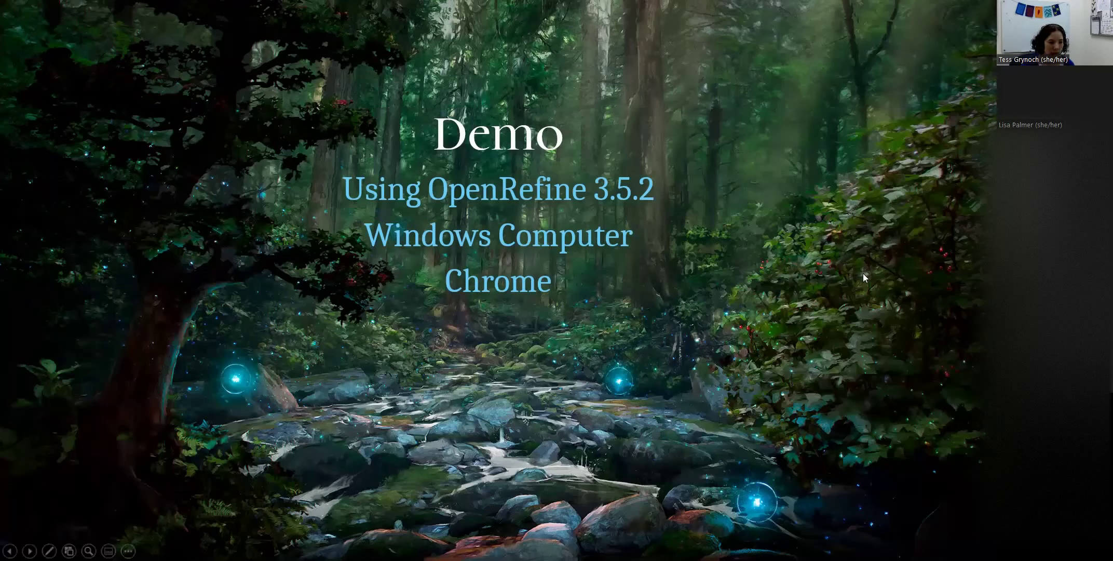
- End the slideshow and close PowerPoint, revealing OpenRefine's Create Project page
key("Escape")
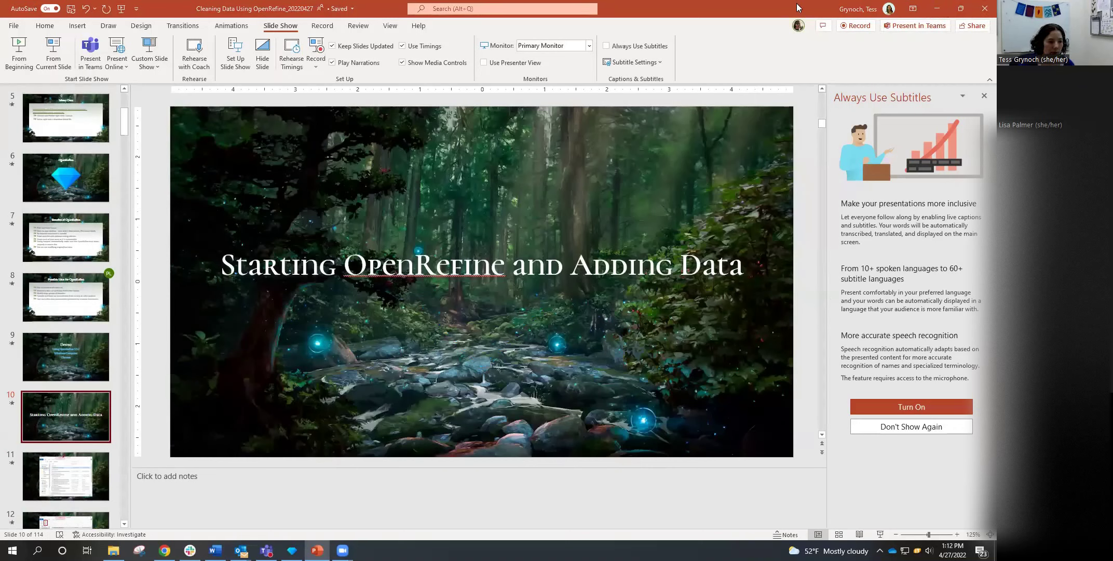
left_click(984, 9)
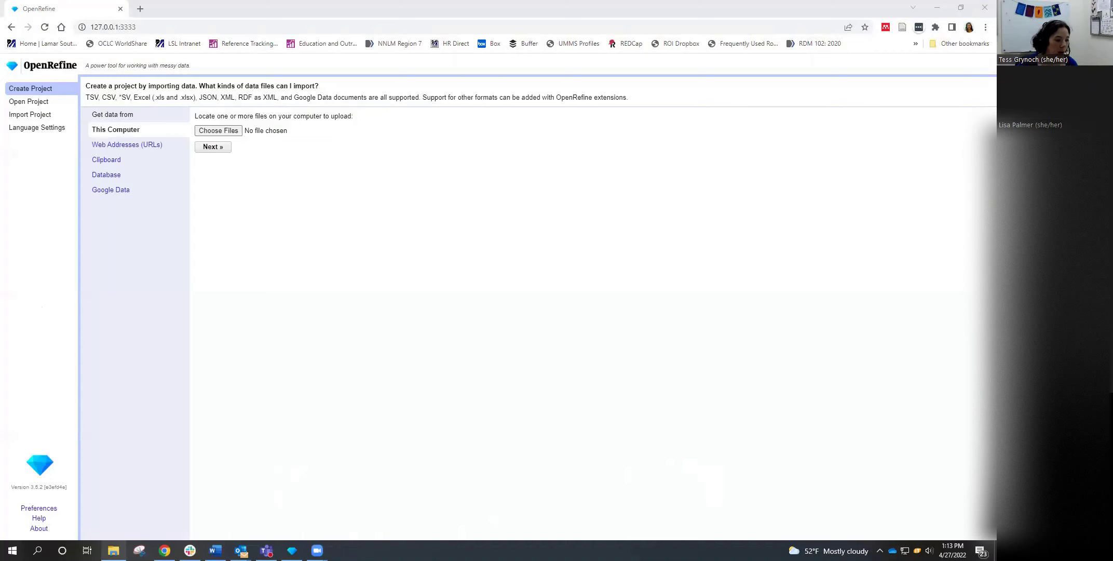
- Open the openrefine-3.5.2 folder in Documents to show its server, webapp and refine files
left_click(113, 550)
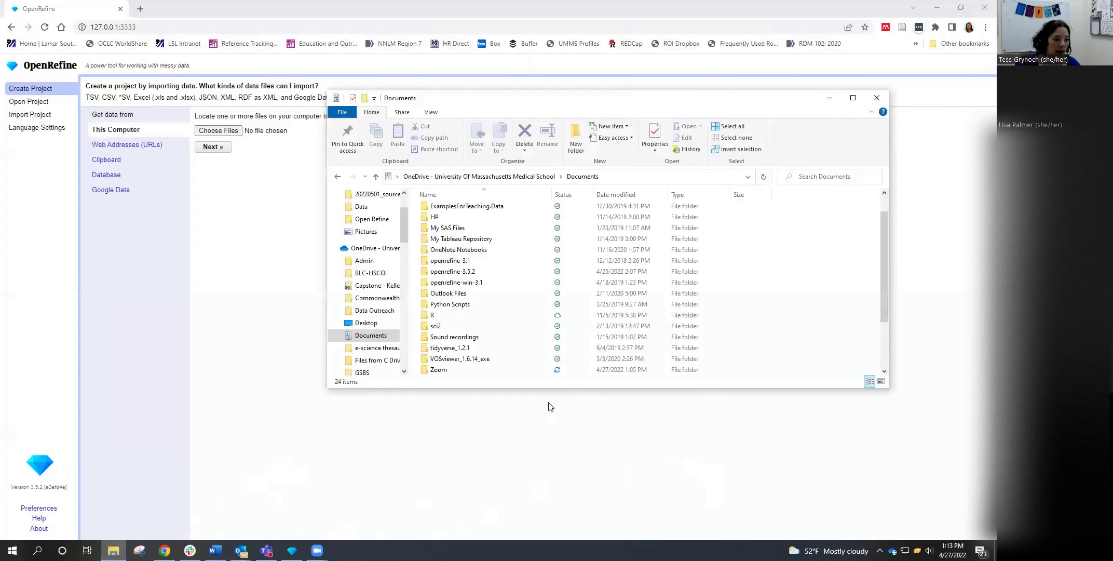
left_click(12, 550)
left_click(353, 439)
key("alt+Tab")
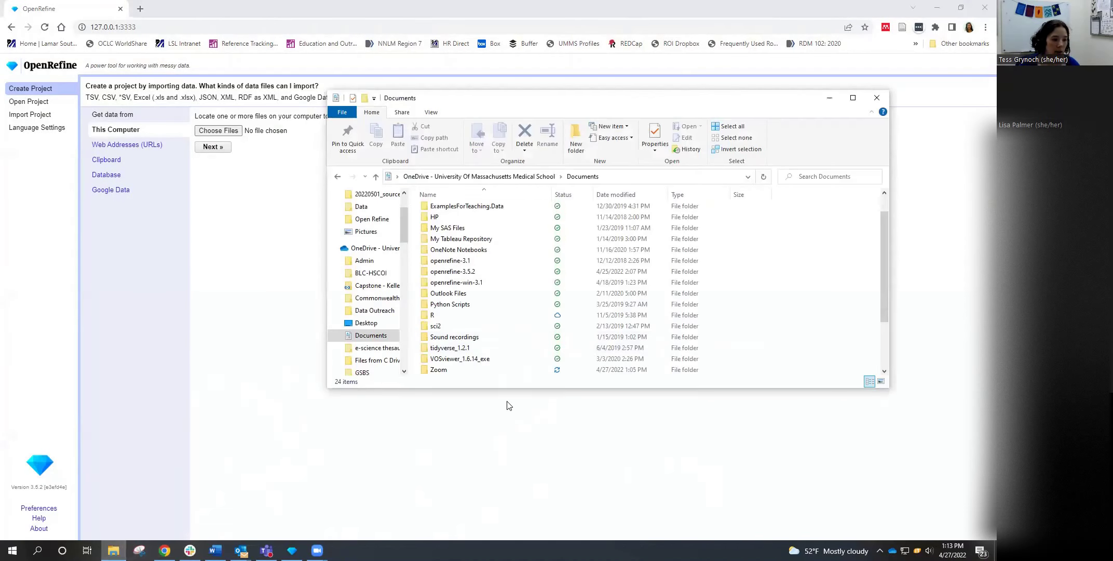
left_click(488, 283)
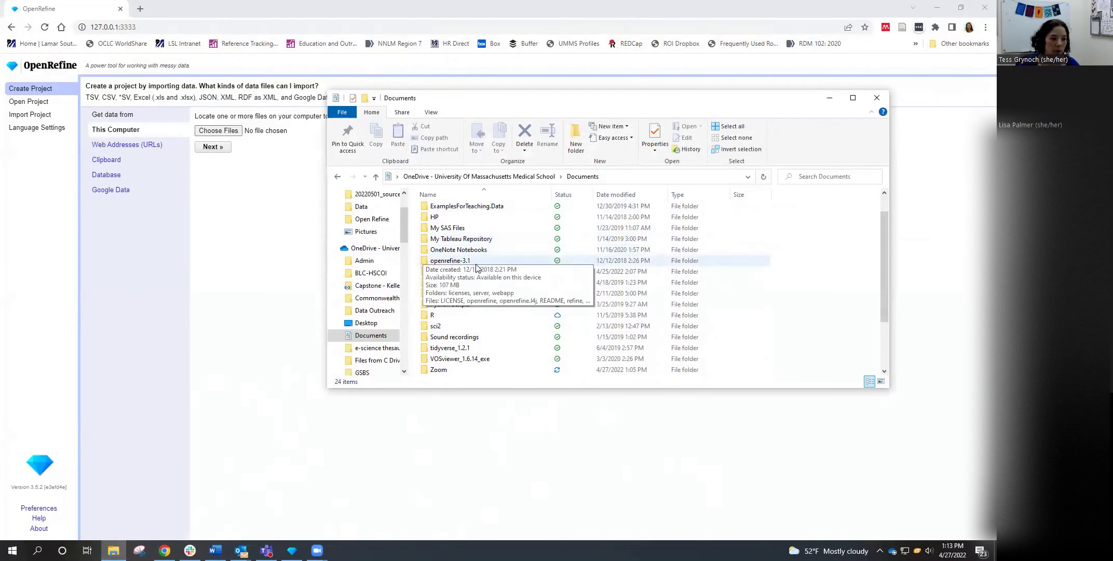
left_click(475, 272)
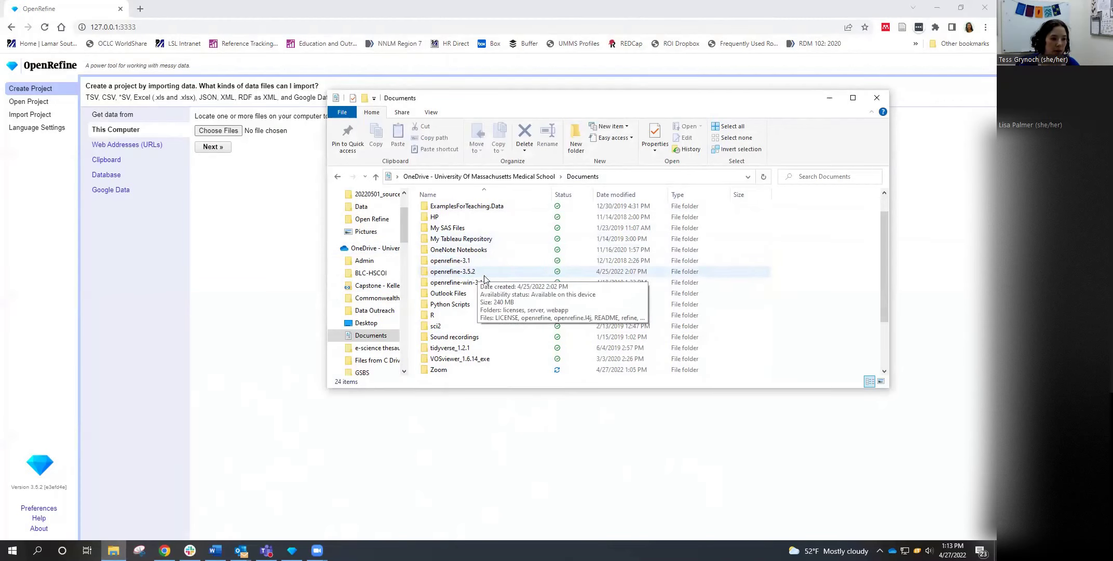
double_click(482, 274)
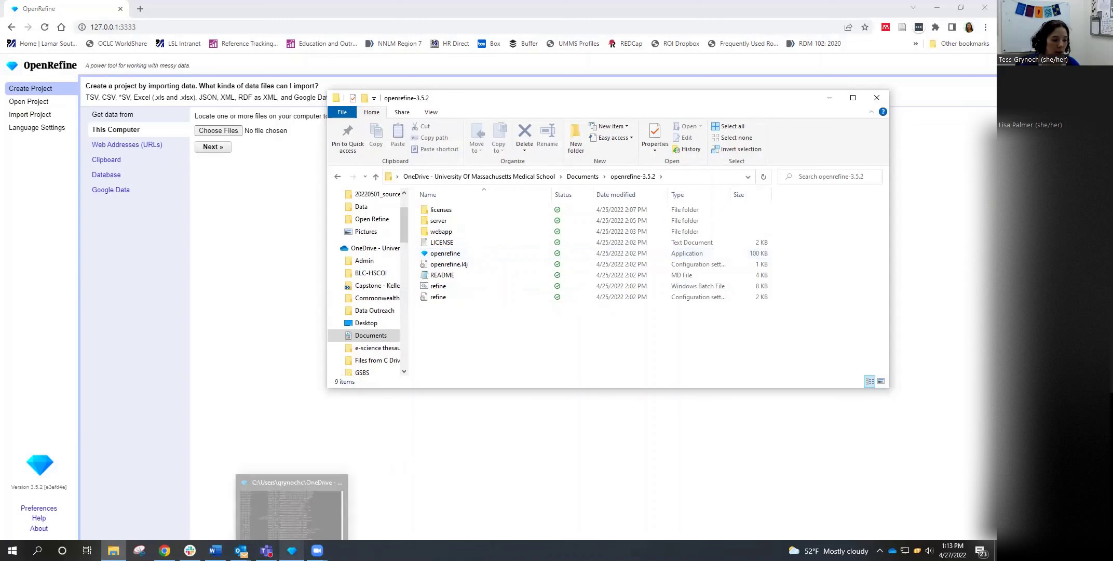
- Check the running OpenRefine console, then return to the OpenRefine page in Chrome
left_click(292, 550)
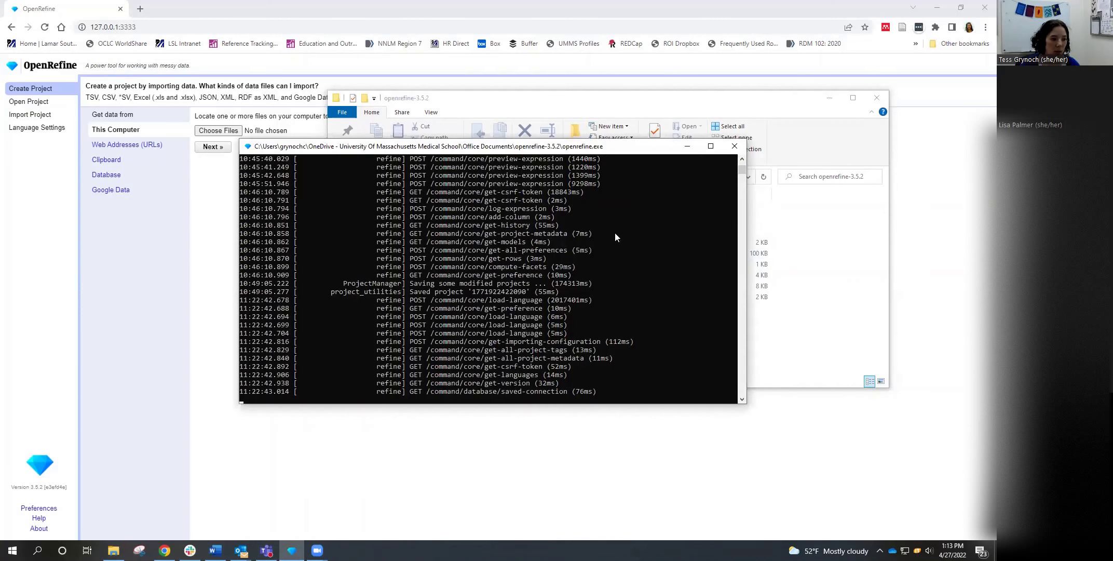
left_click(168, 289)
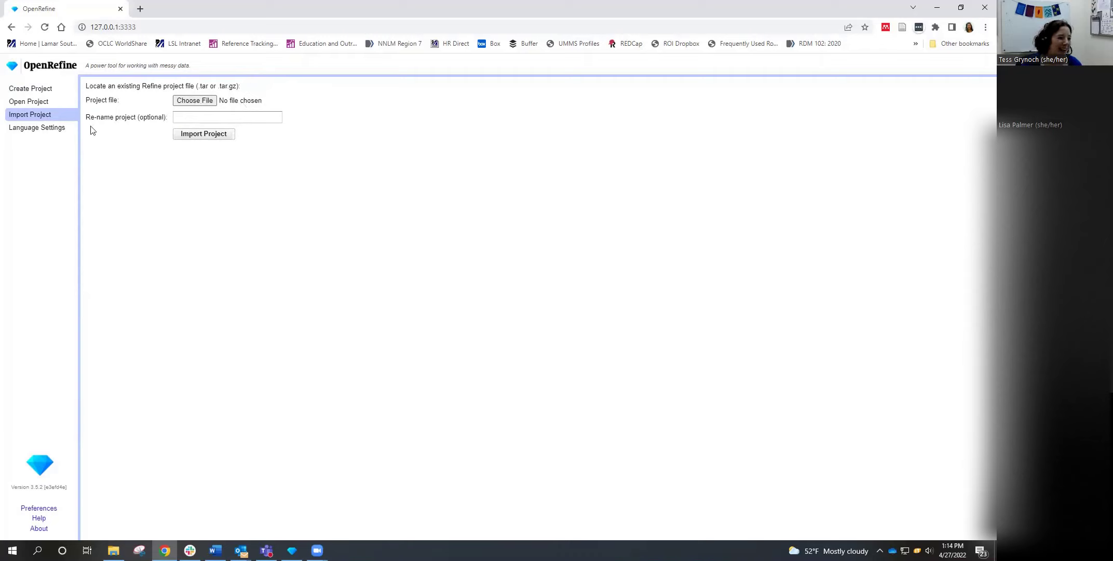
- Start a new project using doaj-article-sample.csv from PostDoc Seminar Series > Open Refine
left_click(46, 103)
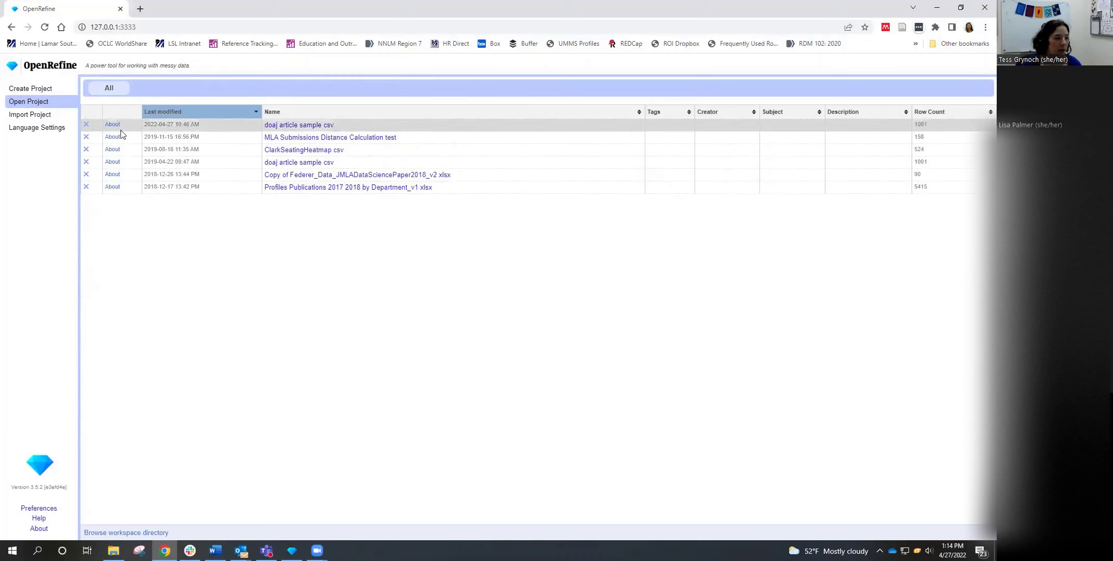
left_click(29, 91)
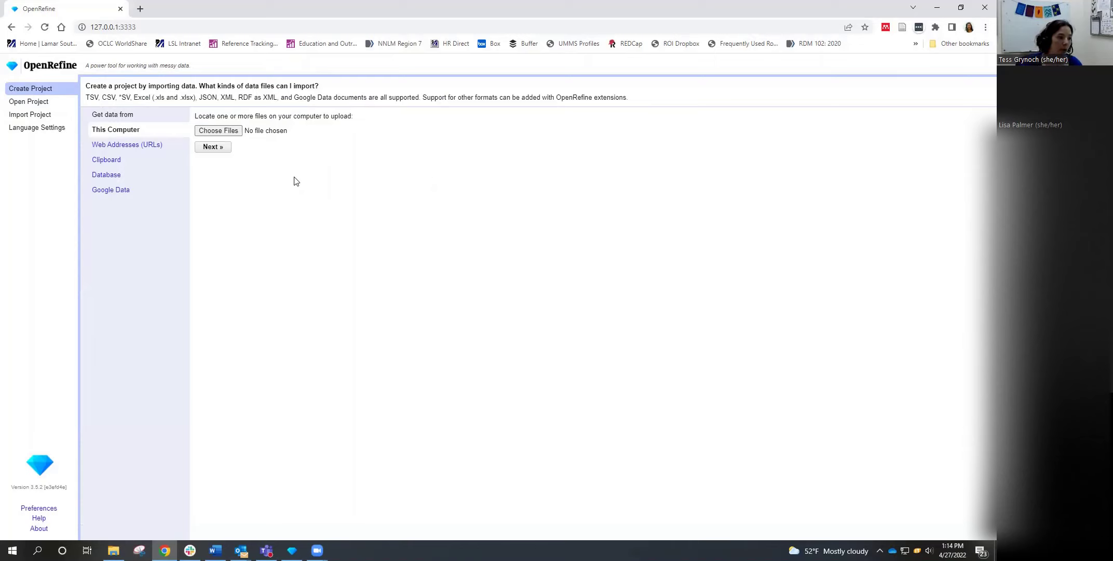
left_click(233, 134)
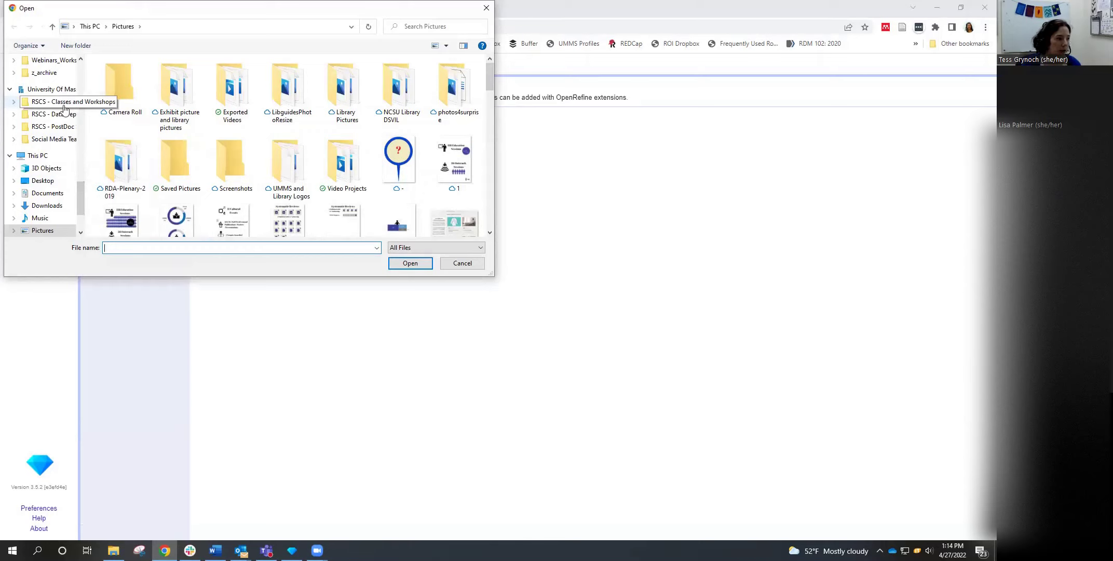
left_click(58, 106)
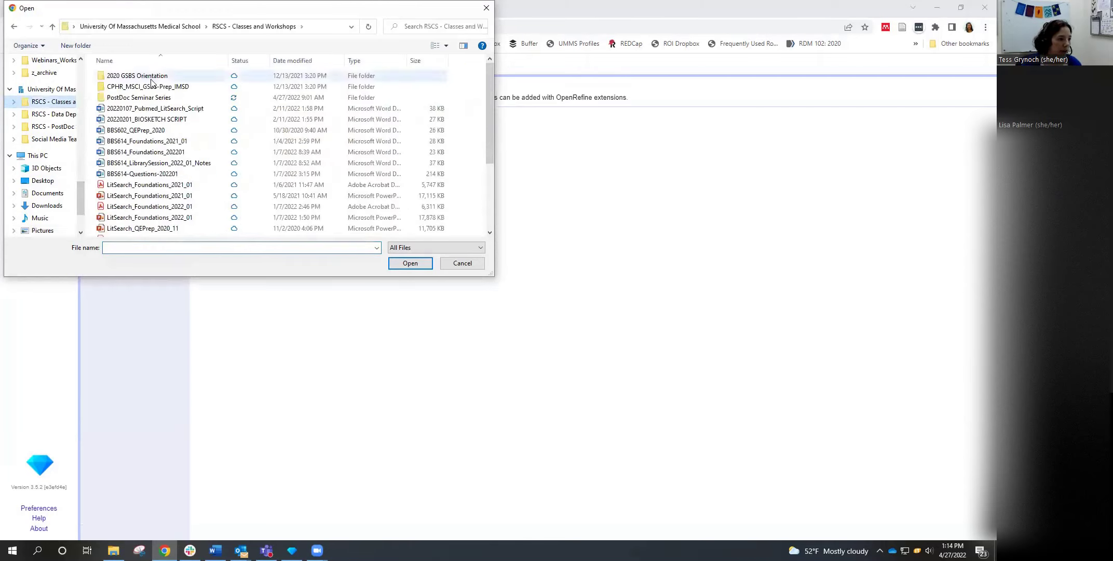
double_click(139, 97)
double_click(136, 119)
left_click(213, 86)
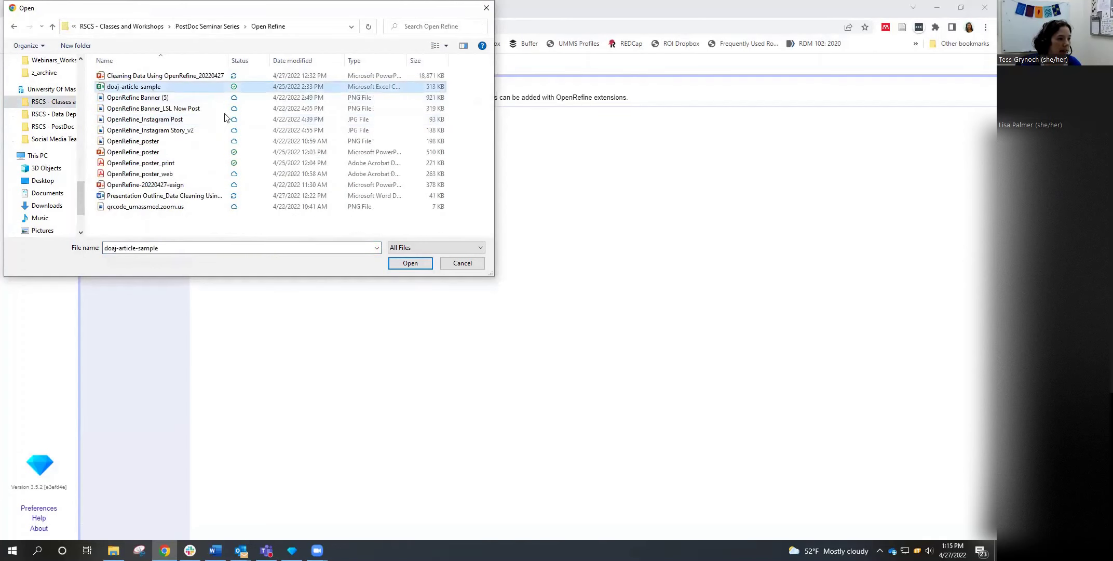
left_click(409, 265)
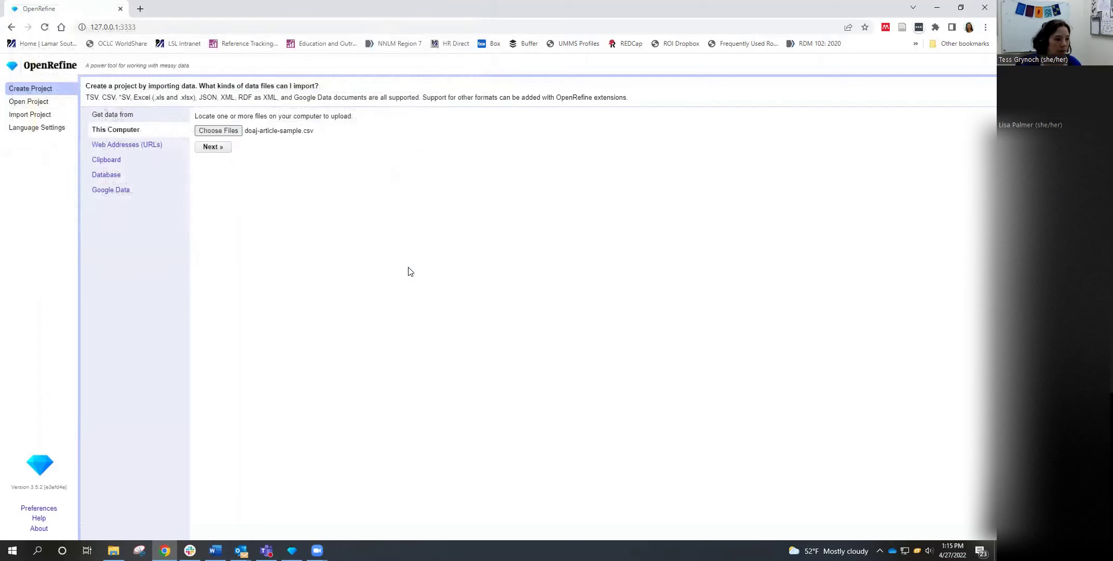
- Load the CSV into the parsing preview and rename the project 'OpenRefine Demo'
left_click(220, 151)
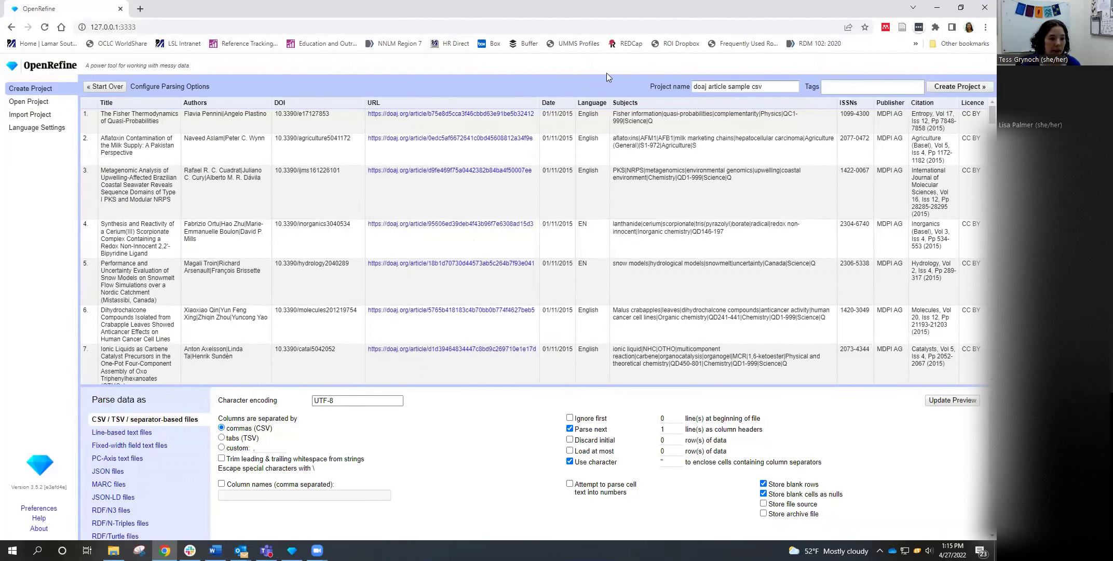
left_click_drag(779, 89, 675, 84)
type("OpenRe")
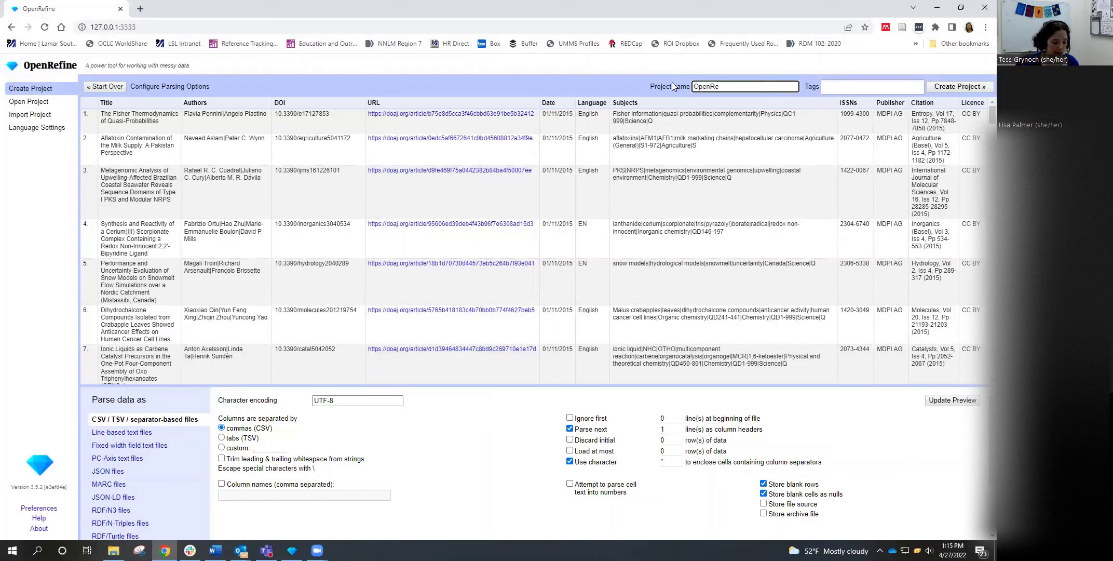
type("fine Demo")
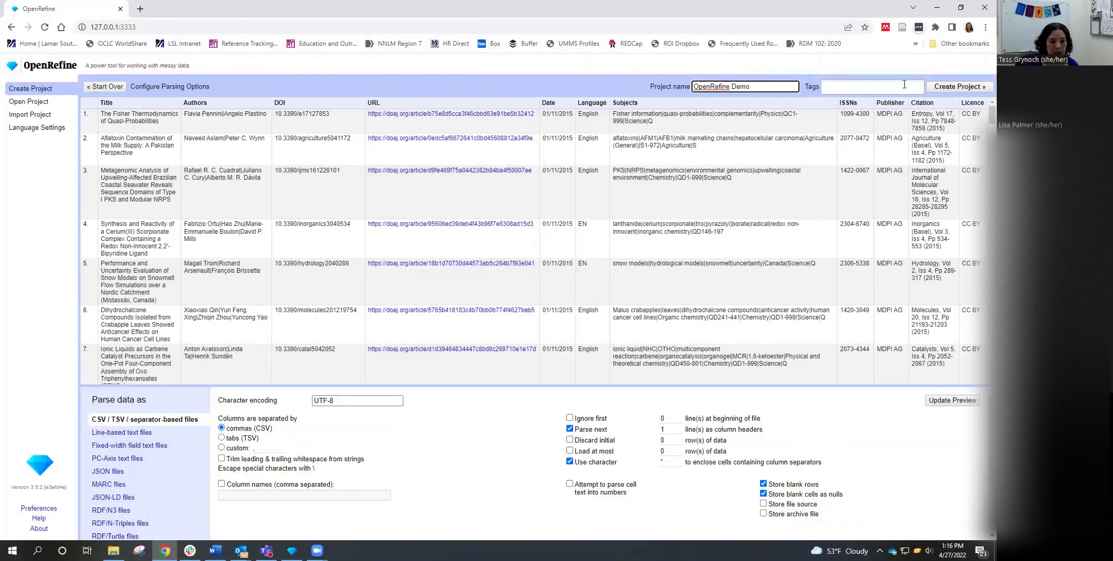
- Create the OpenRefine Demo project with 1001 DOAJ rows and enlarge the browser zoom
left_click(959, 90)
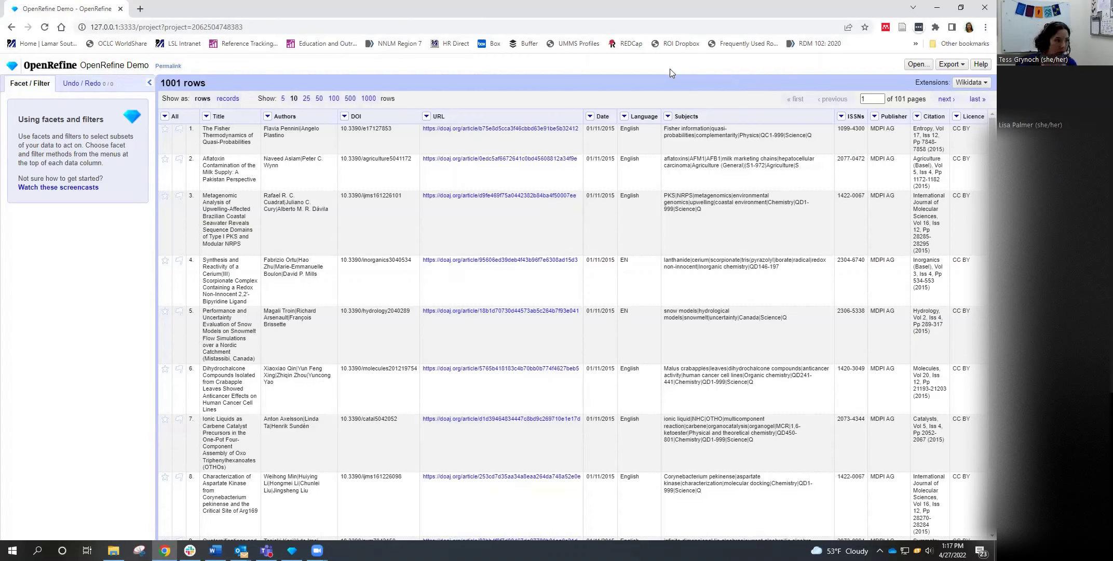
key("ctrl+plus")
key("ctrl+plus")
key("ctrl+plus")
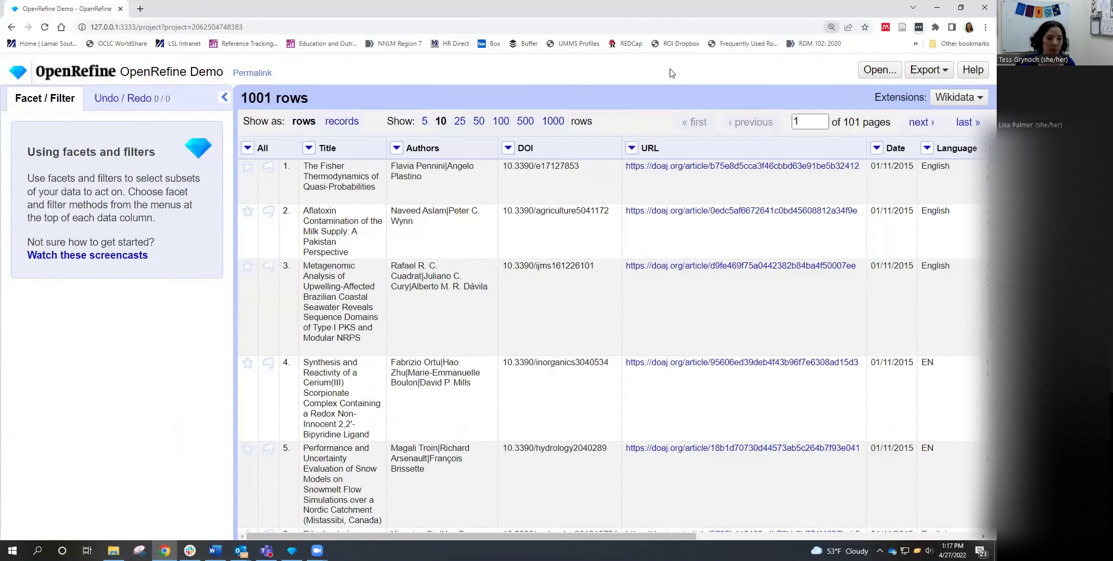
key("ctrl+minus")
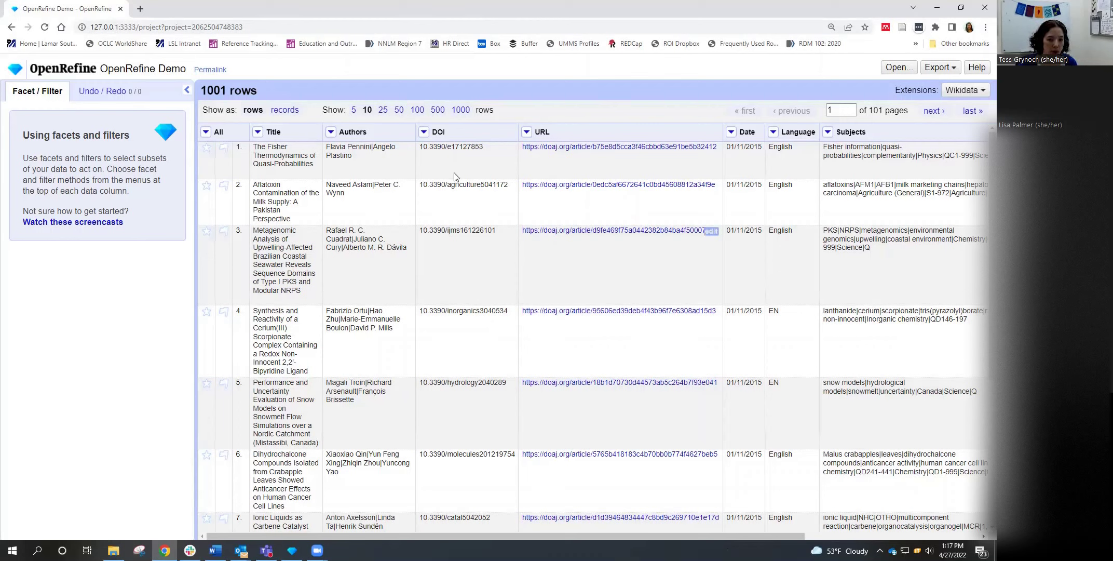
left_click(253, 109)
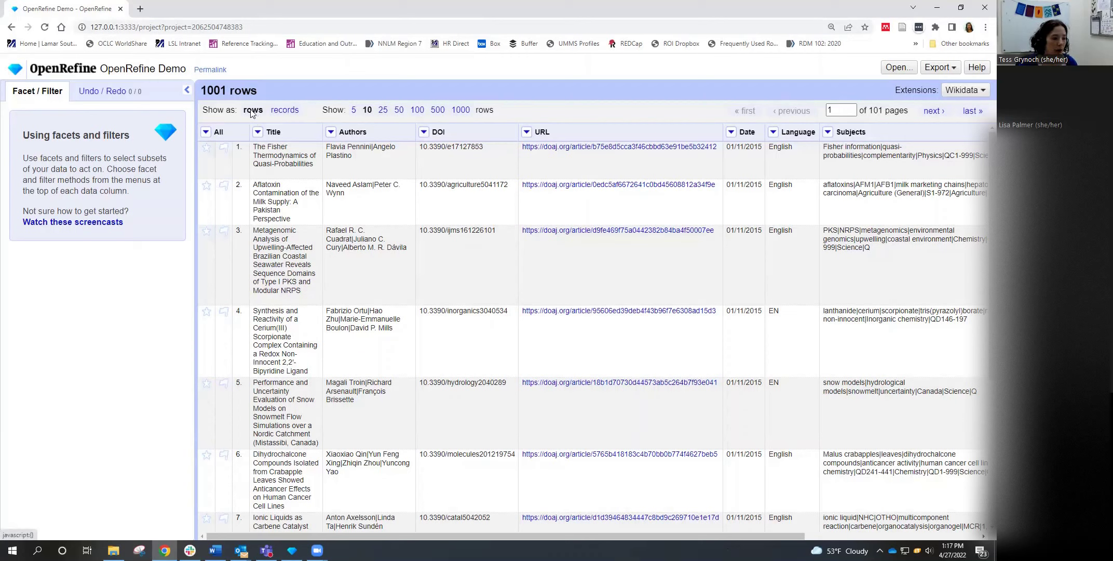
left_click(282, 110)
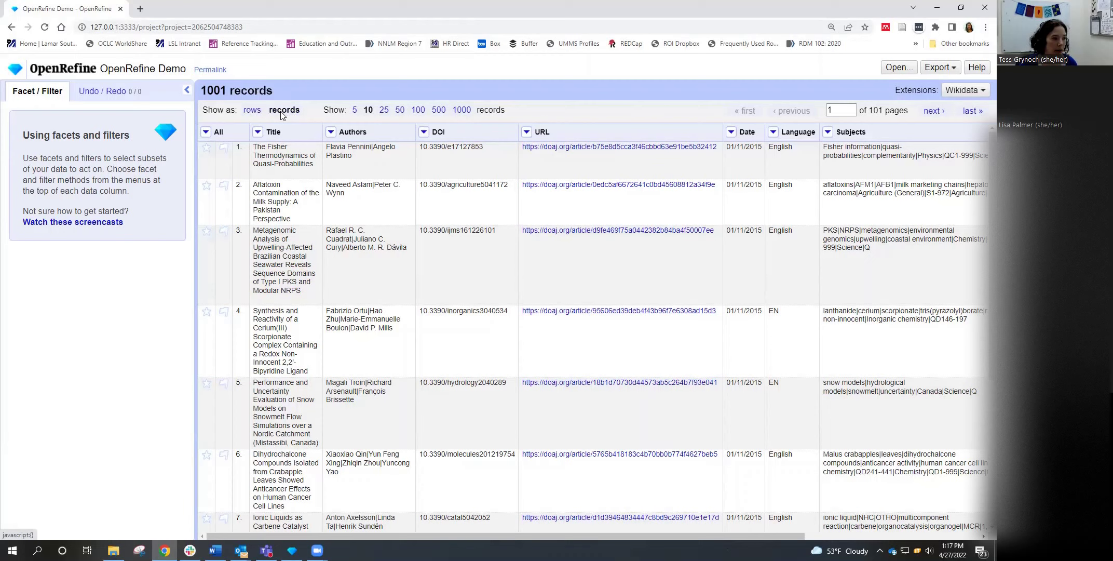
left_click(253, 112)
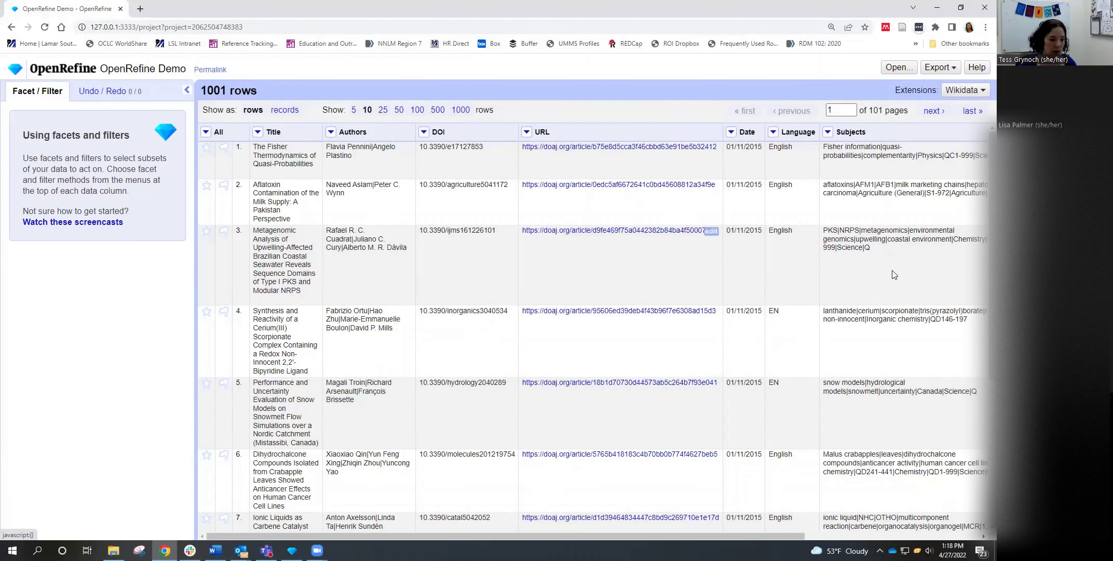
scroll(894, 274, "down", 4)
scroll(891, 262, "up", 4)
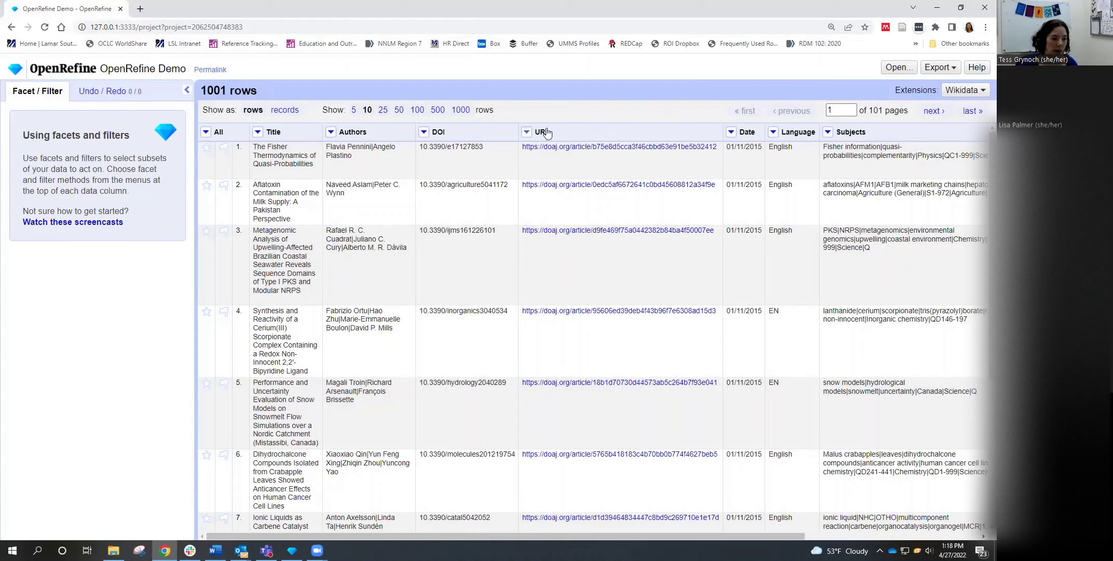
left_click(526, 133)
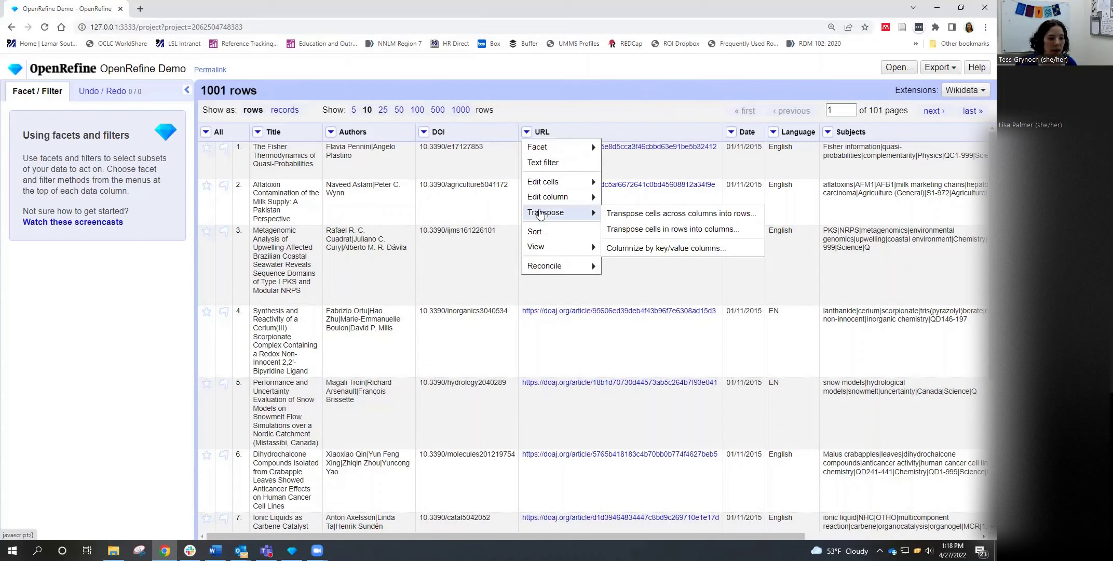
mouse_move(543, 190)
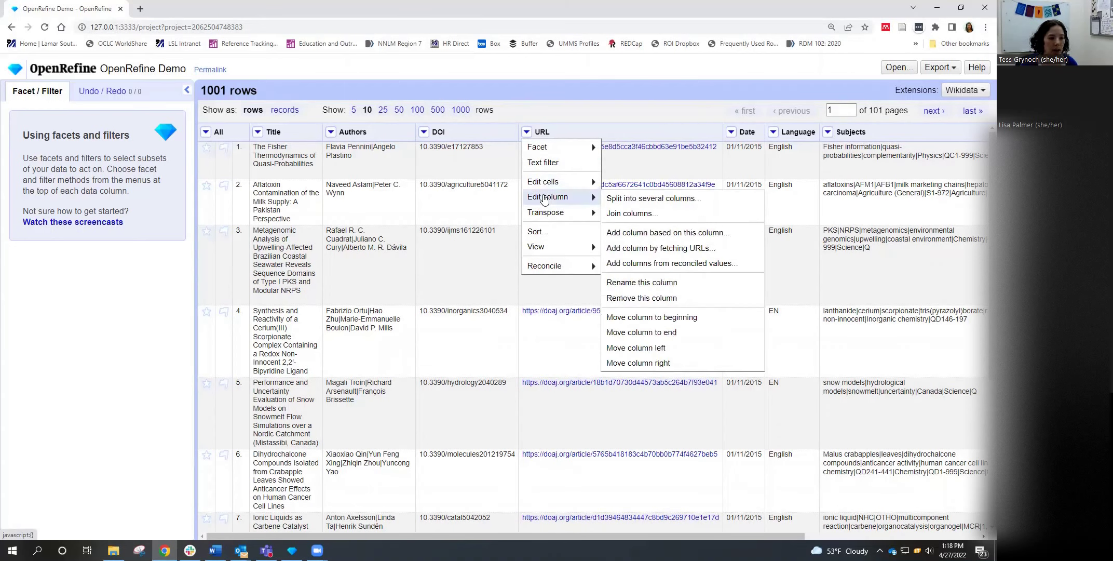
mouse_move(540, 147)
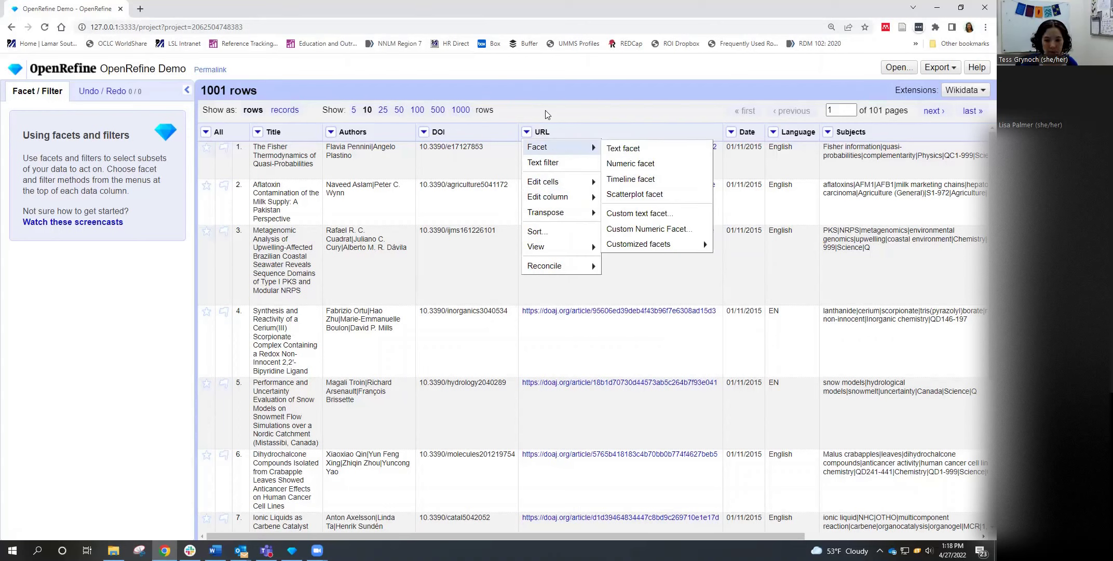
left_click(546, 114)
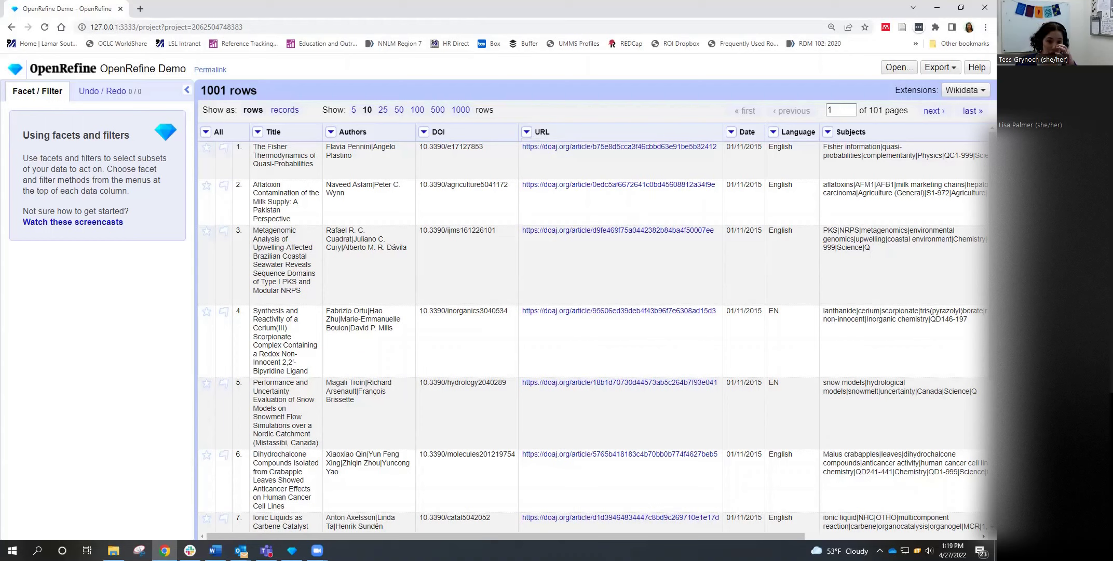
- Switch to records view and split the Authors cells on the '|' separator
left_click(285, 110)
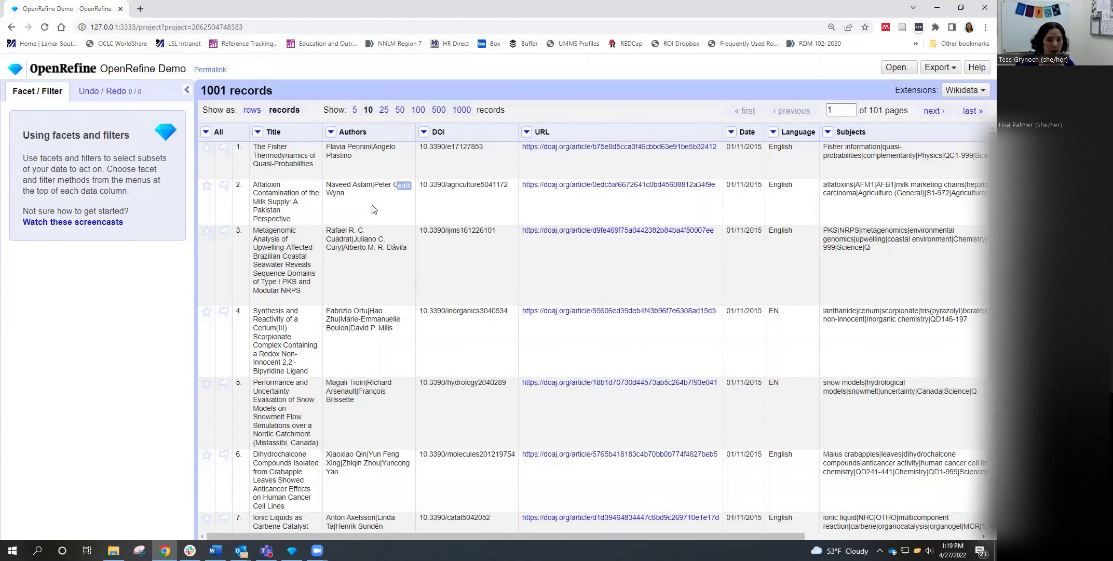
left_click(331, 133)
mouse_move(347, 183)
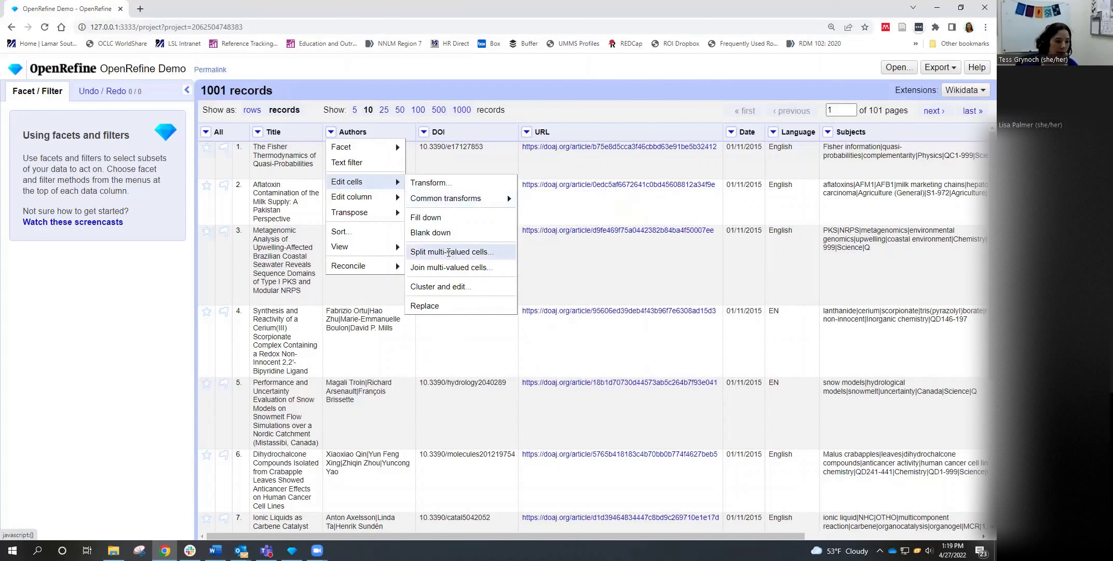
left_click(451, 257)
type("|")
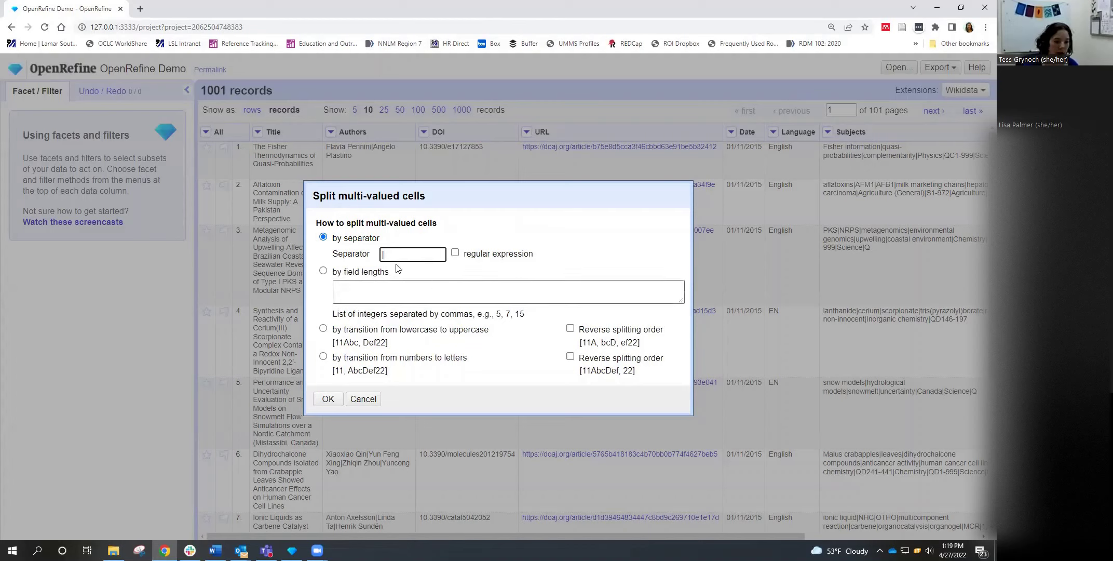
left_click(328, 399)
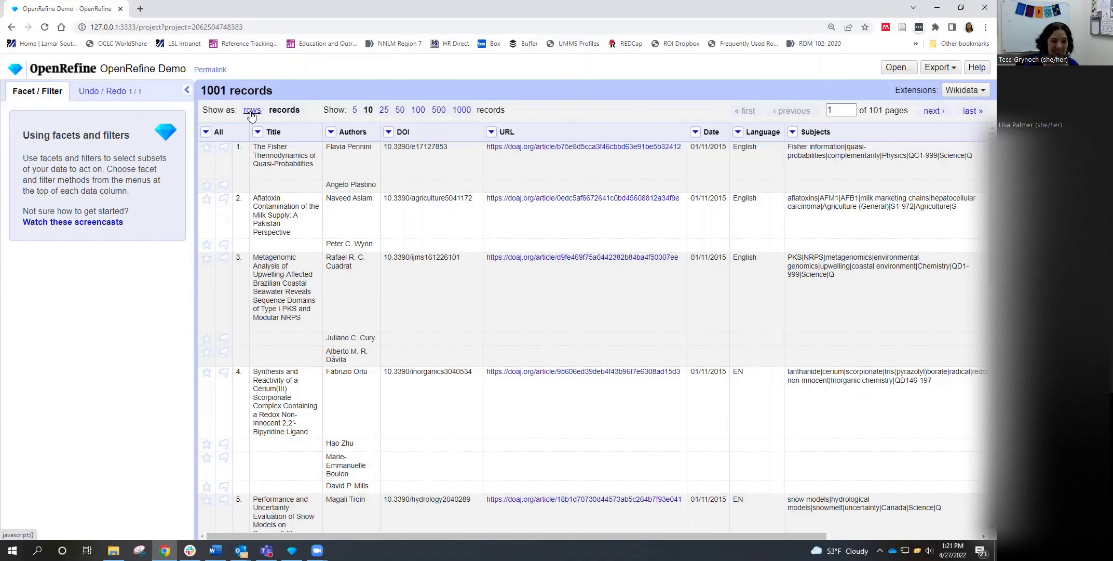
left_click(252, 111)
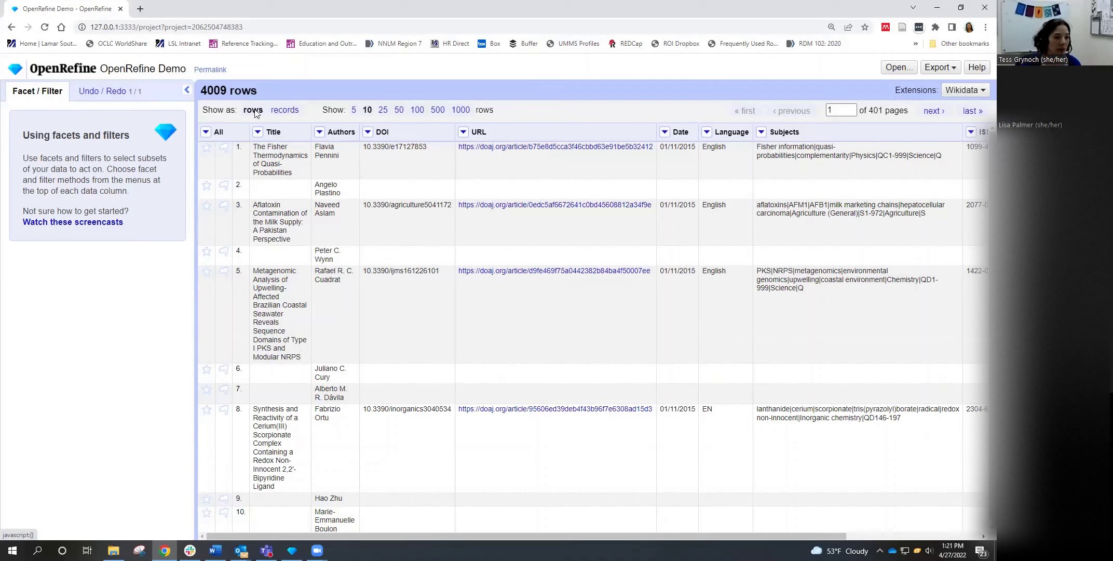
left_click(289, 110)
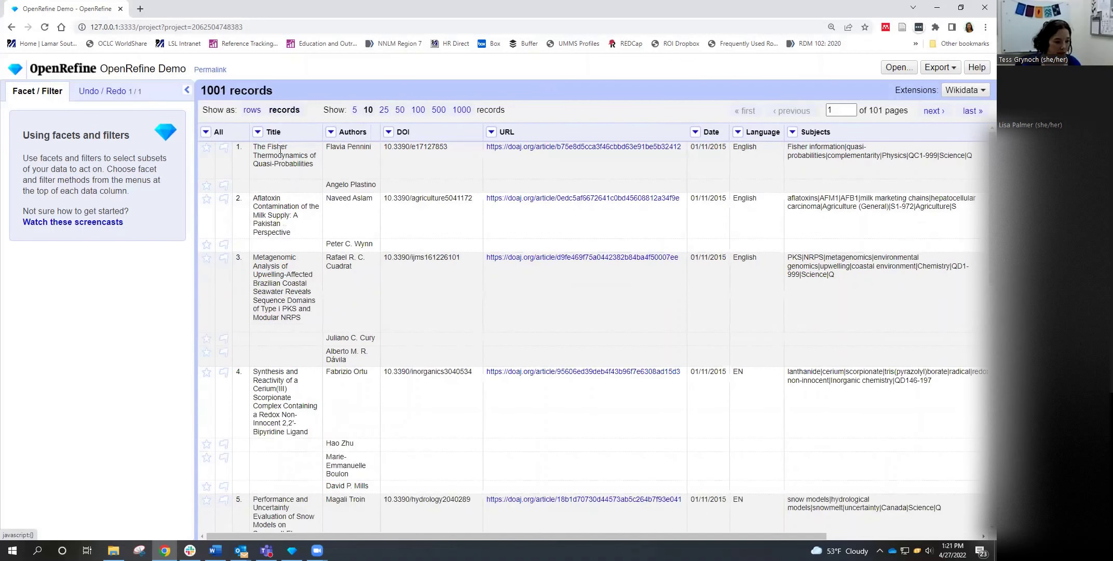
left_click(252, 110)
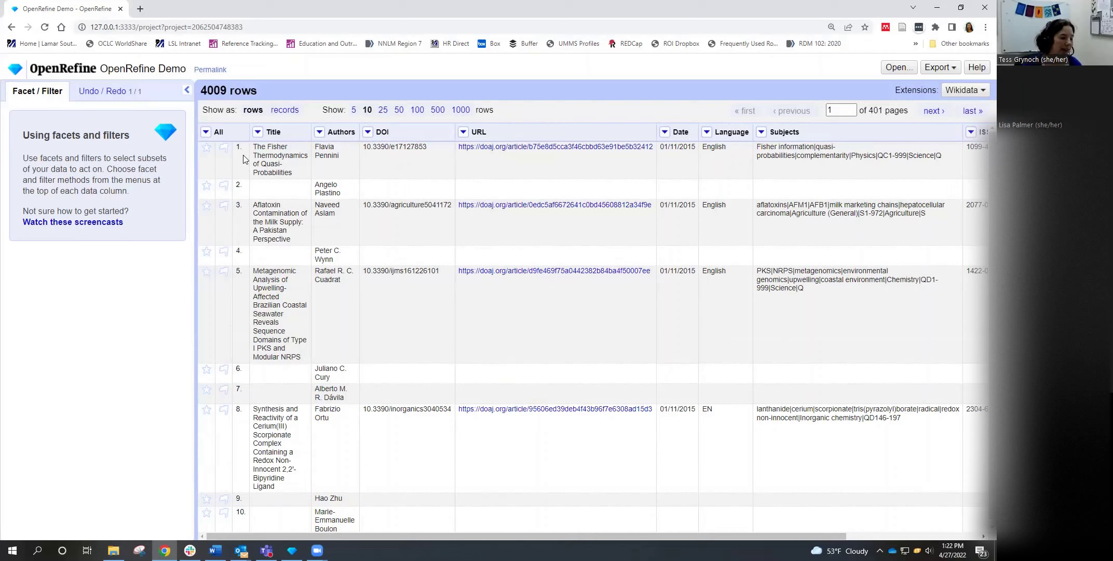
left_click(283, 111)
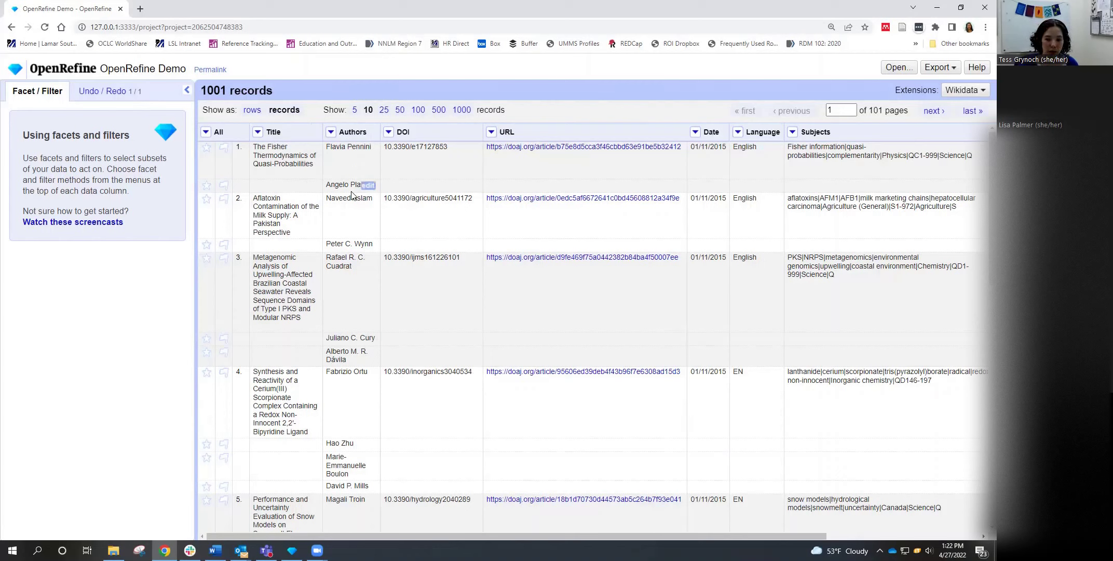
- Join the Authors column's split values back into one cell per record, using | as the separator
left_click(331, 133)
mouse_move(355, 181)
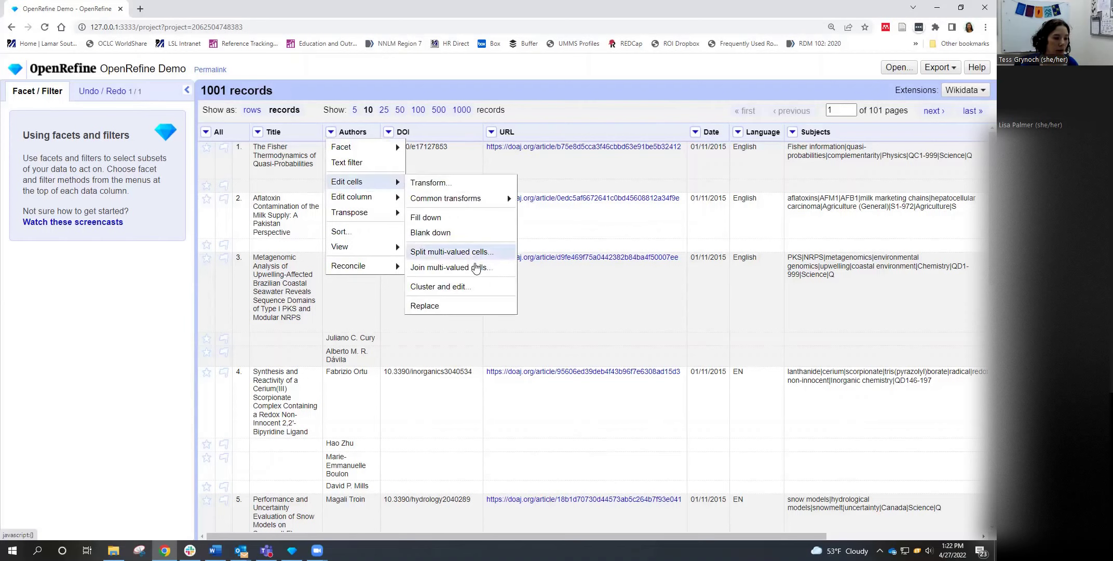
left_click(477, 267)
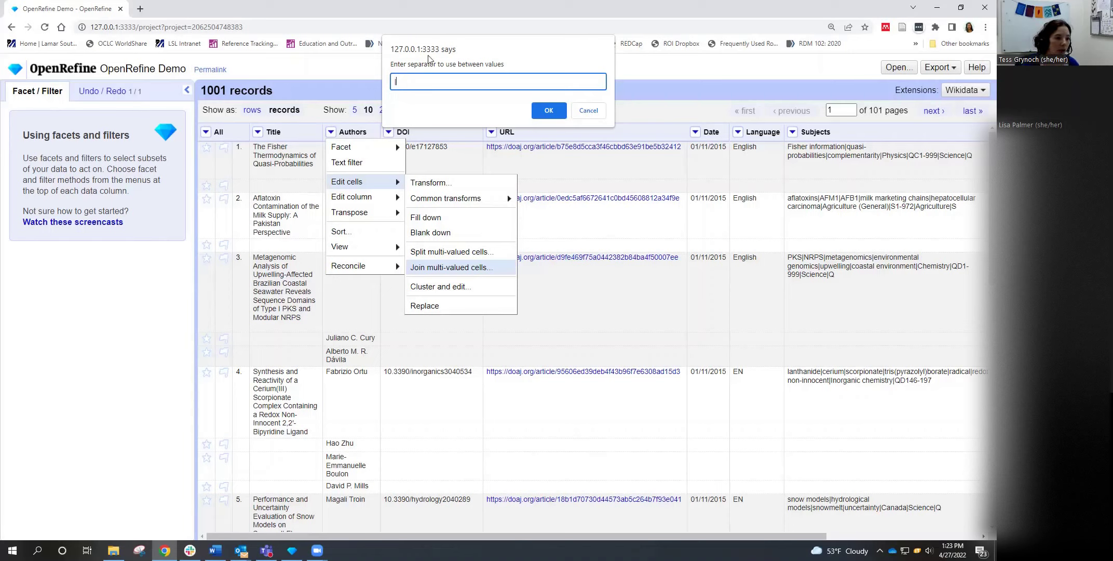
left_click(549, 110)
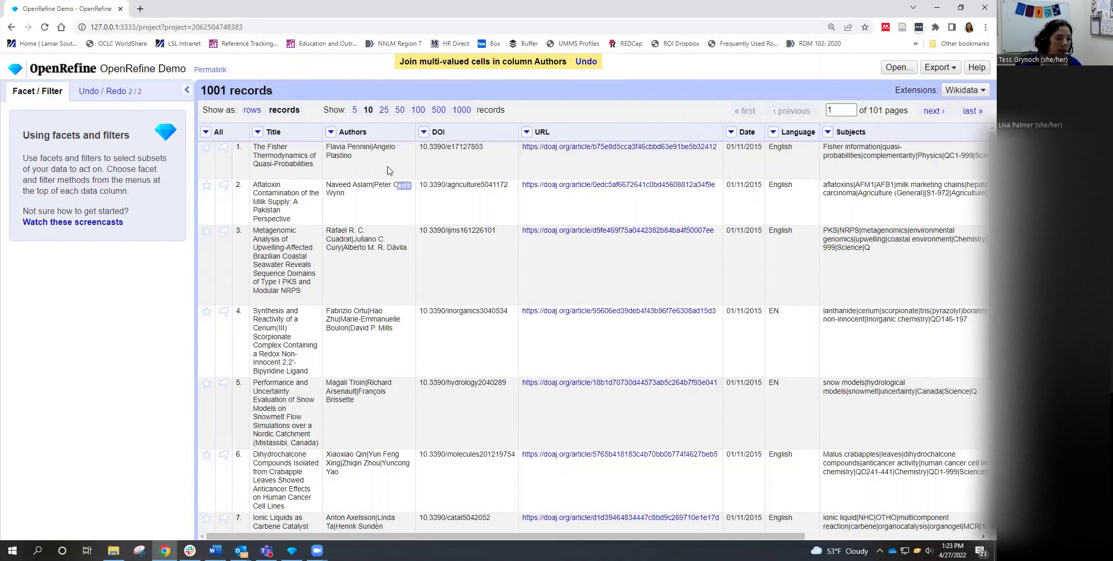
left_click(261, 113)
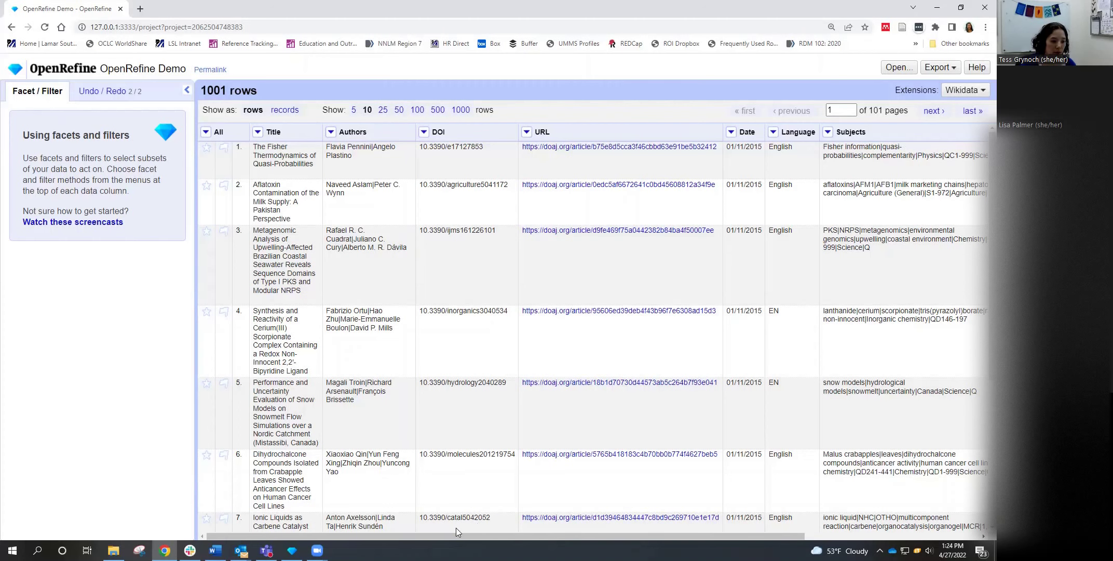
- Add a Publisher text facet and select Akshantala Enterprises to show its 13 rows
left_click_drag(449, 534, 624, 535)
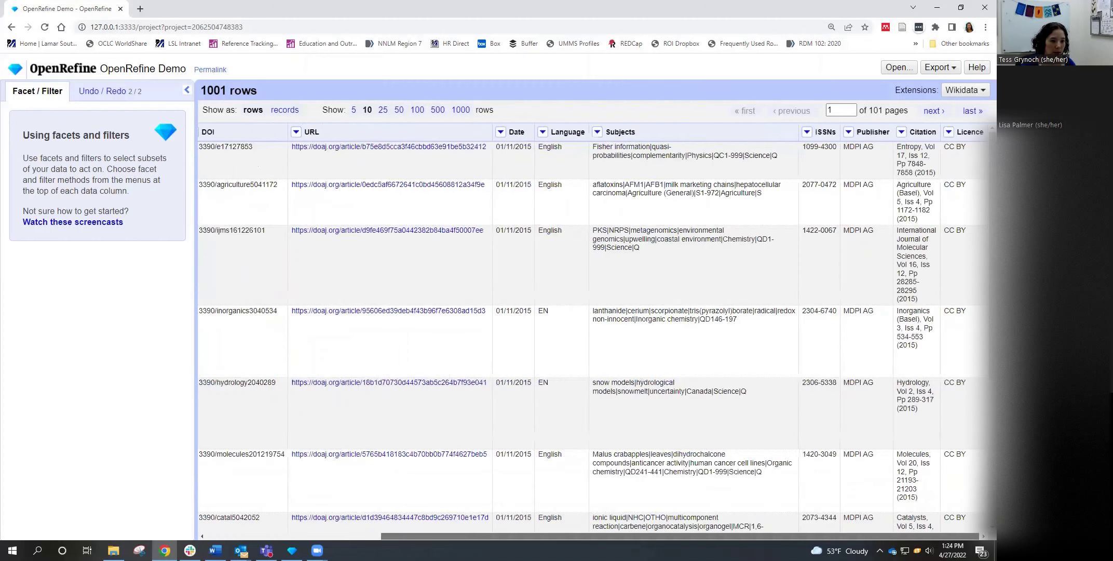
left_click(847, 134)
mouse_move(847, 147)
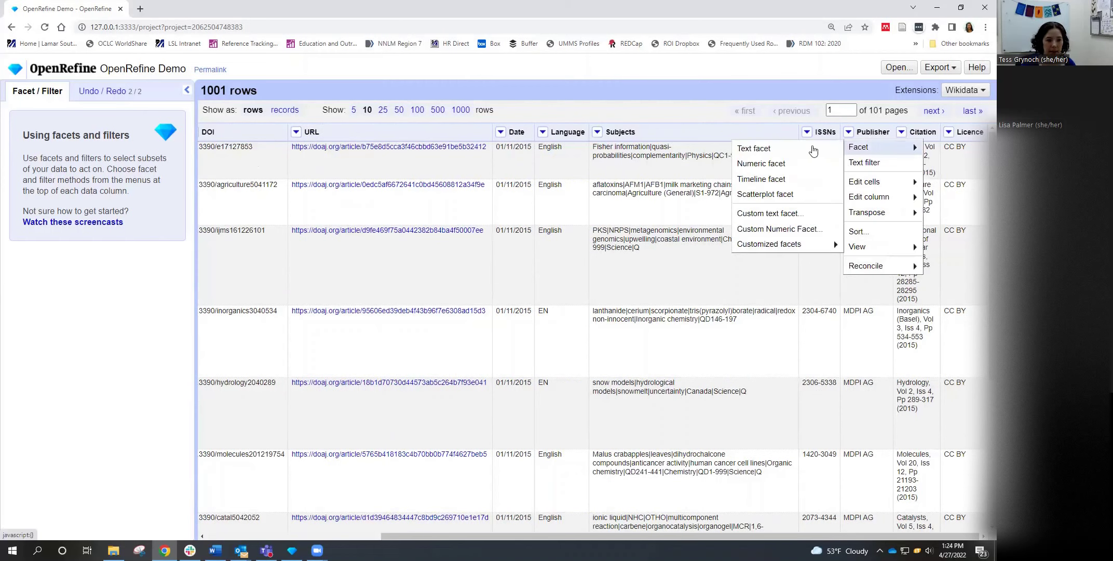
left_click(811, 149)
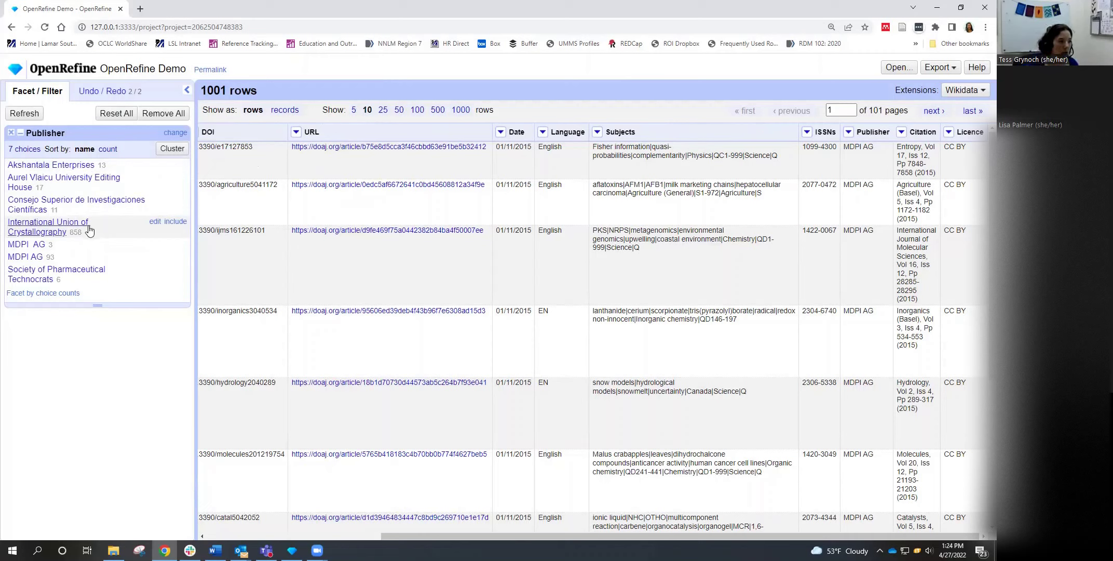
left_click(72, 165)
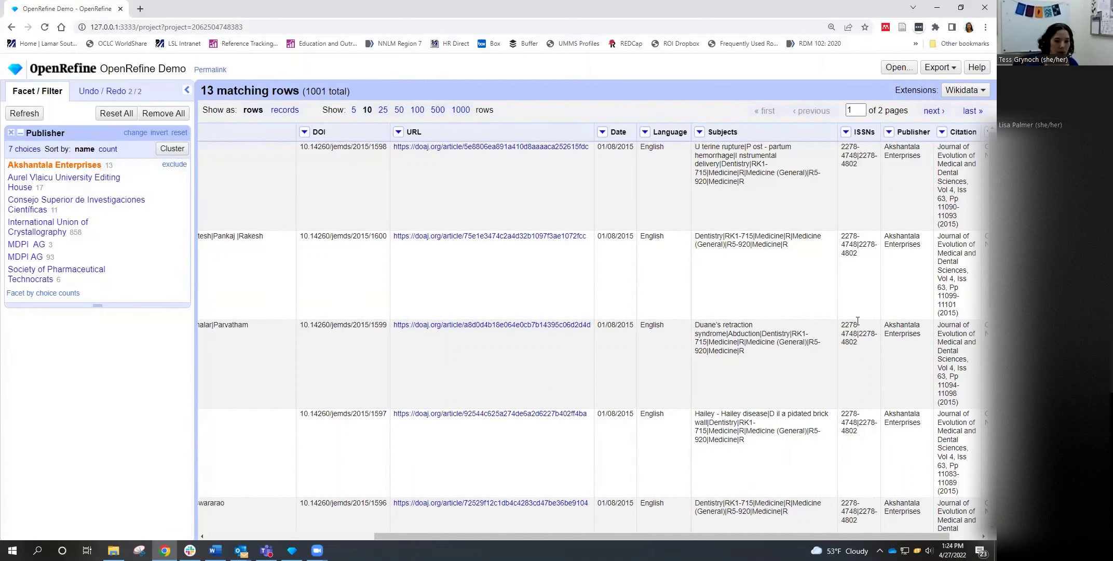
scroll(871, 318, "down", 10)
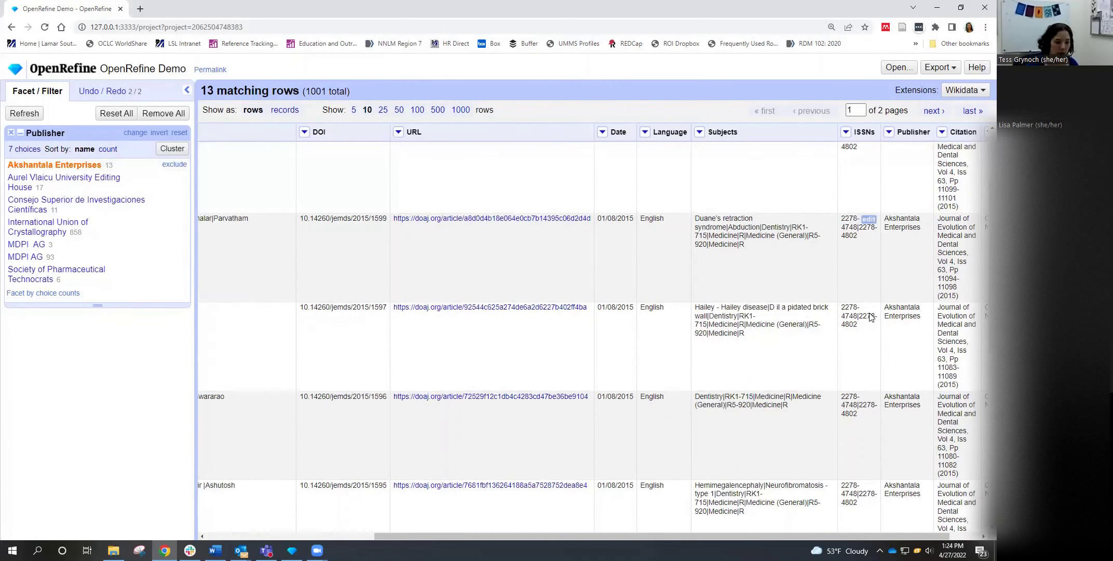
scroll(871, 317, "up", 8)
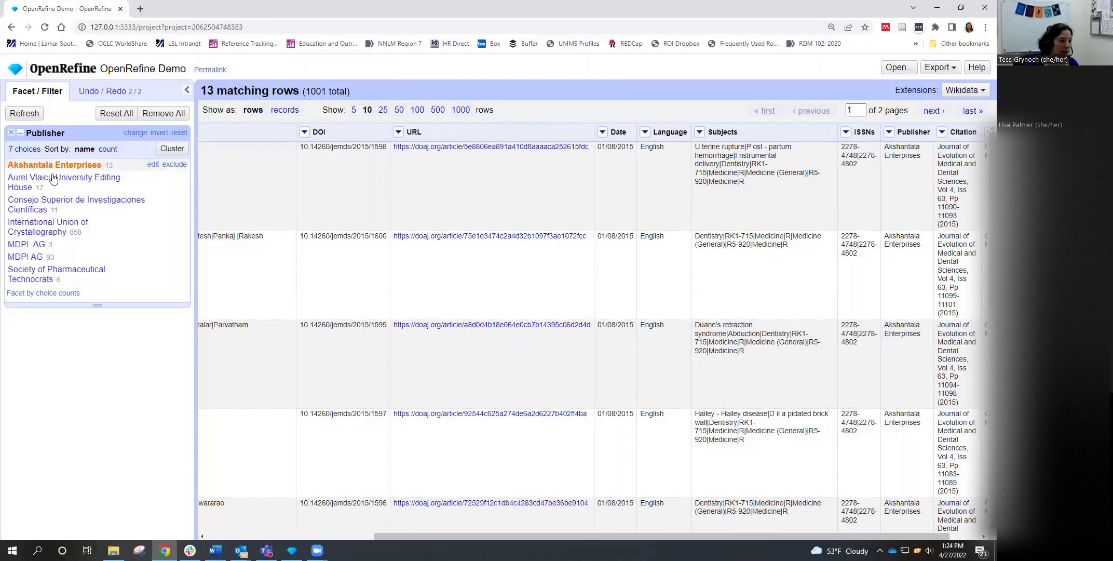
- Select Aurel Vlaicu University Editing House, then also include Akshantala Enterprises and Consejo Superior de Investigaciones Científicas (41 rows)
left_click(19, 184)
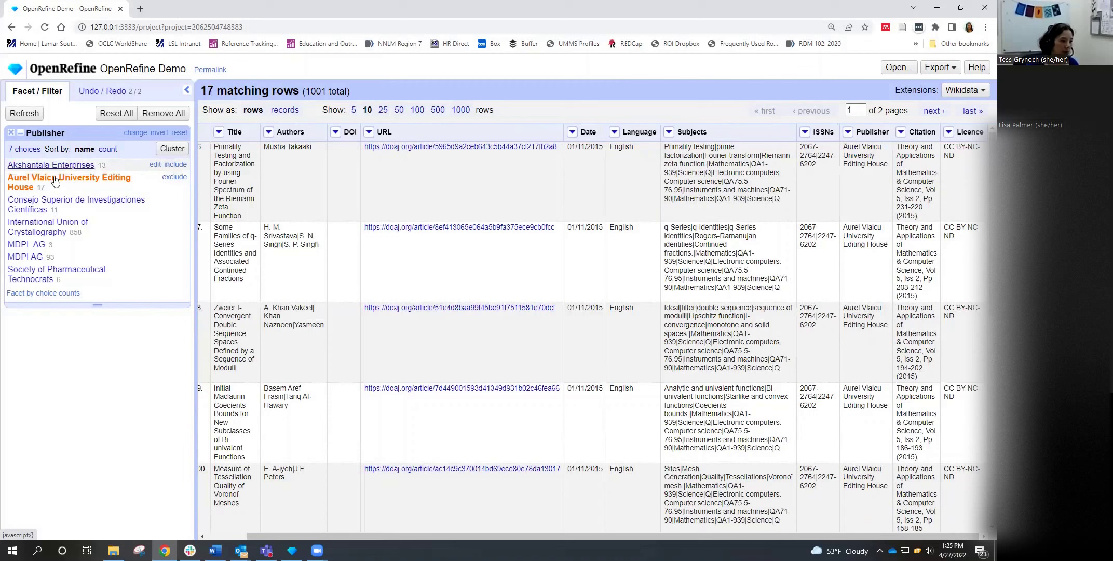
left_click(176, 165)
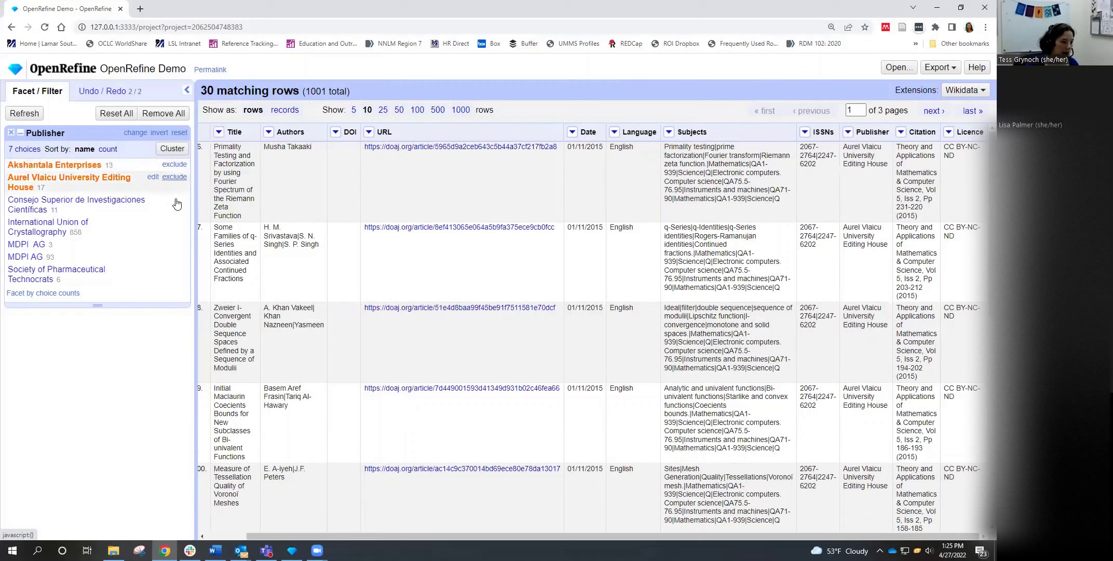
left_click(175, 201)
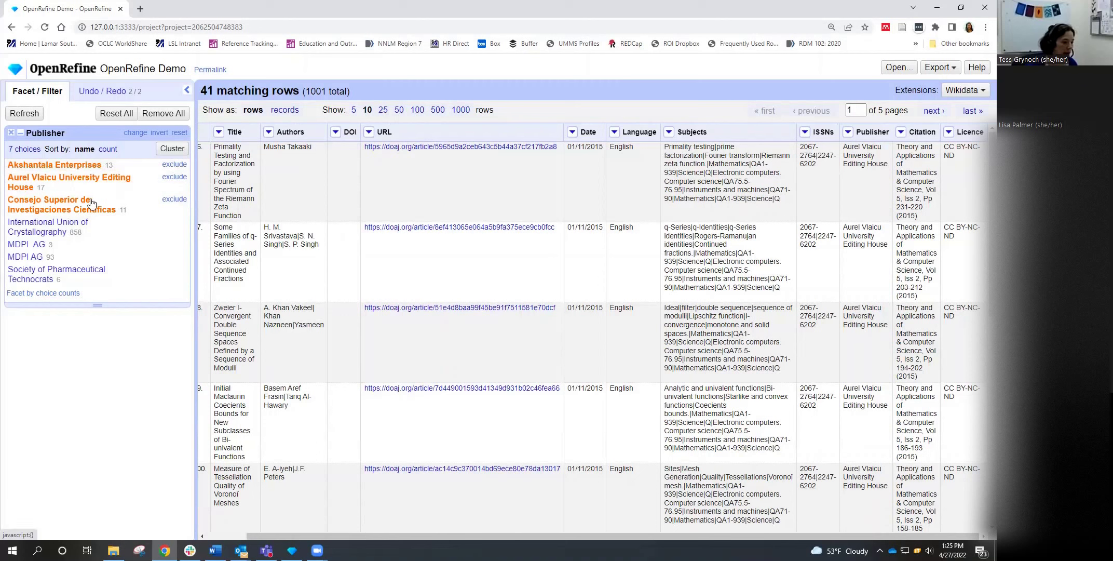
- Invert the Publisher facet selection to show the 960 rows from other publishers
left_click(160, 133)
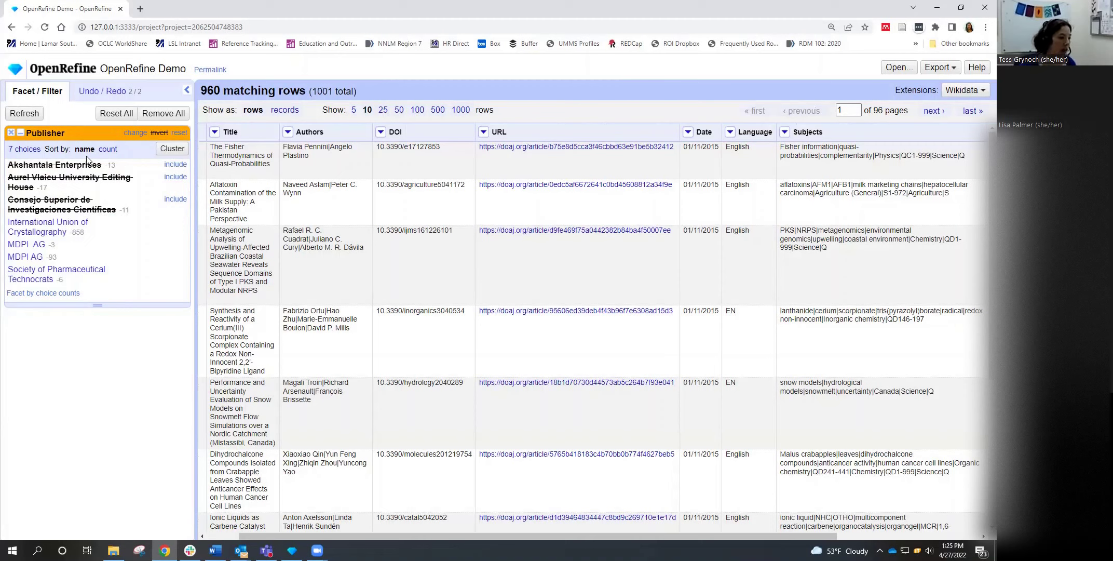
- Reset the Publisher facet to show all 1001 rows
left_click(179, 134)
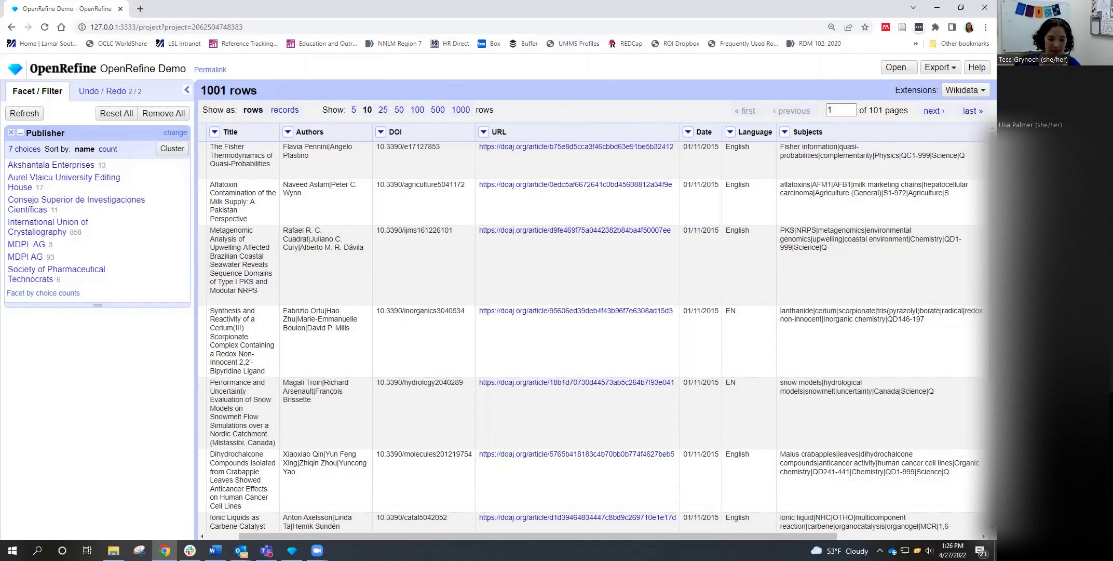
- Bring up the openrefine-3.5.2 folder window and move it onto the other monitor
left_click(113, 550)
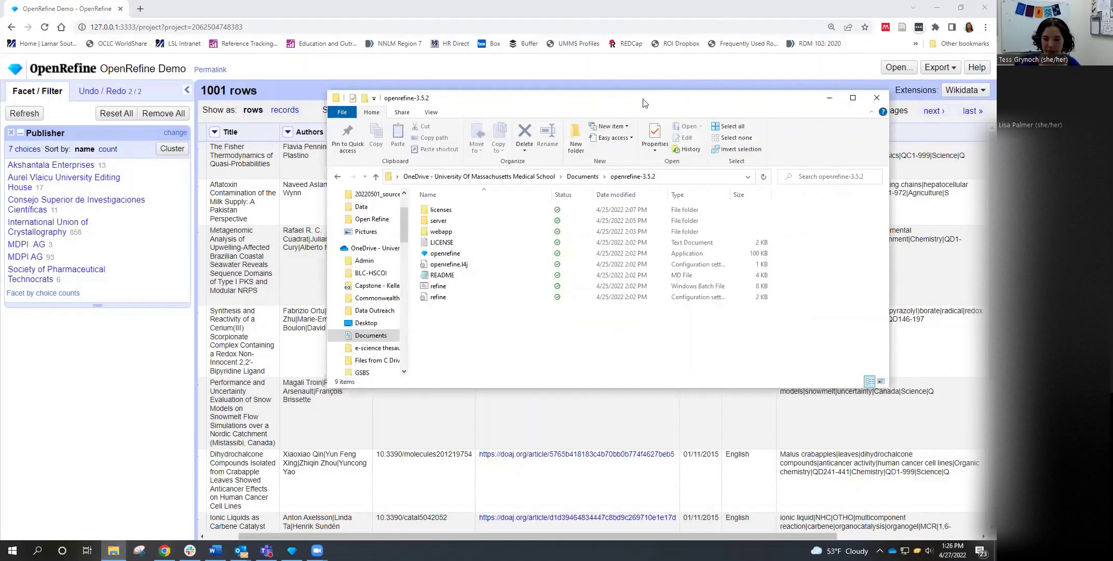
left_click_drag(644, 102, 994, 104)
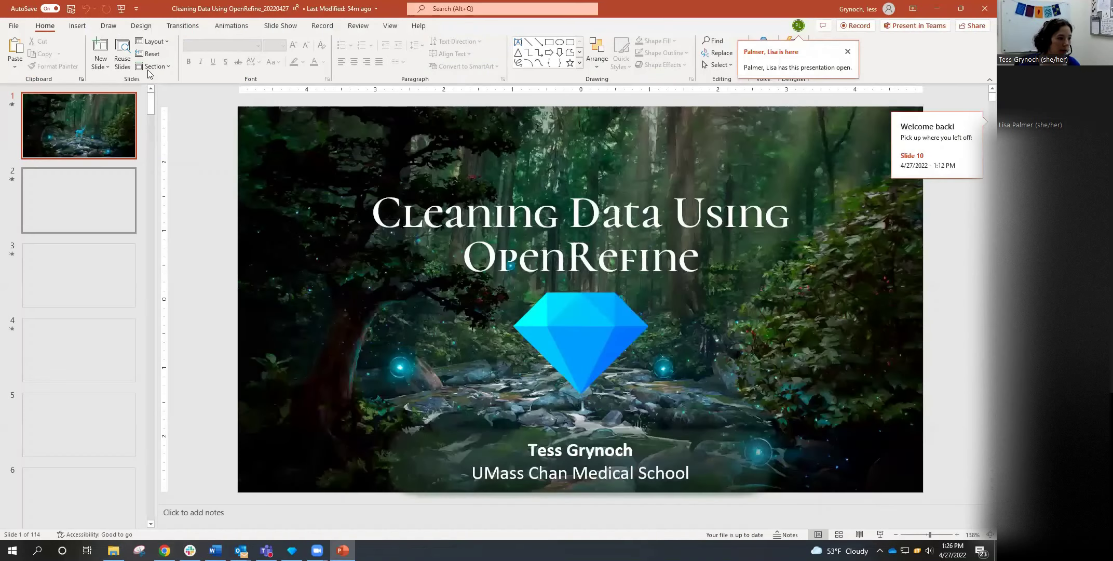
- Scroll the slide thumbnails and open slide 32, 'Adding a text facet'
scroll(155, 187, "down", 2)
left_click(154, 223)
left_click_drag(154, 223, 151, 232)
left_click(149, 181)
left_click_drag(148, 188, 149, 218)
scroll(74, 125, "down", 3)
left_click(73, 121)
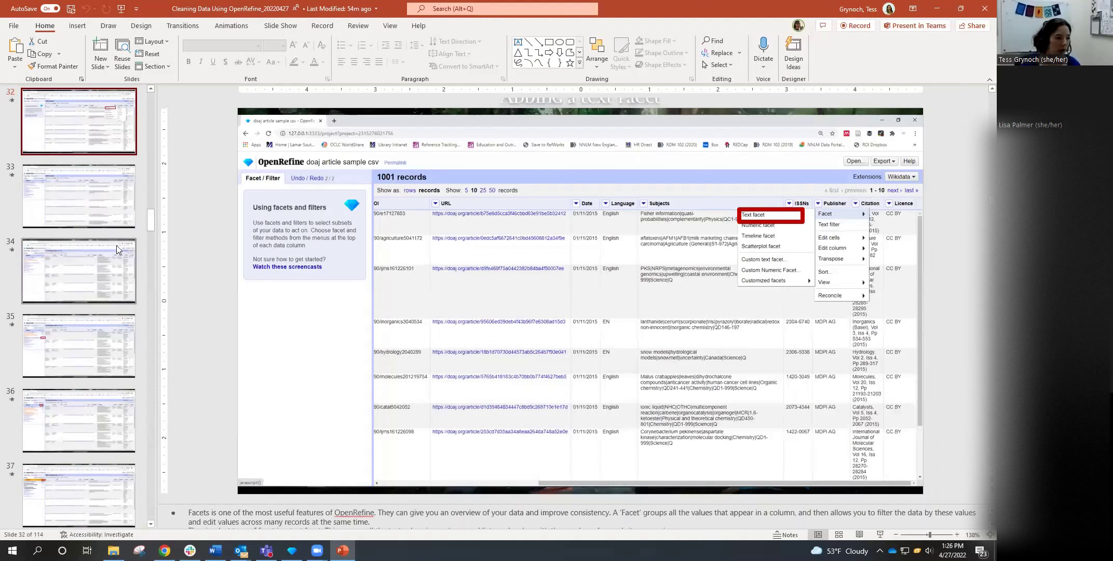
- Enlarge the speaker notes, advance to the next slide, then minimize PowerPoint
left_click(186, 226)
left_click_drag(231, 503, 232, 428)
key("Page_Down")
key("Page_Down")
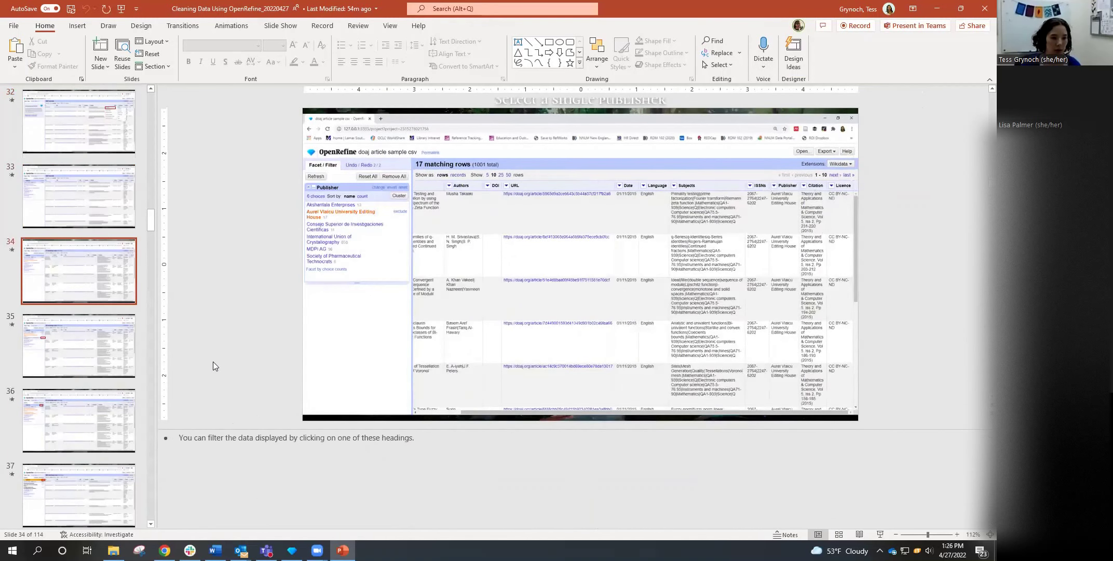
left_click(937, 7)
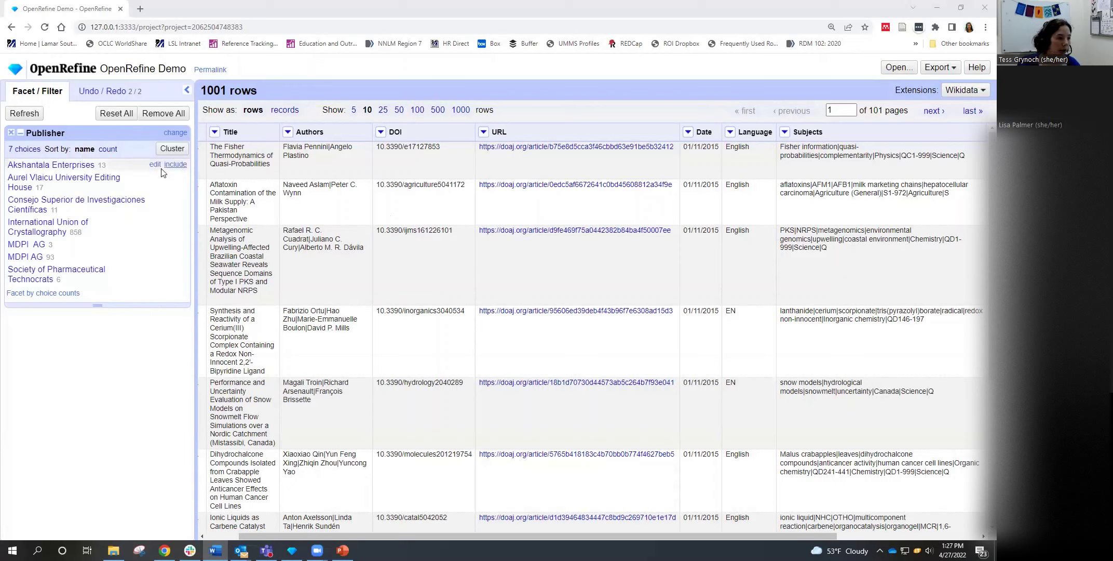
- Add a Title text filter, search 'cancer' for 3 matches, then reset it
left_click(215, 133)
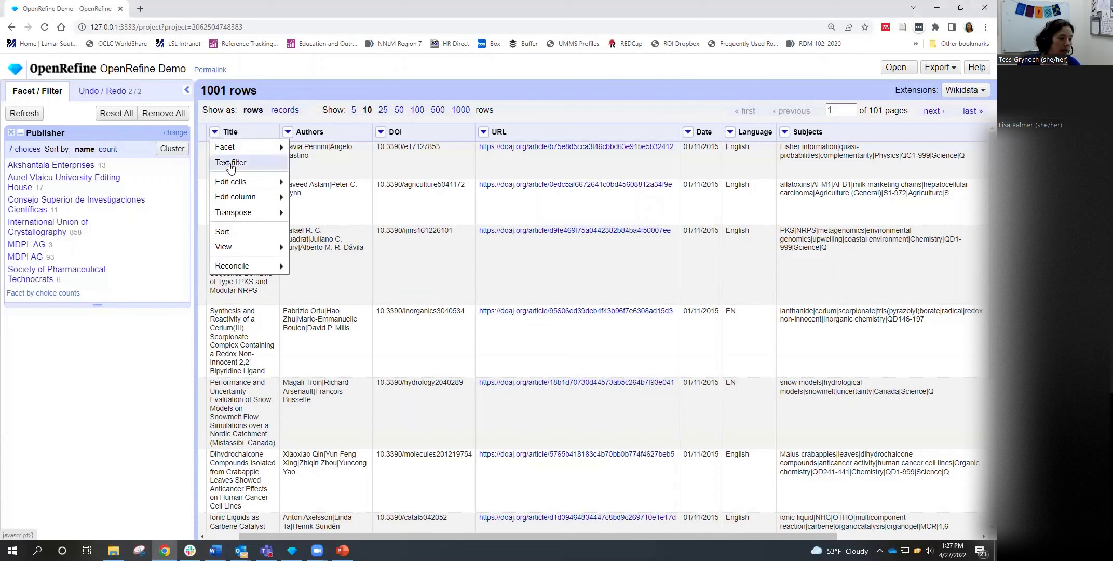
left_click(229, 162)
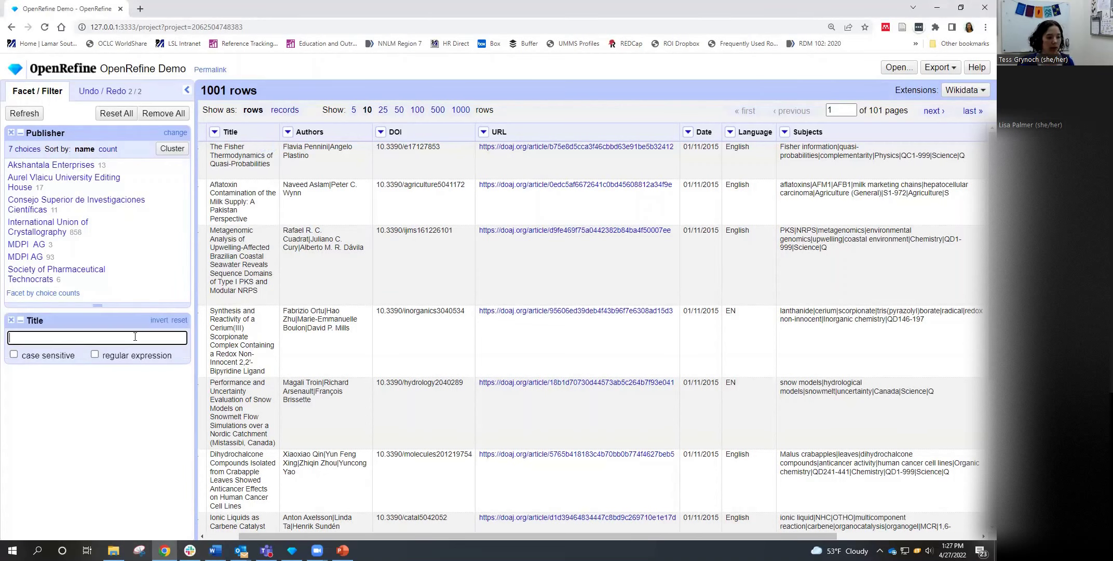
type("cancer")
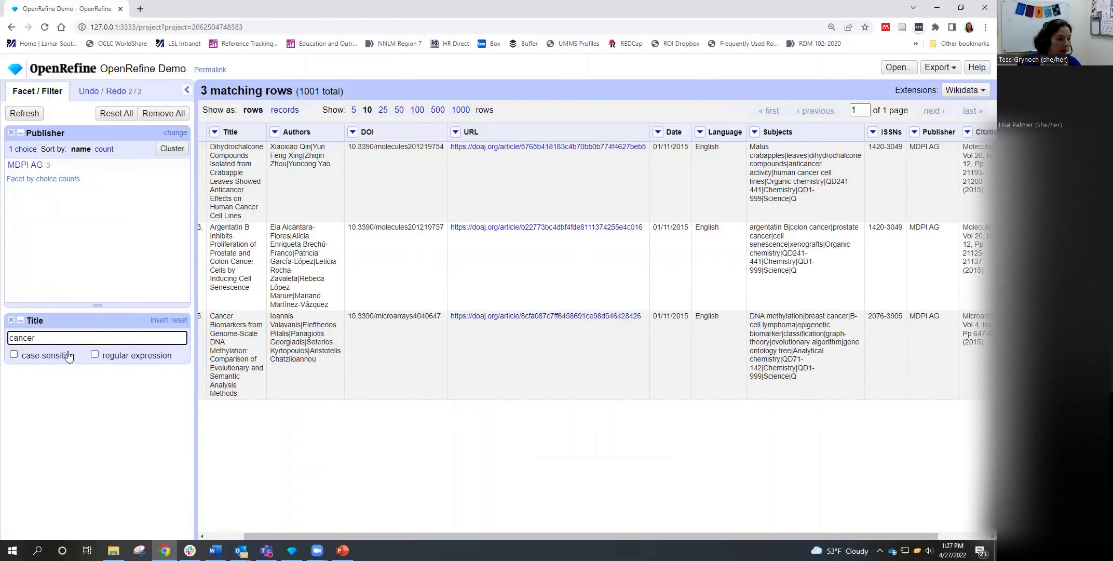
left_click(180, 321)
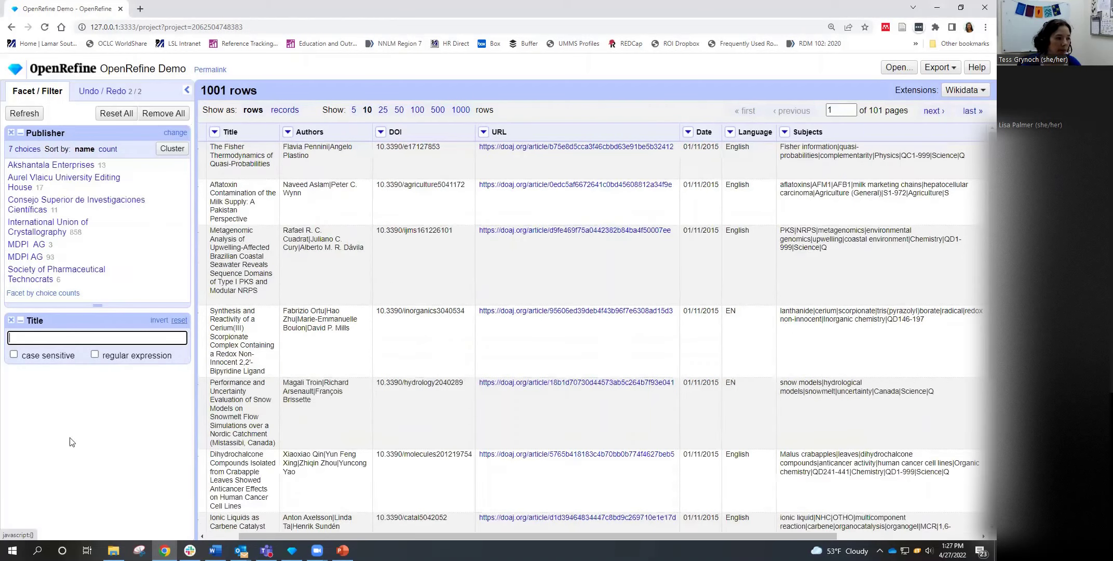
left_click(73, 440)
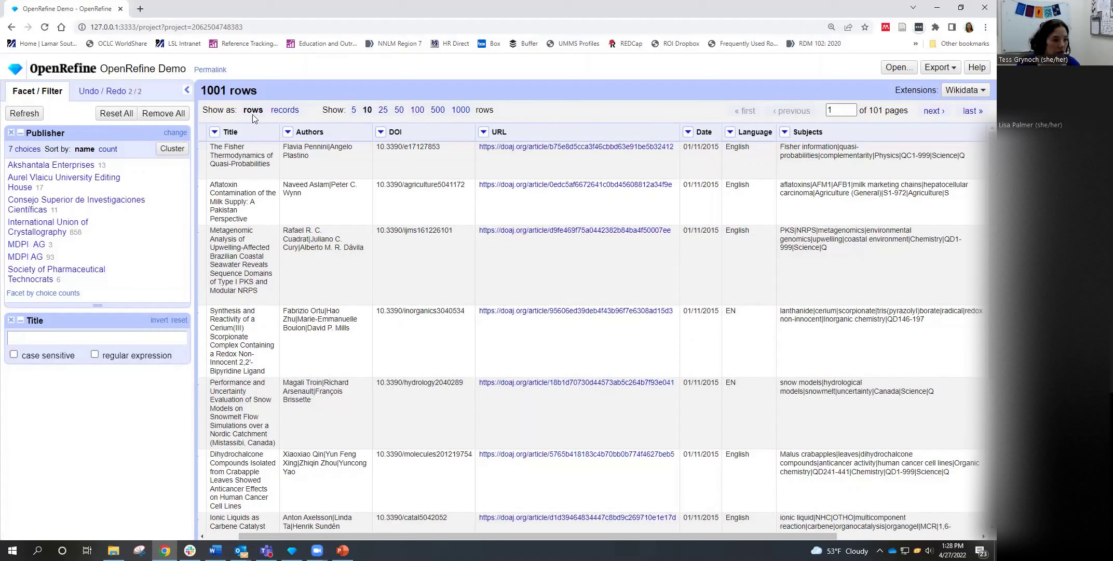
left_click(216, 134)
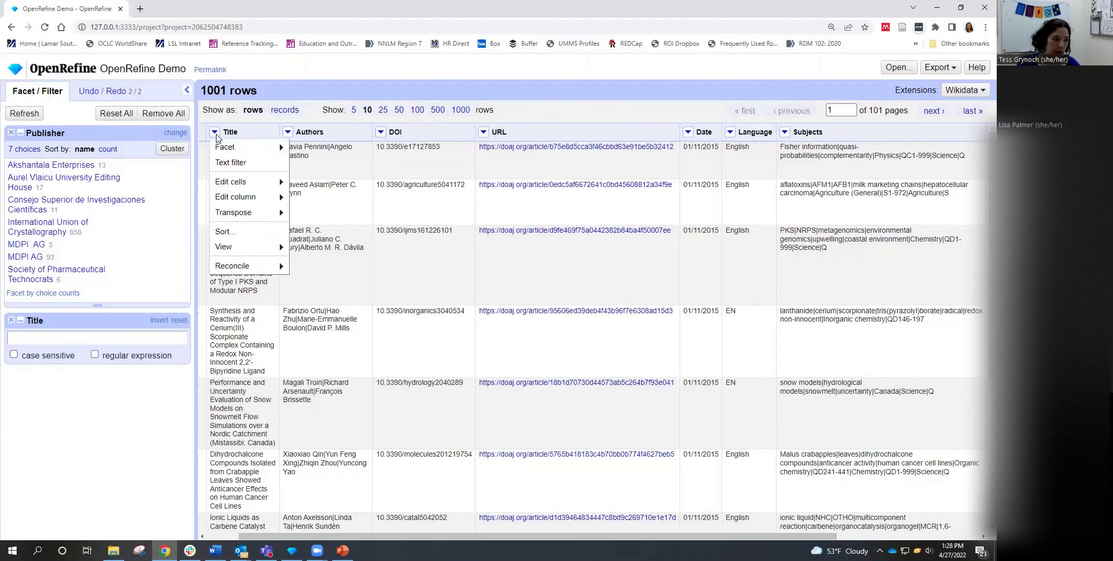
mouse_move(217, 149)
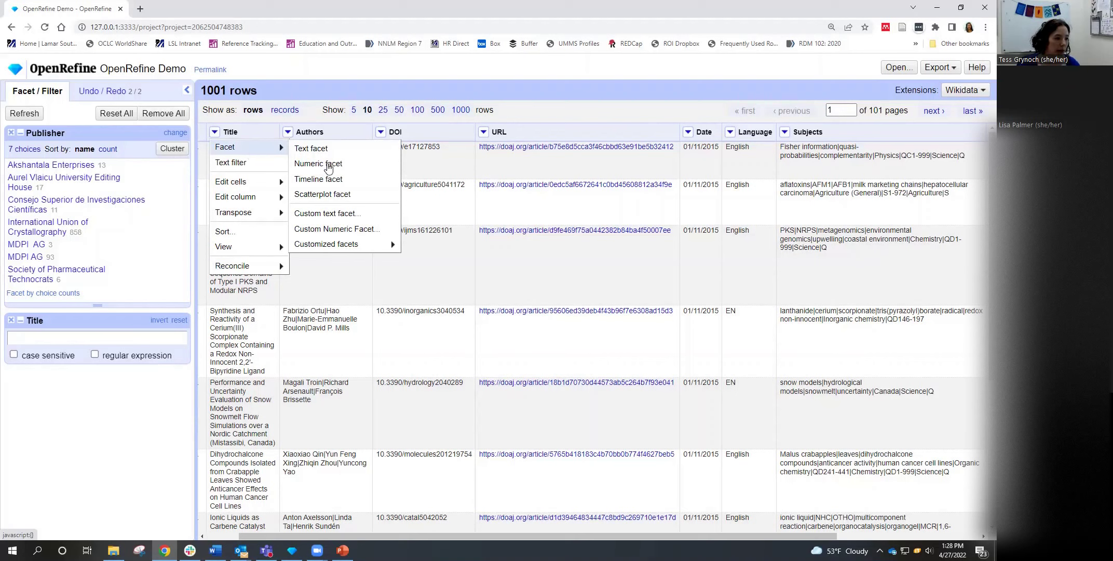
mouse_move(333, 247)
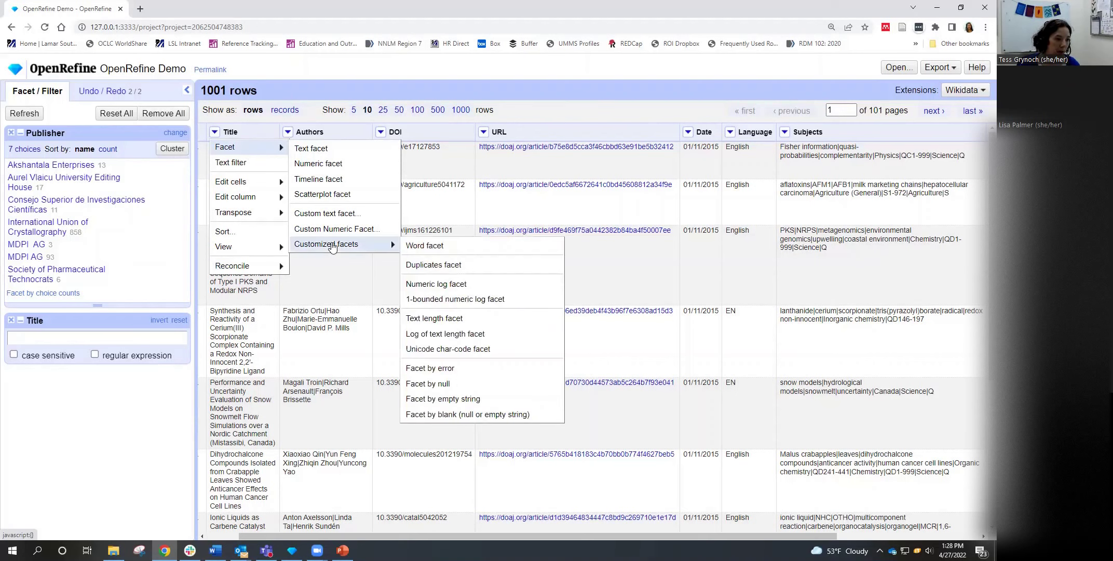
left_click(216, 133)
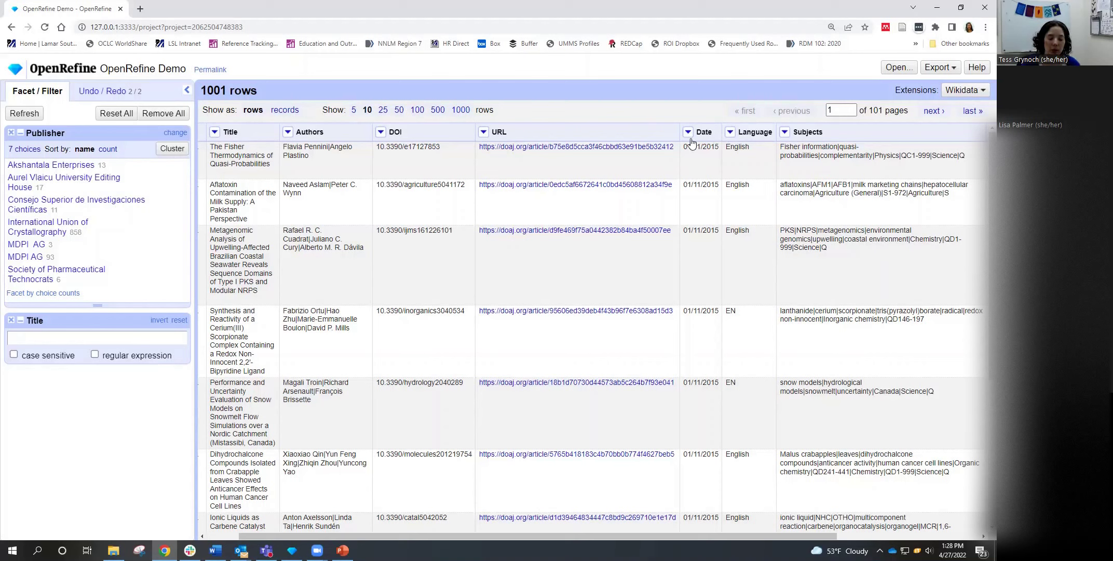
- Remove all existing facets and add a text facet on the Language column
left_click(166, 114)
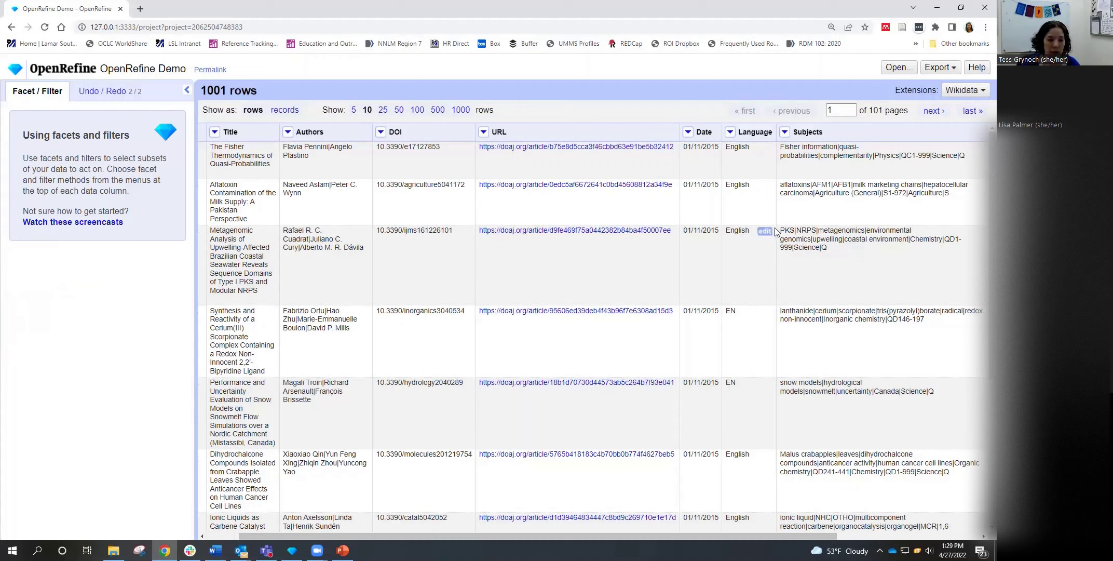
left_click(730, 132)
mouse_move(738, 147)
left_click(855, 152)
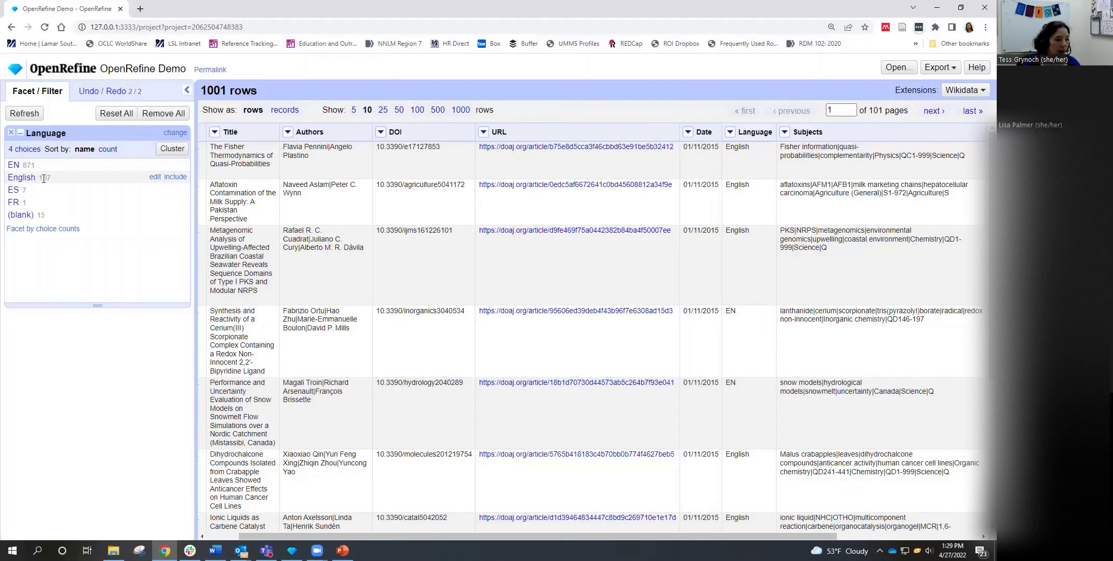
- Change the English facet value to EN for all 107 cells, then remove the Language facet
left_click(155, 178)
left_click(249, 185)
key("BackSpace")
key("BackSpace")
key("BackSpace")
key("BackSpace")
key("BackSpace")
key("BackSpace")
type("N")
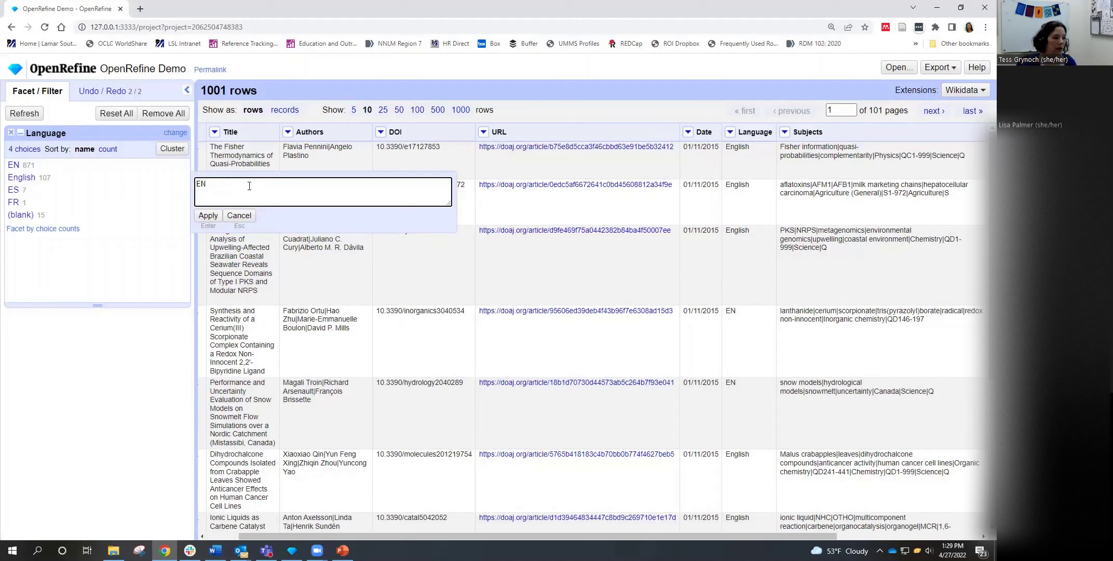
left_click(209, 216)
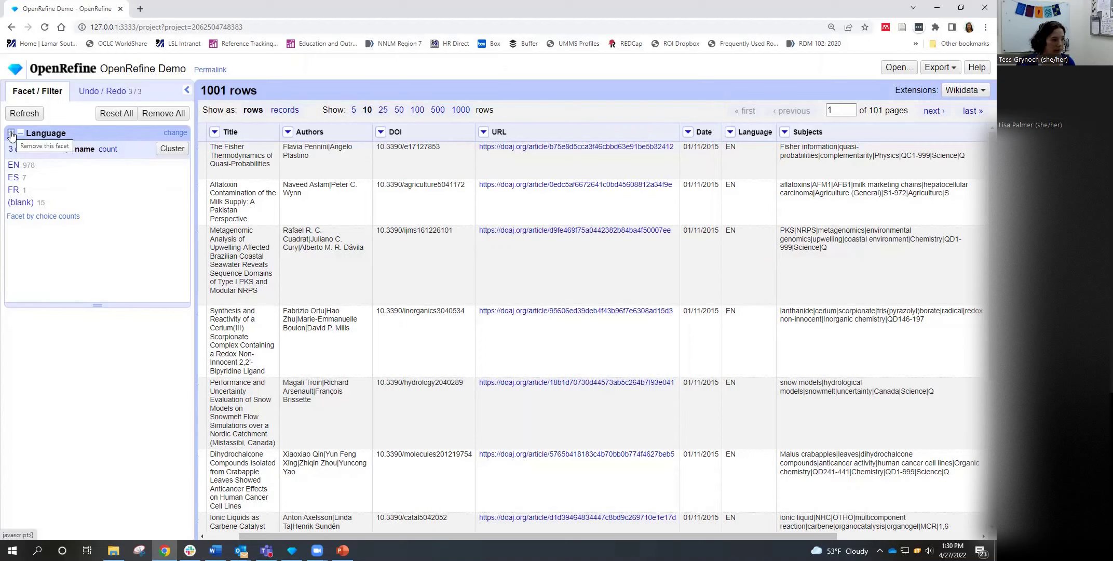
left_click(11, 135)
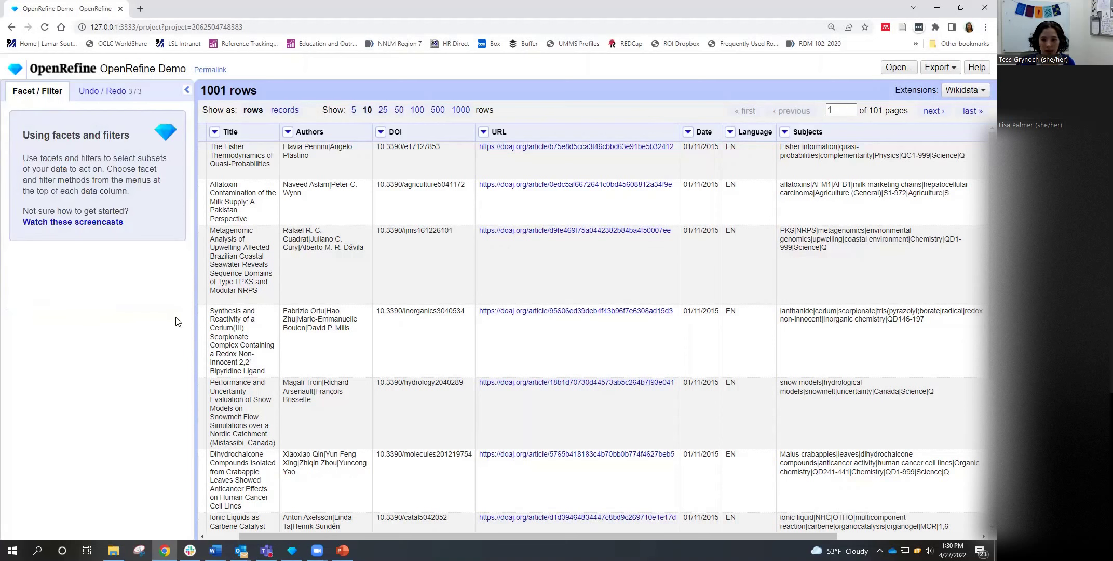
- Get ready to open the dropdown menu on the Authors column header
mouse_move(706, 314)
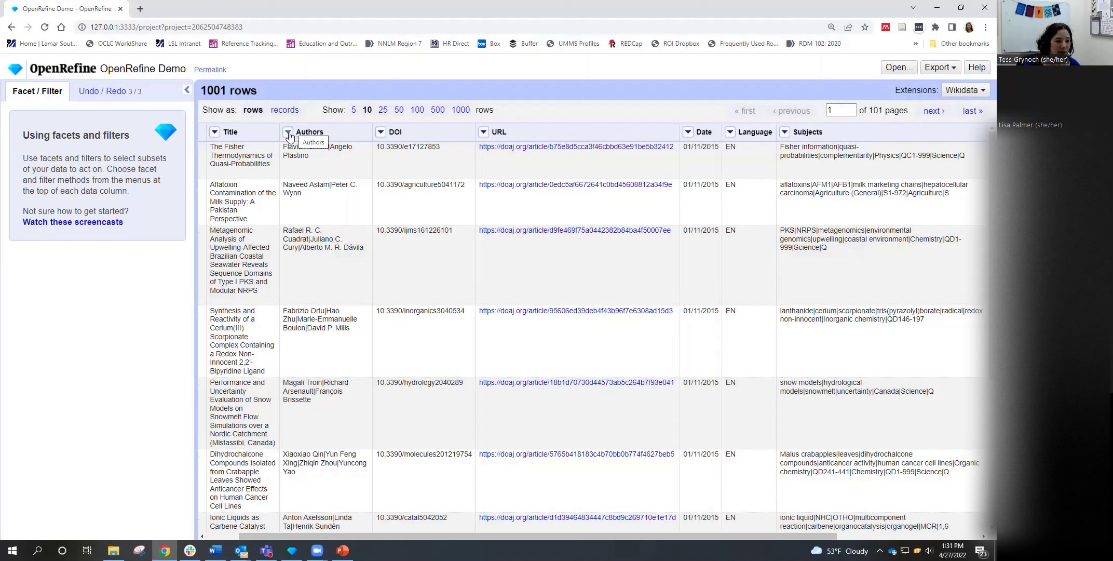
- Split the Authors cells on the | separator into one author per row, giving 4009 rows
left_click(289, 133)
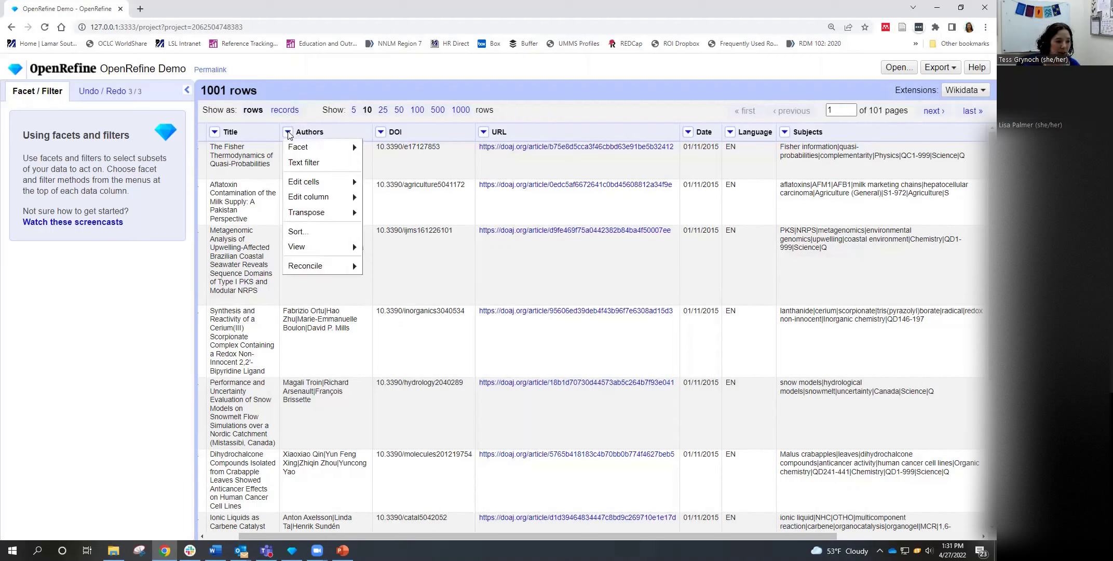
mouse_move(307, 185)
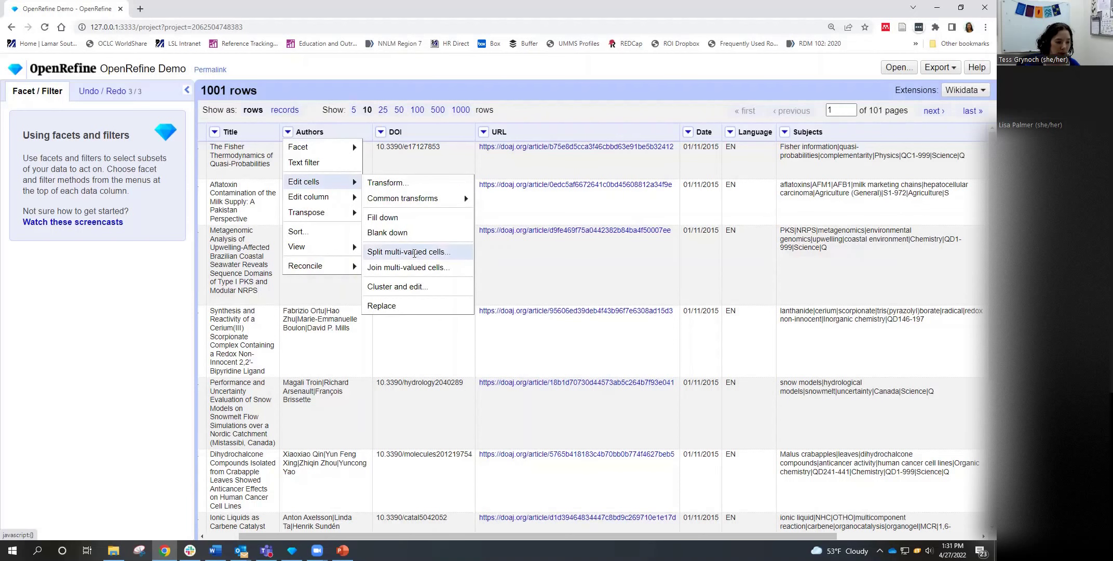
left_click(414, 253)
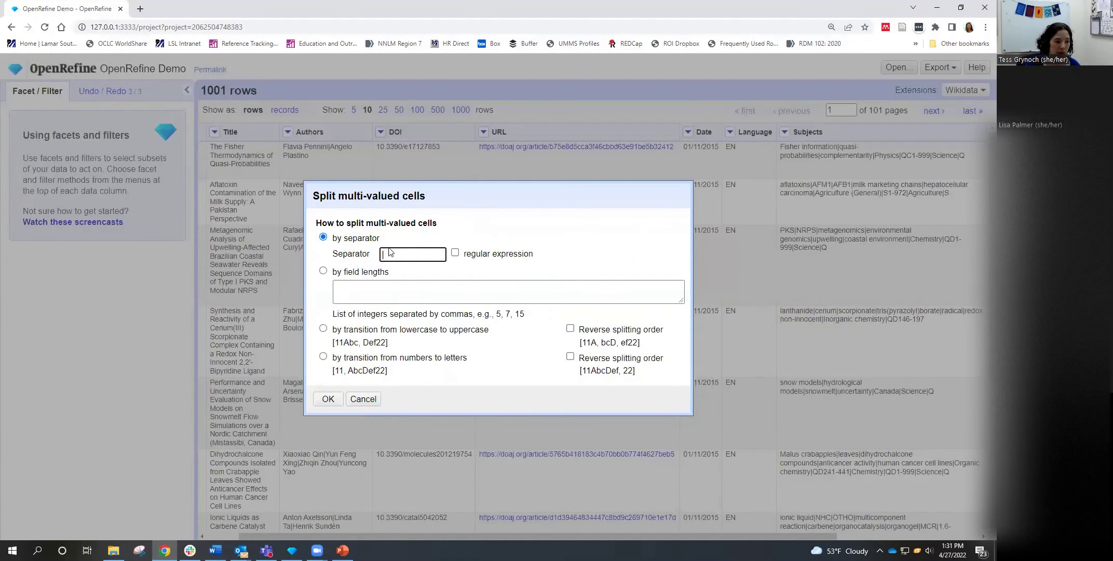
type("|")
left_click(328, 400)
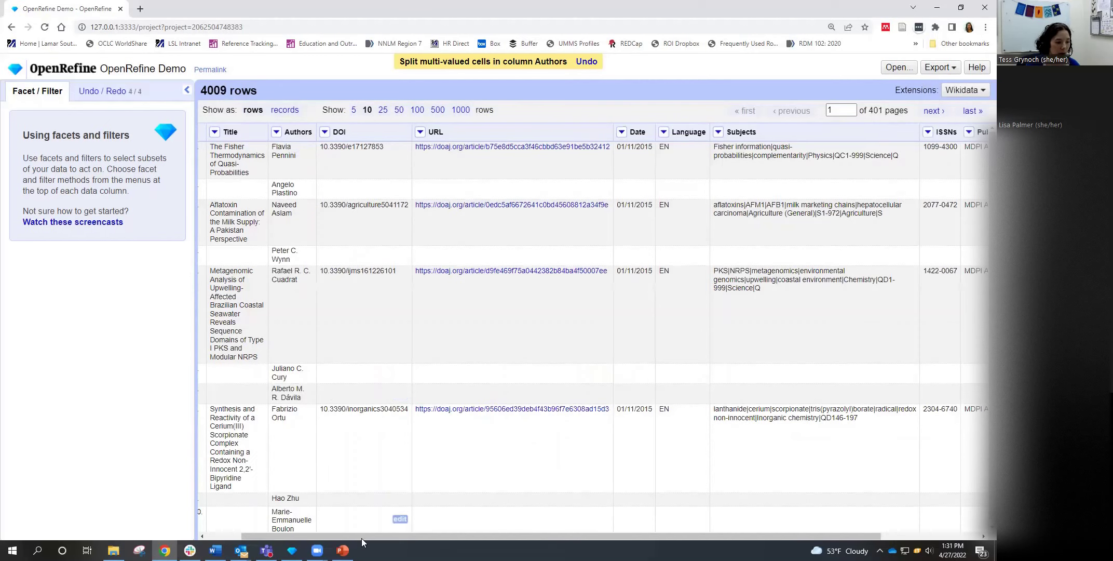
left_click_drag(362, 535, 292, 526)
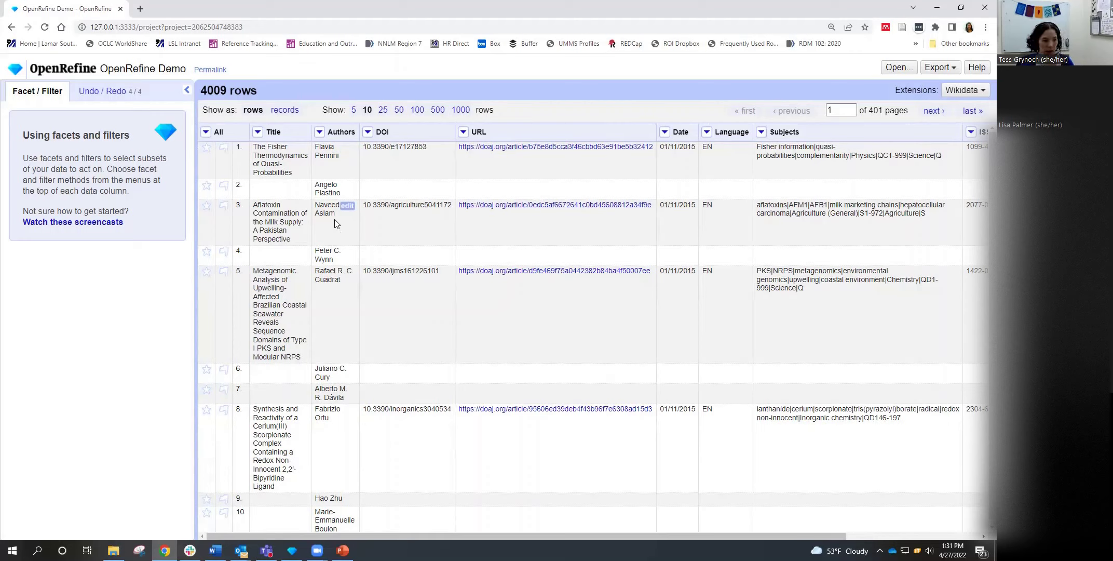
- Open Cluster and edit for Authors, showing 9 fingerprint clusters, and view the keying functions
left_click(320, 133)
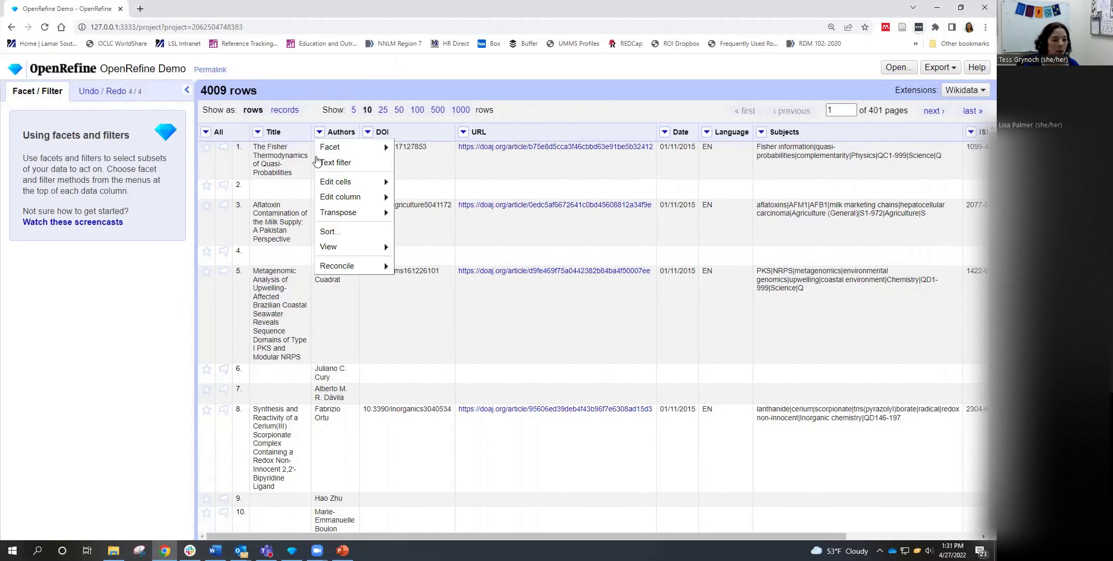
mouse_move(326, 187)
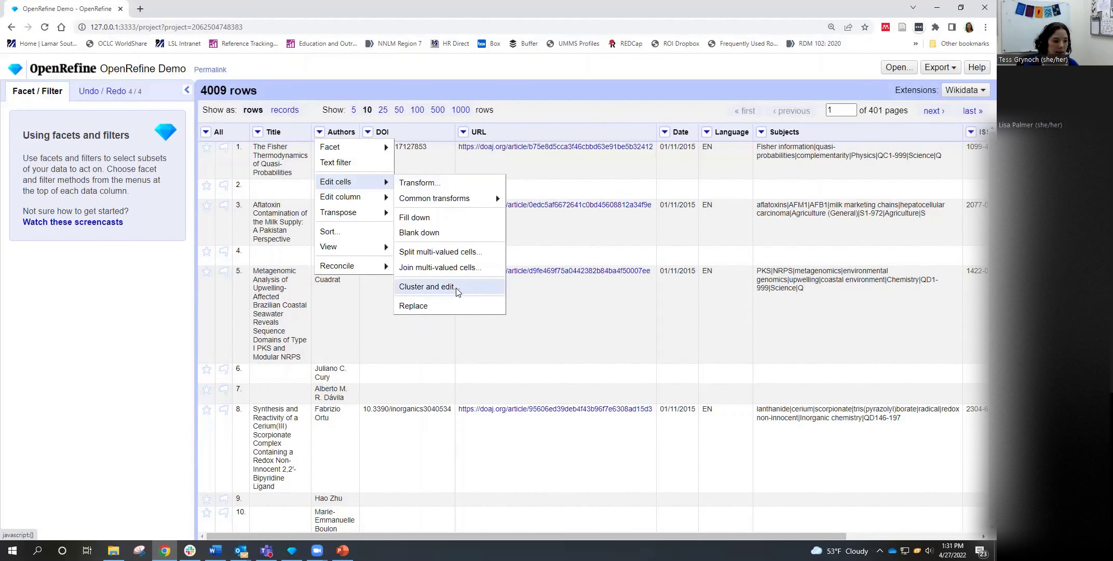
left_click(457, 292)
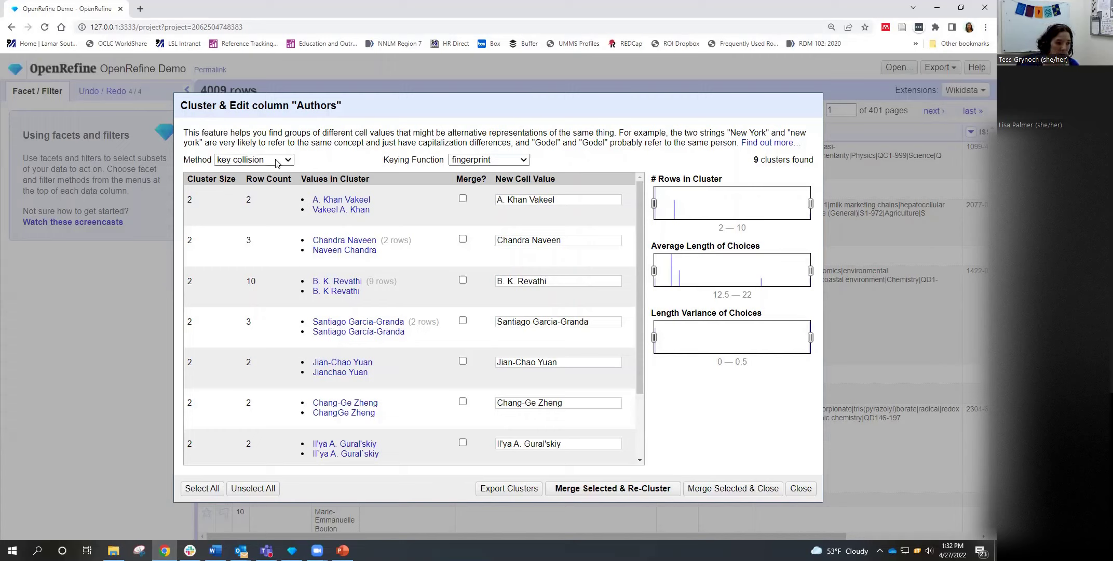
left_click(507, 165)
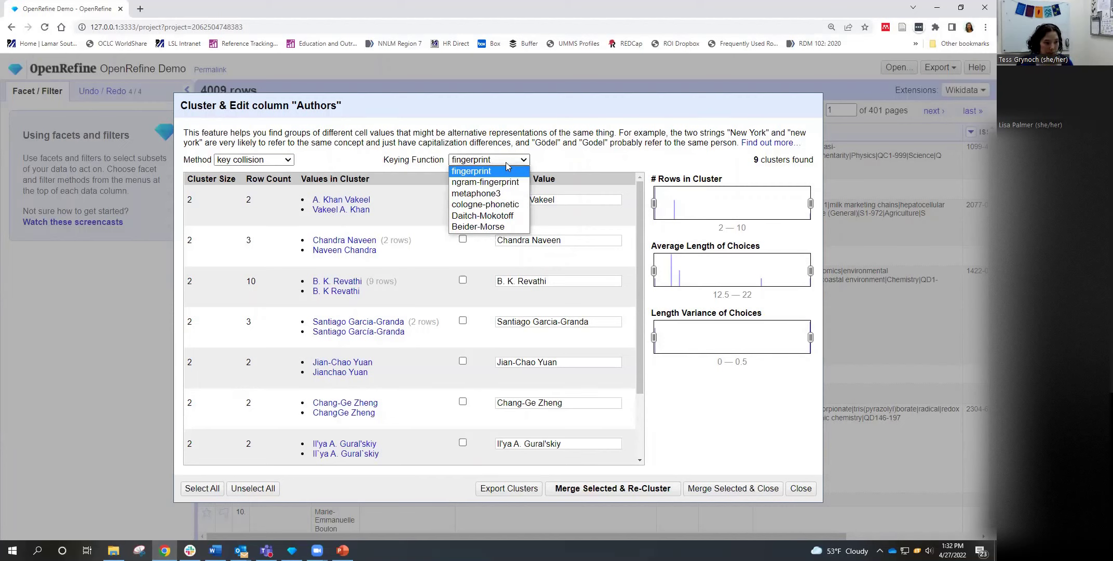
left_click(505, 162)
left_click(286, 163)
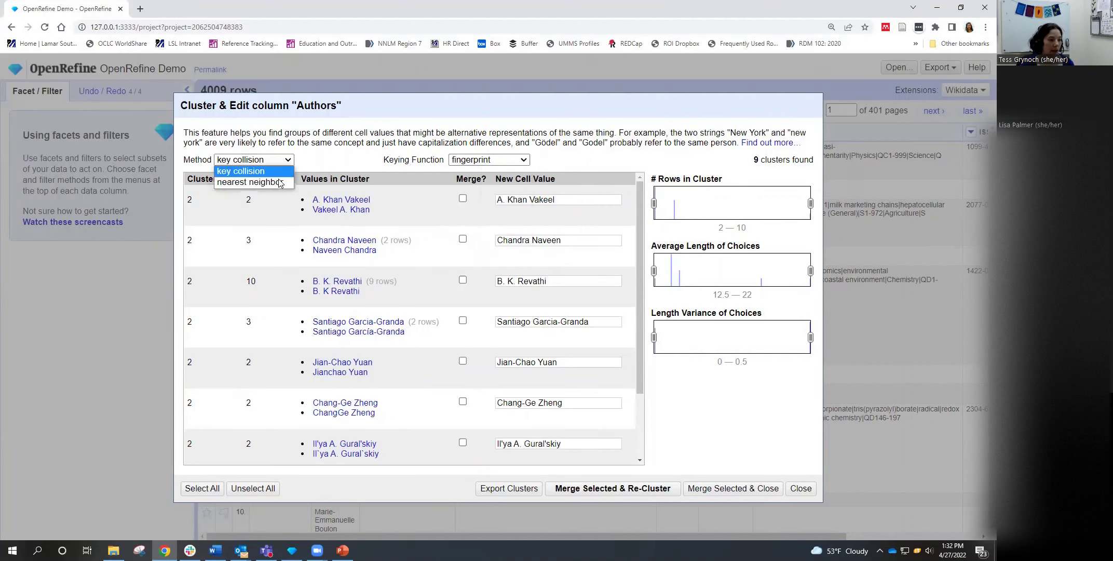
left_click(278, 183)
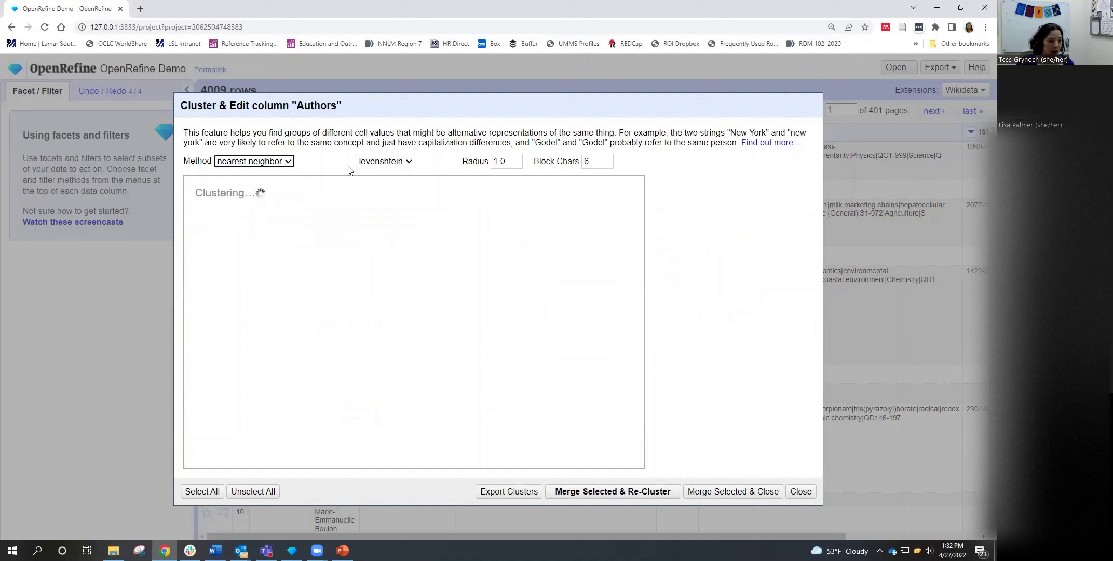
left_click(387, 165)
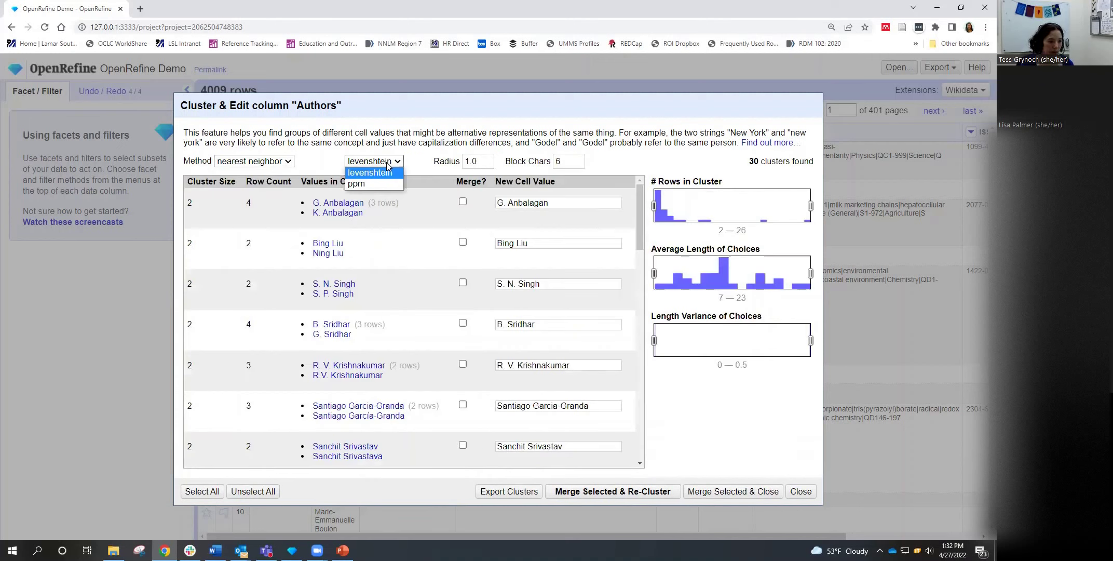
left_click(387, 165)
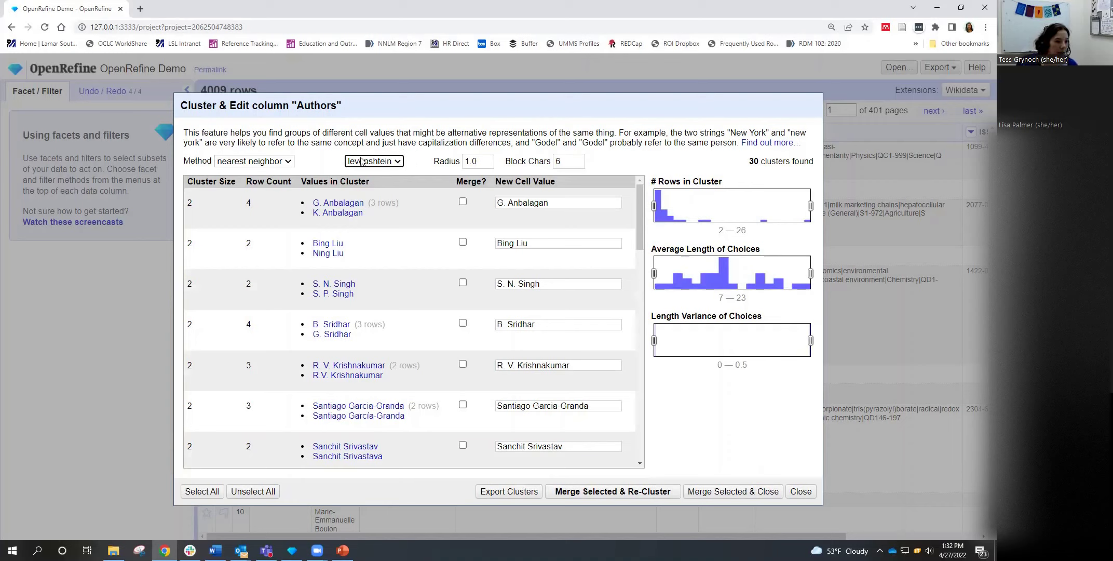
left_click(278, 162)
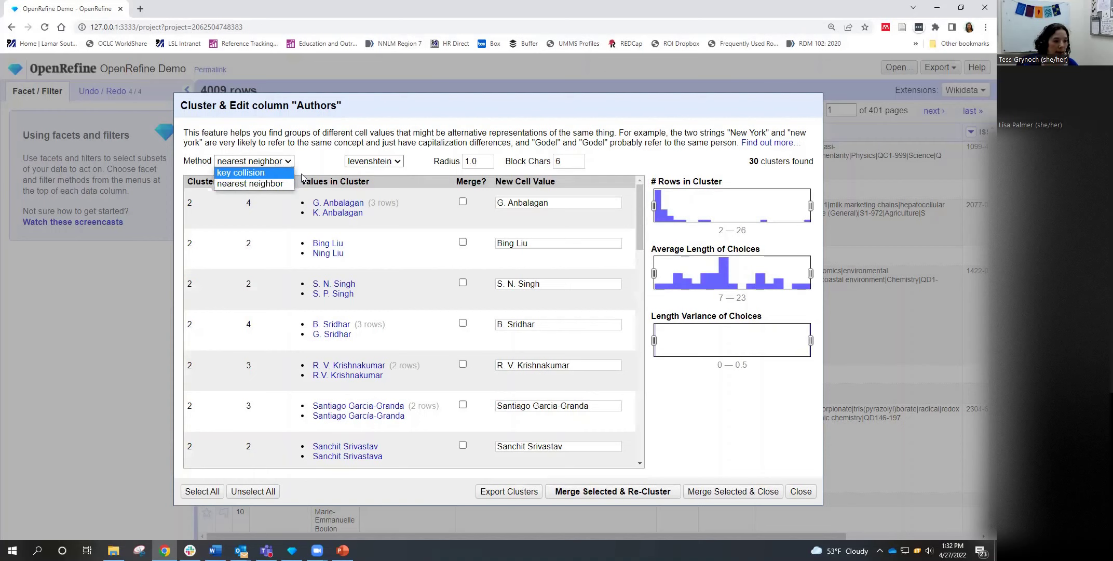
left_click(244, 172)
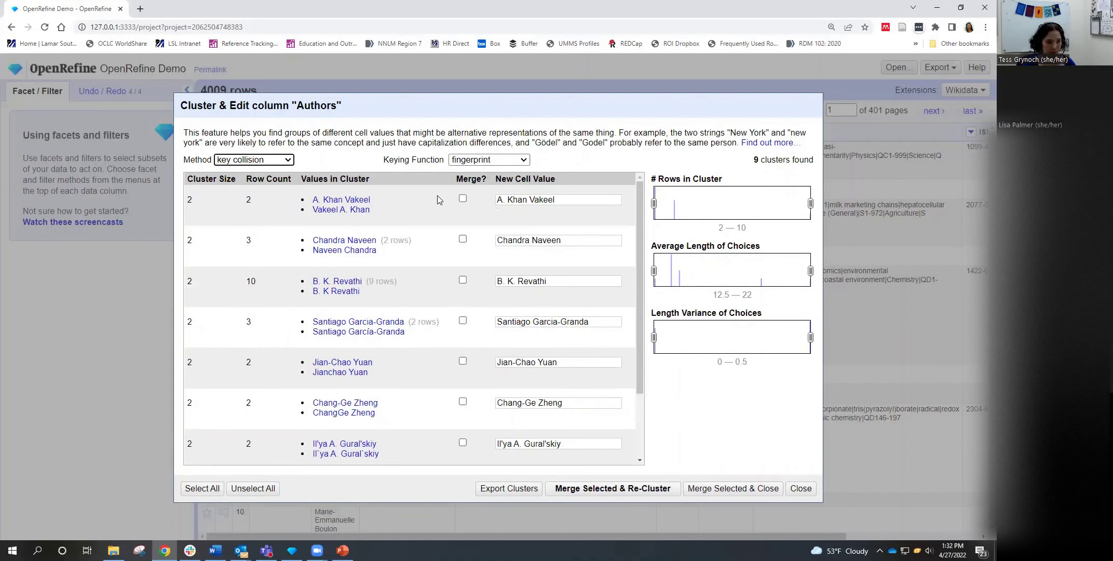
- Choose merged values, capitalise the C in the fifth cluster's name, and mark all nine clusters
mouse_move(438, 195)
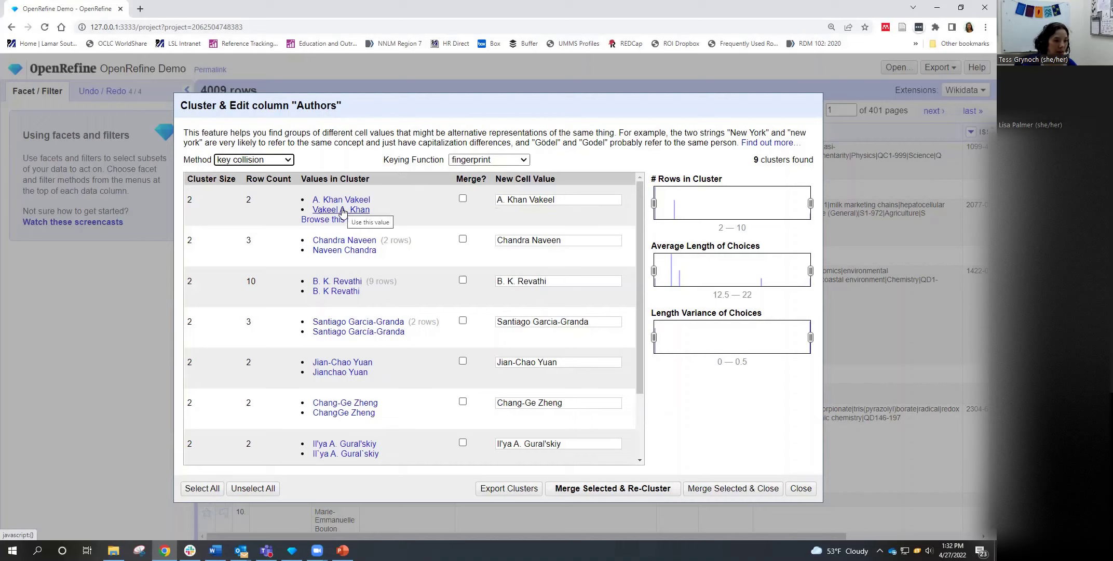
left_click(342, 210)
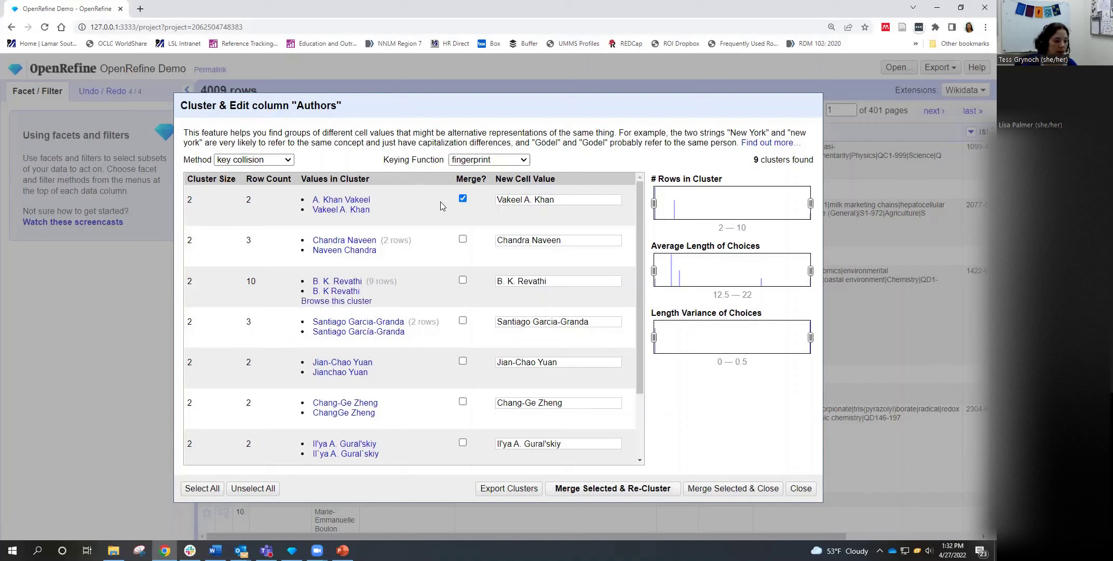
left_click(462, 282)
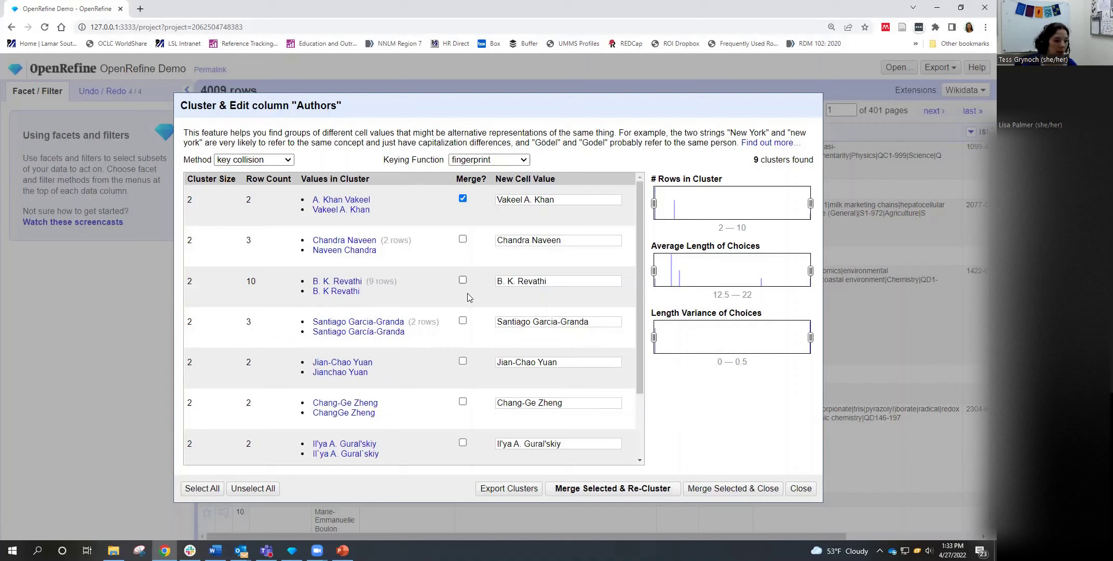
left_click(463, 320)
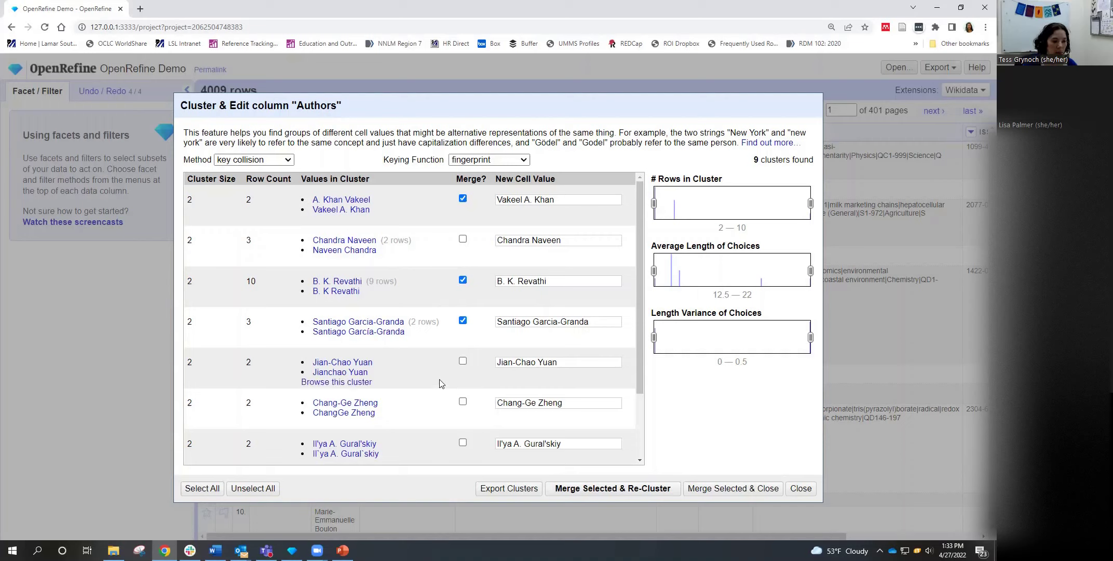
left_click(340, 372)
left_click(560, 366)
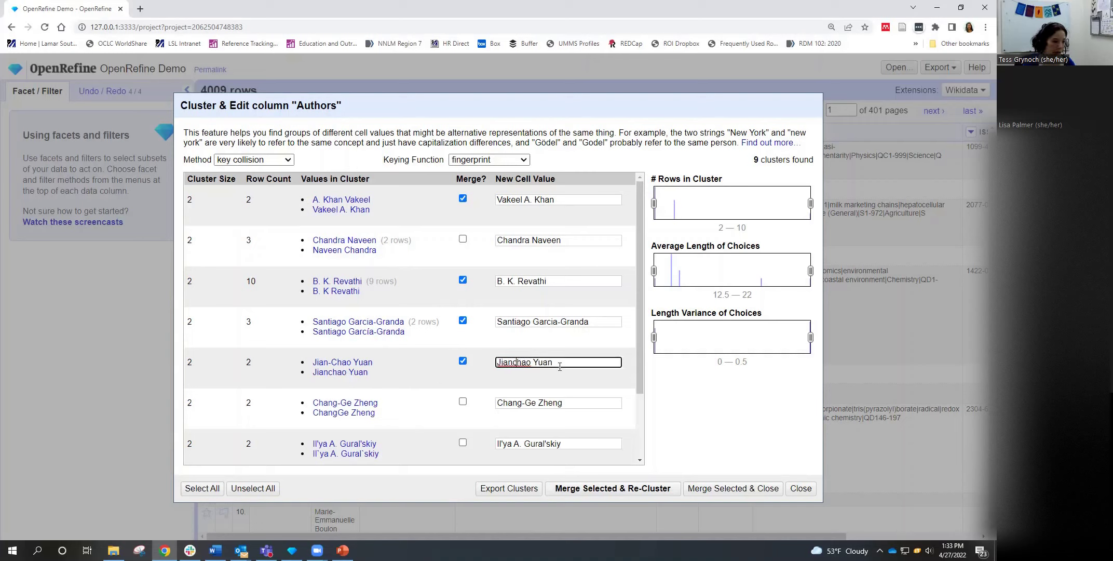
key("Left")
key("Left")
key("Left")
key("Left")
key("Left")
key("Left")
key("Left")
key("Left")
key("BackSpace")
type("C")
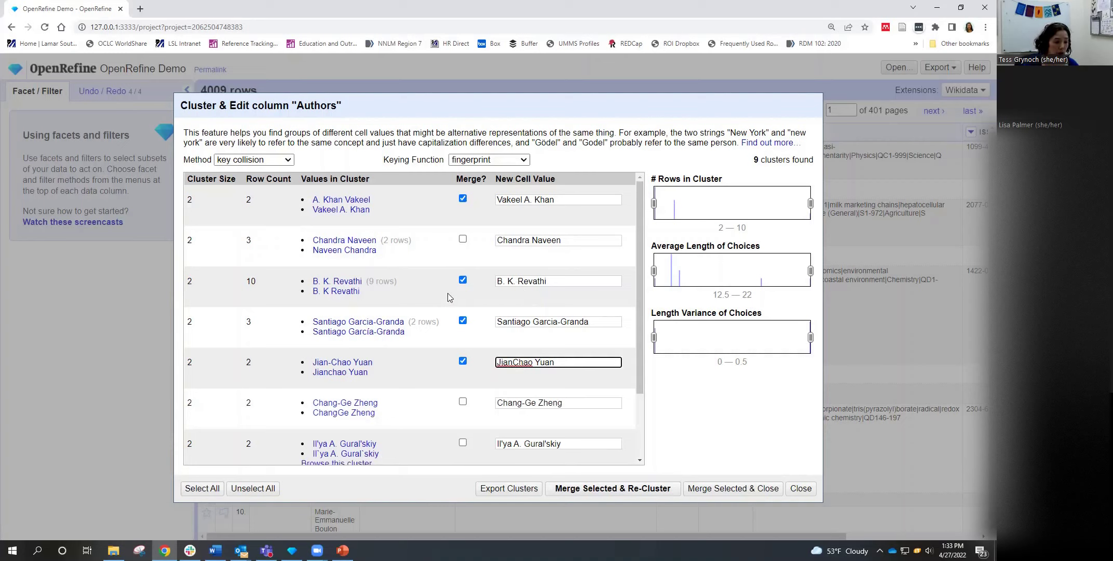
scroll(456, 278, "down", 2)
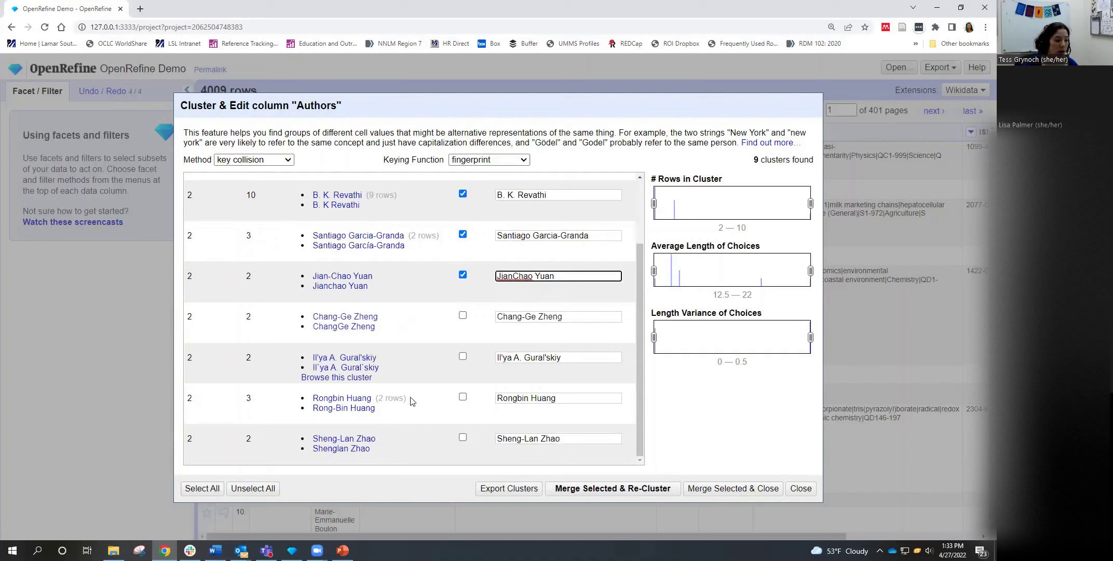
left_click(202, 489)
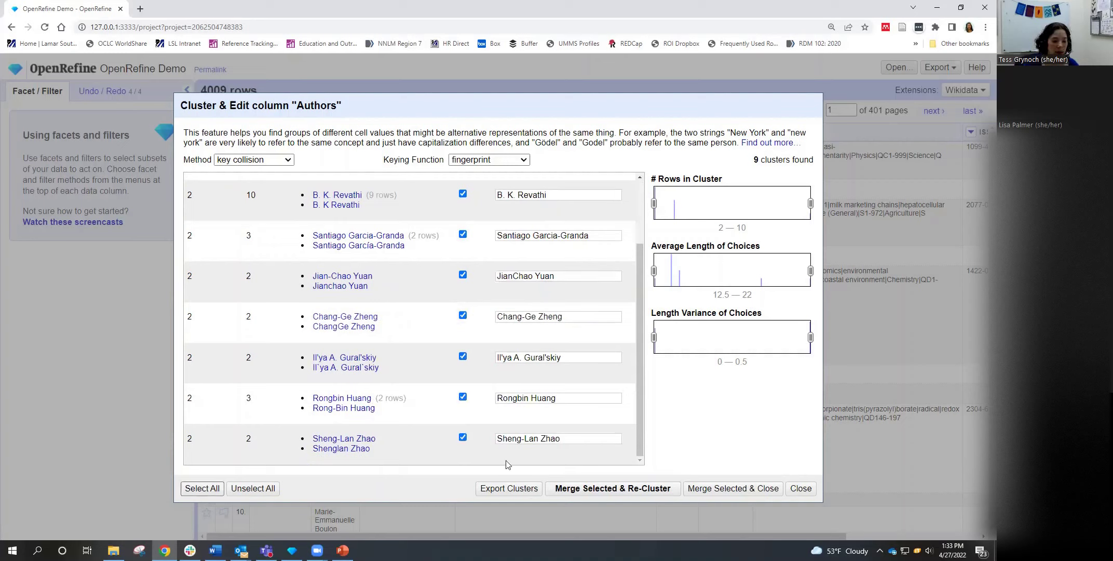
- Merge the checked author clusters (29 cells), review ngram-fingerprint clusters, then close the dialog
left_click(654, 490)
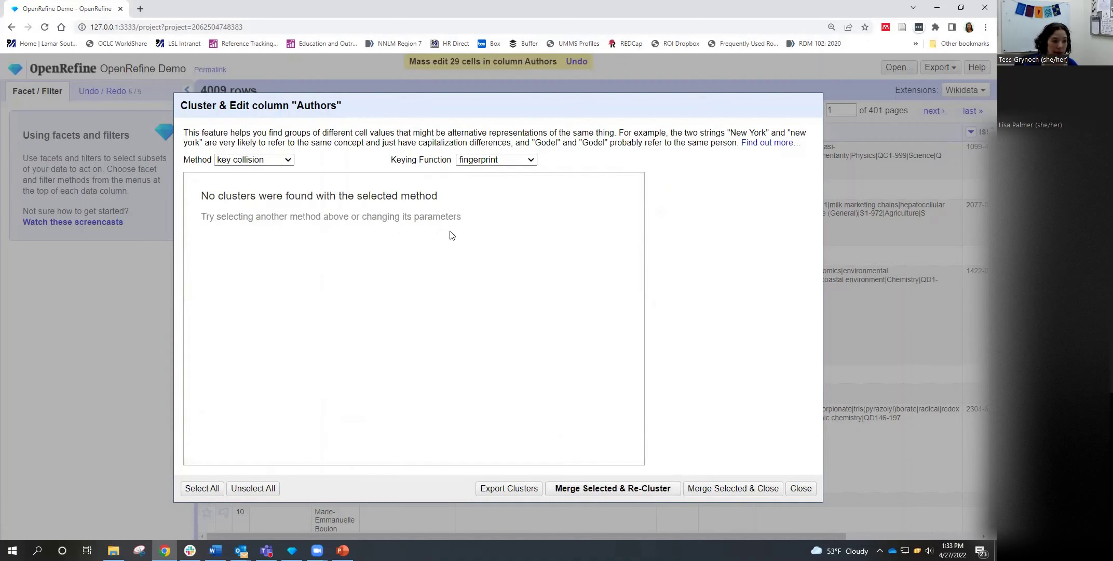
left_click(520, 160)
left_click(524, 180)
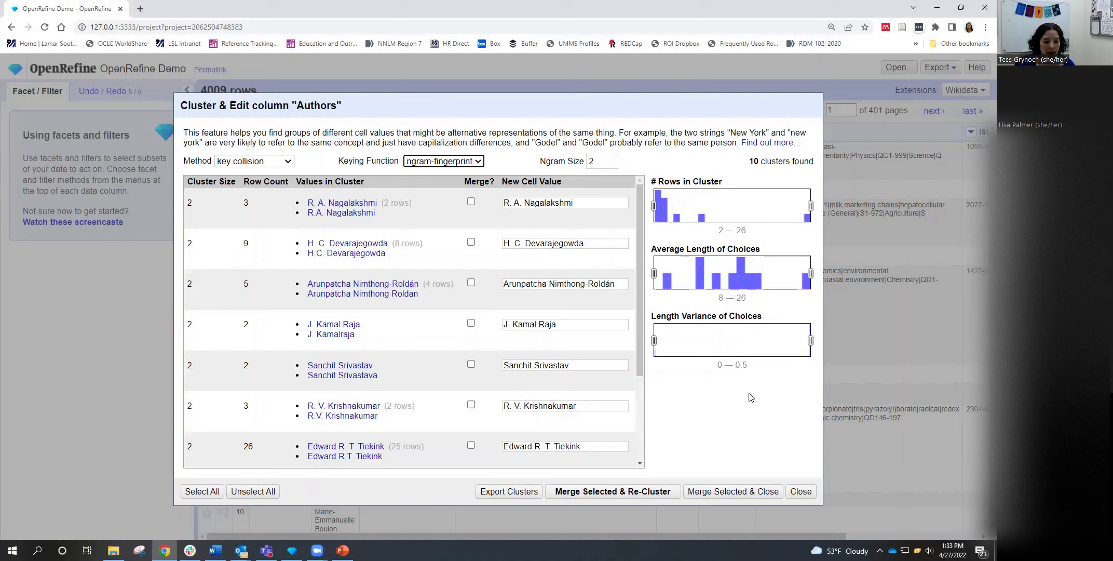
left_click(801, 492)
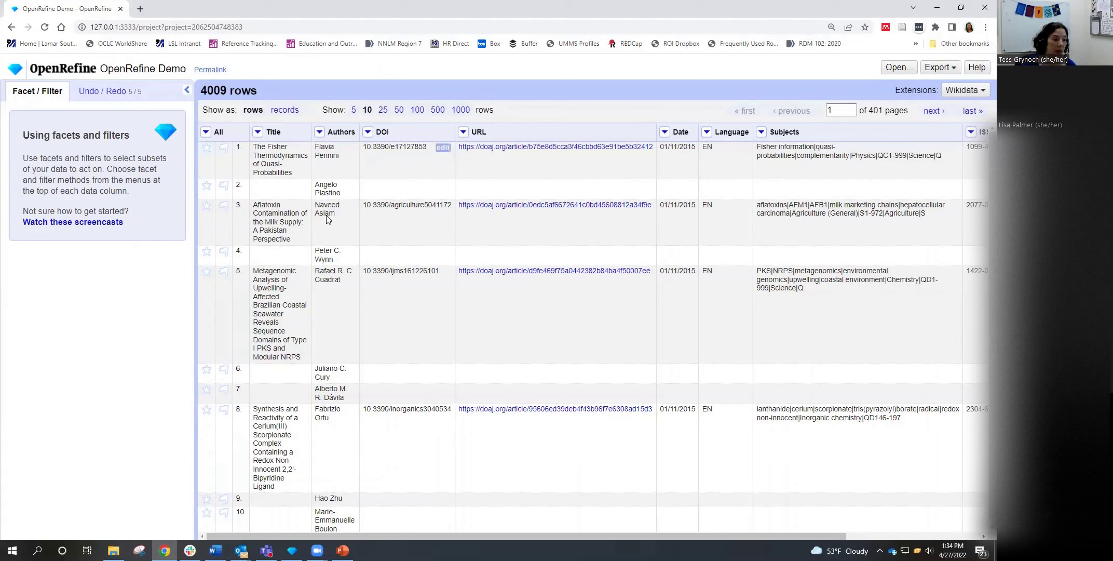
- Join the Authors rows back into single |-separated cells, returning the table to 1001 rows
left_click(320, 133)
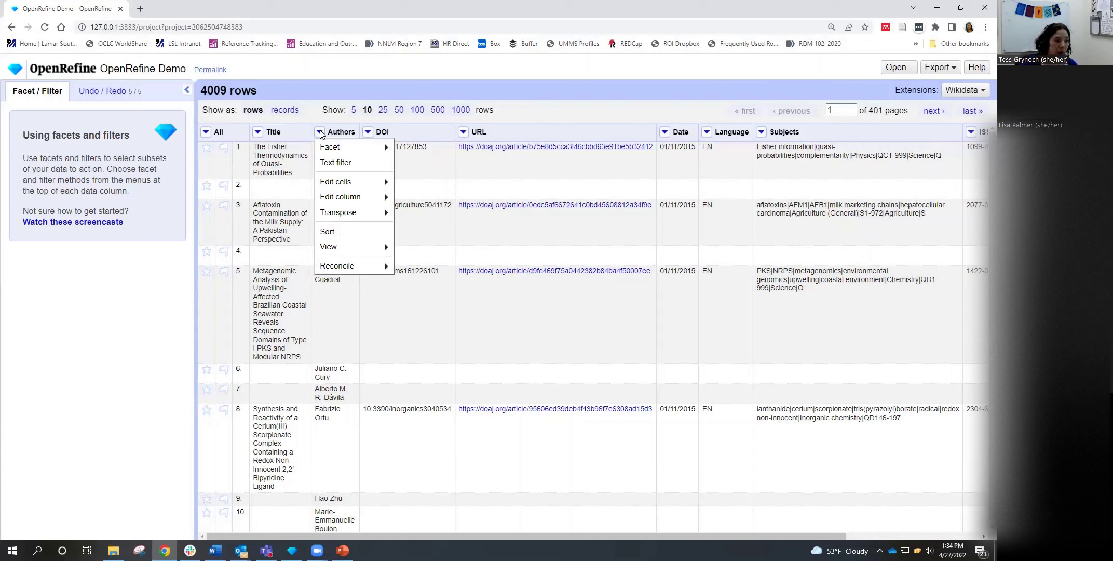
mouse_move(336, 185)
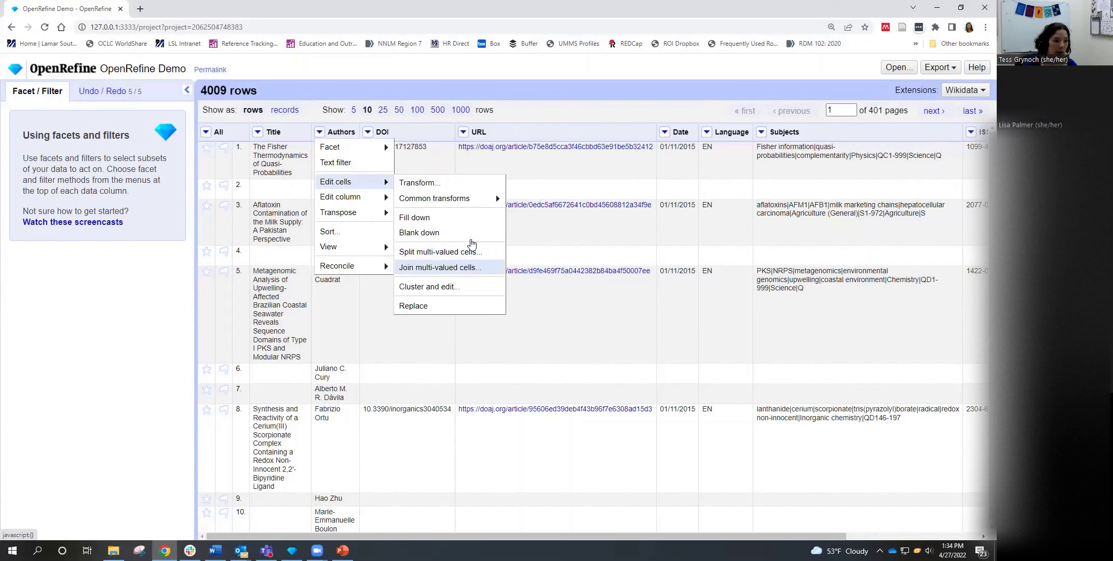
left_click(471, 268)
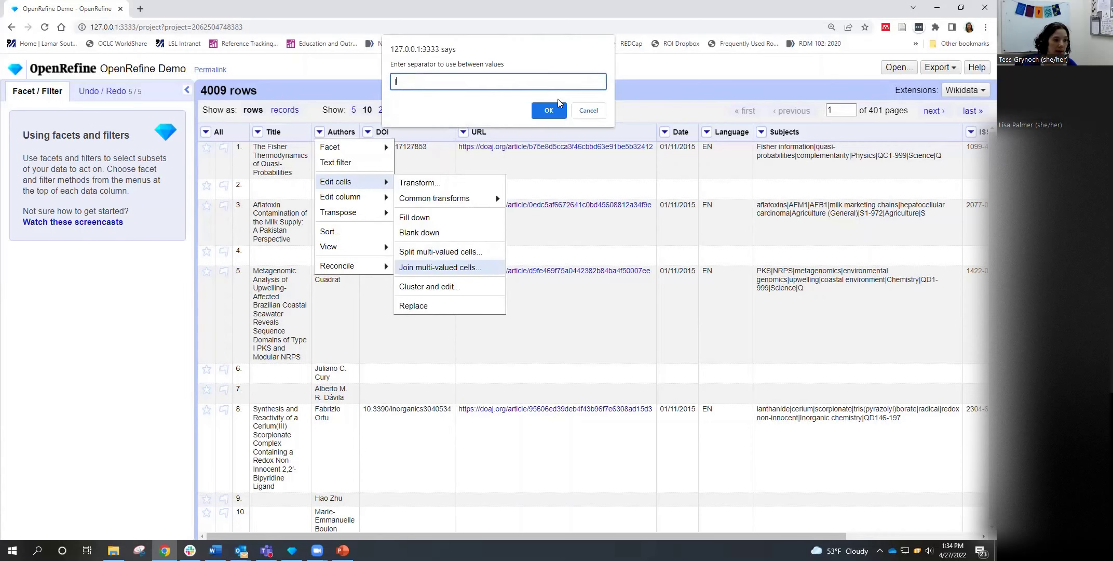
left_click(550, 111)
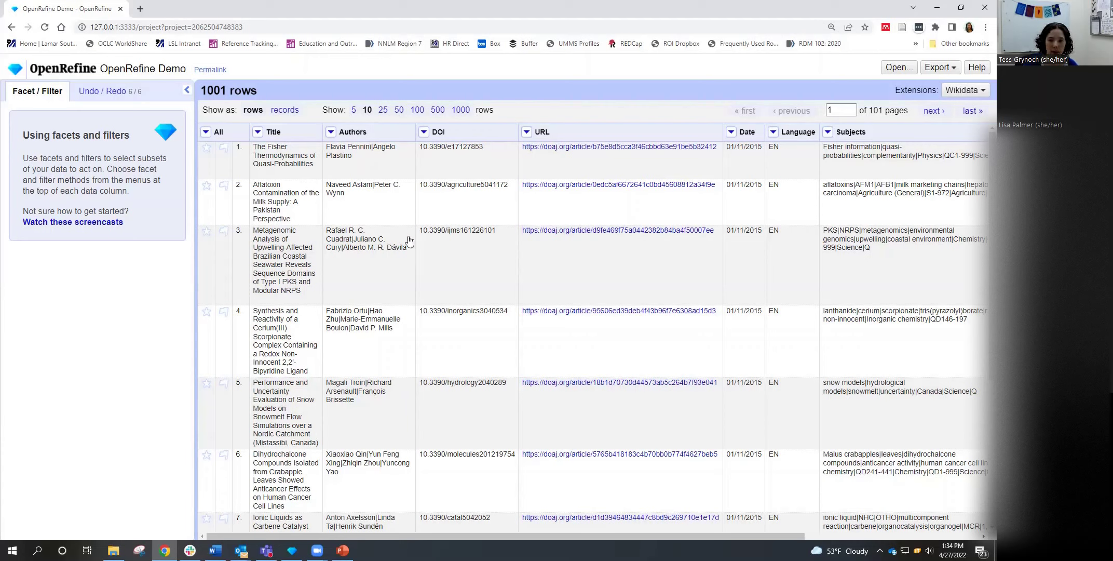
mouse_move(406, 240)
- Reorder the columns to Title, Authors, Publisher, DOI, URL, Date, Language, Subjects
left_click(206, 133)
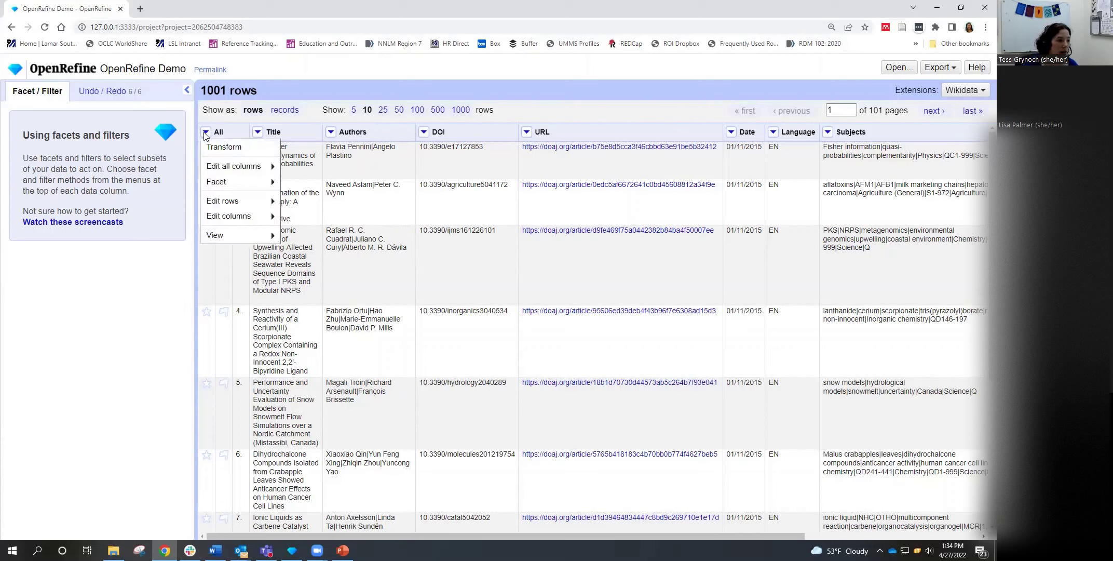
mouse_move(239, 216)
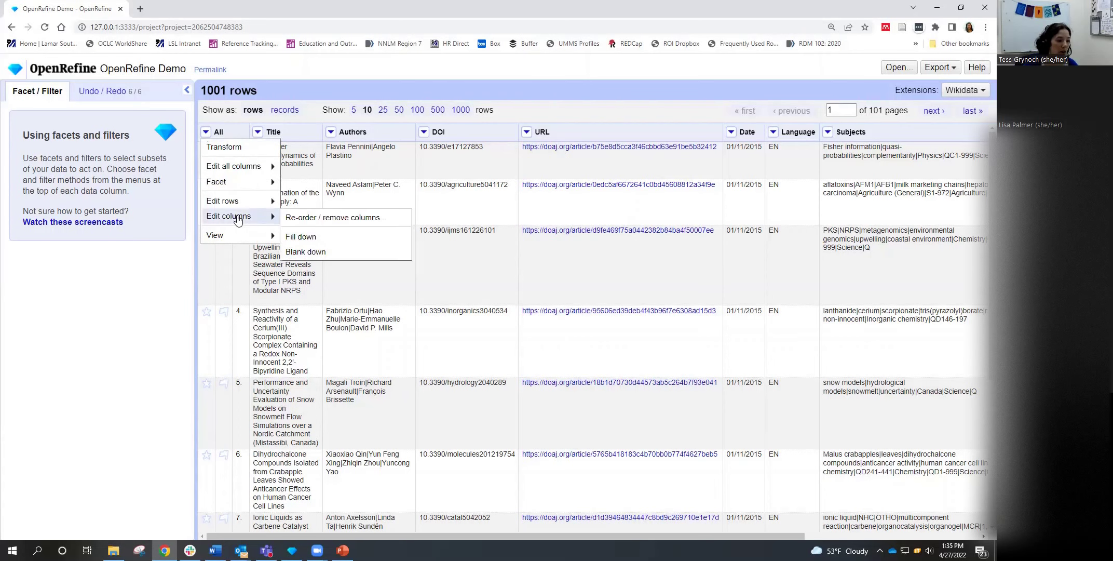
left_click(322, 218)
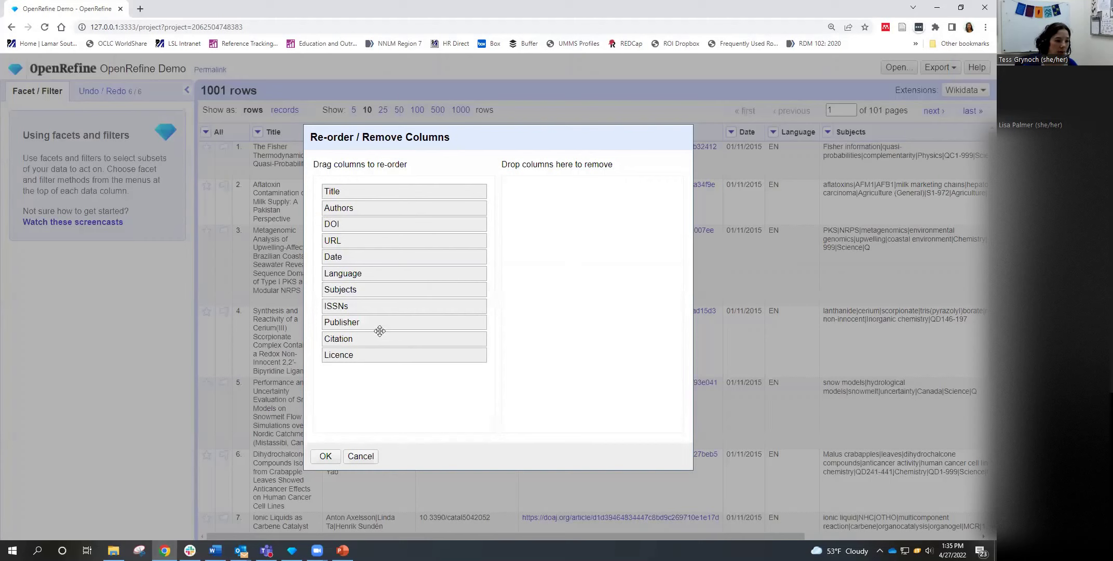
left_click_drag(367, 320, 377, 276)
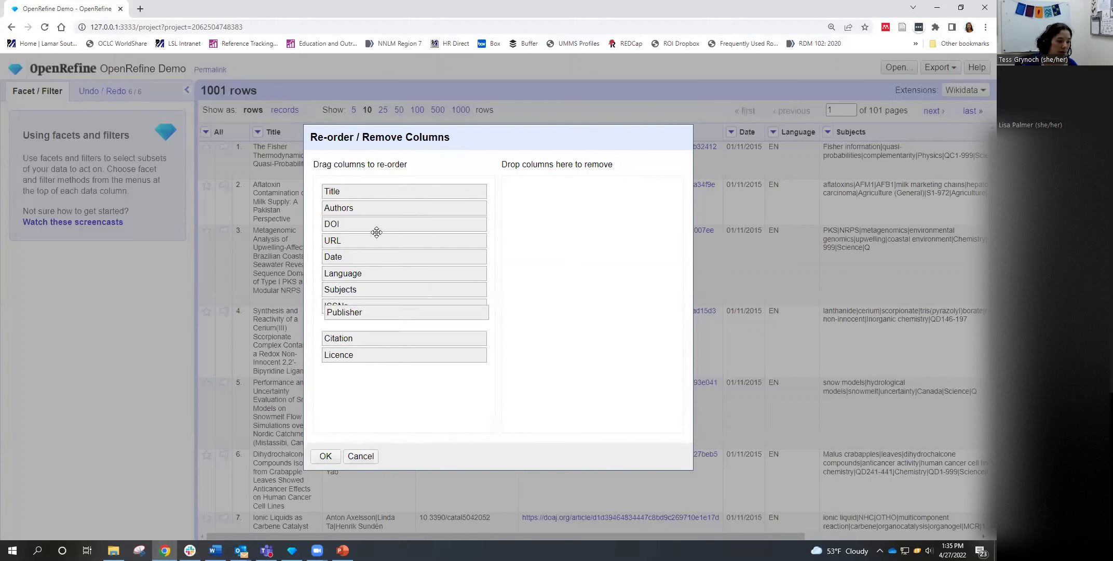
left_click_drag(376, 232, 371, 222)
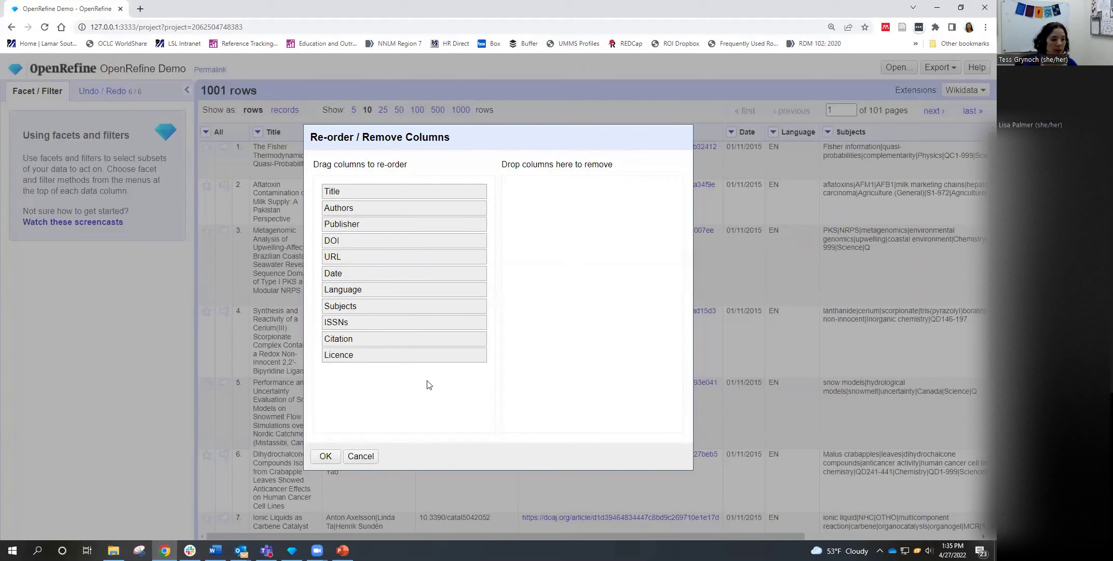
left_click(325, 457)
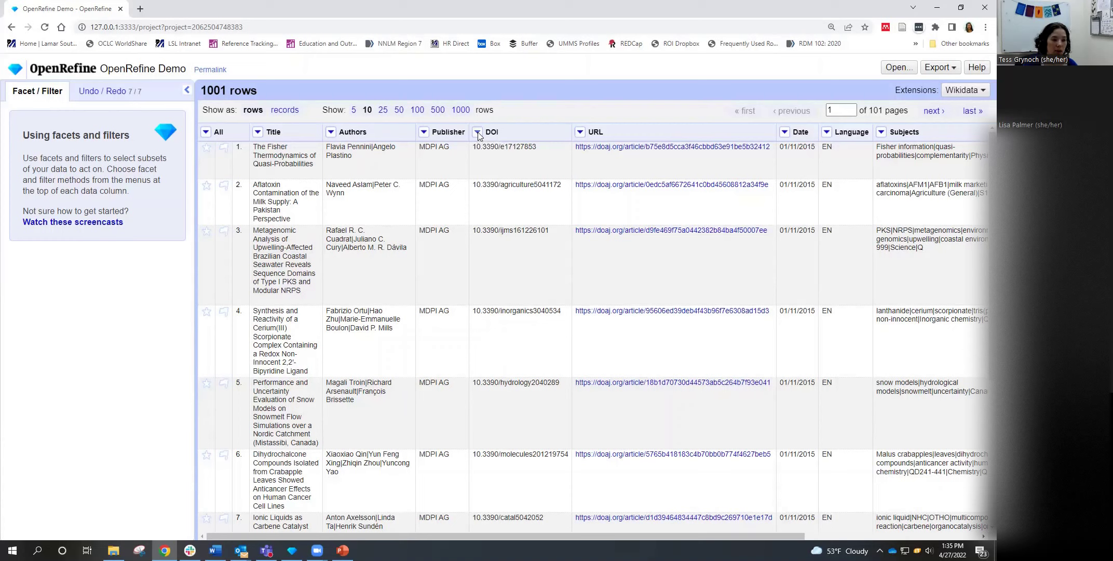
- Change the DOI column's header name to 'doi'
left_click(478, 133)
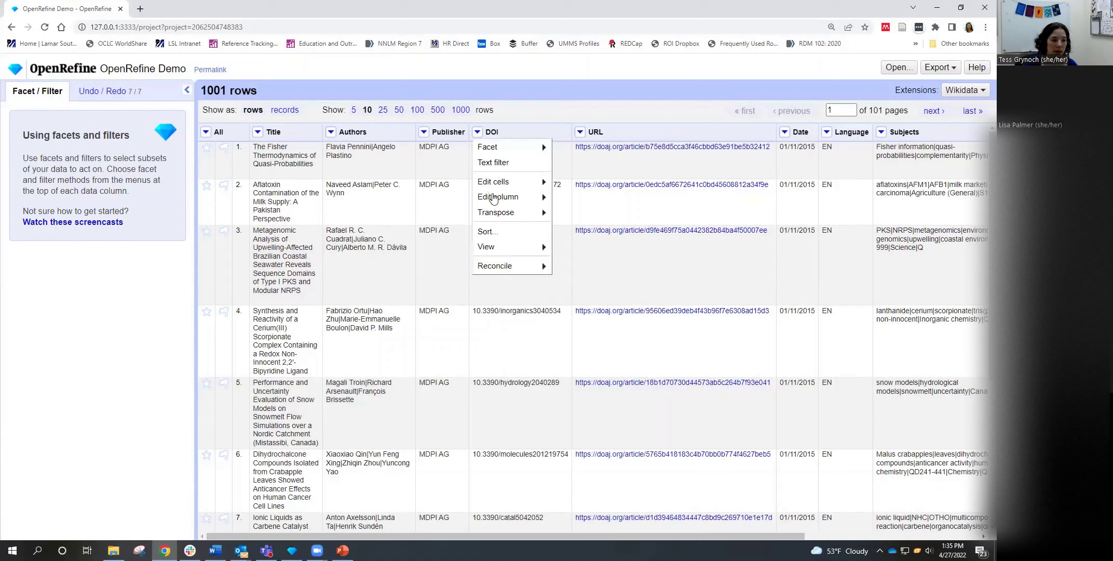
mouse_move(494, 198)
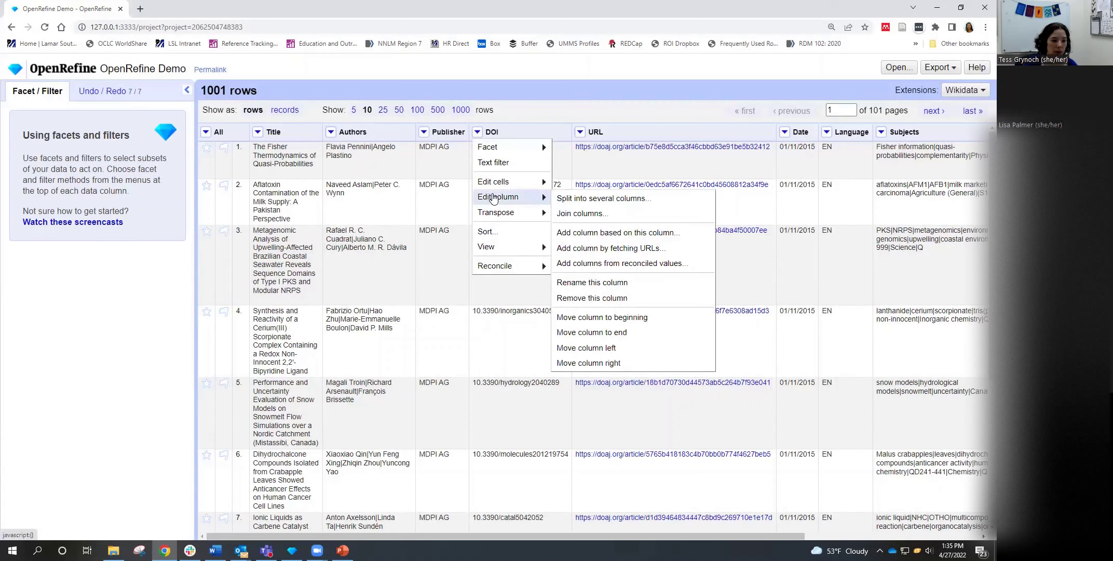
left_click(608, 284)
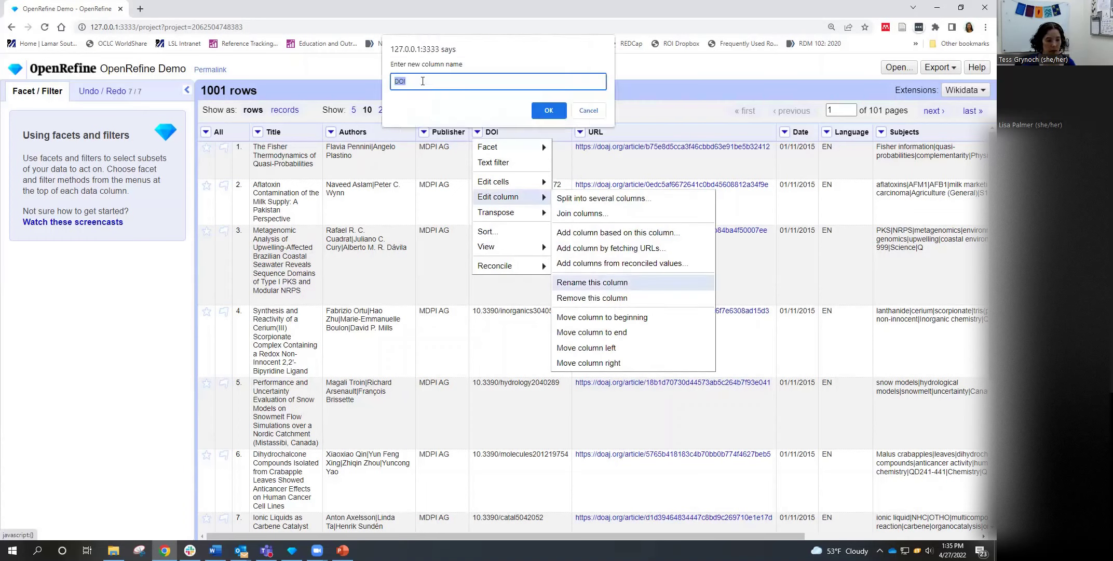
left_click(423, 81)
key("BackSpace")
key("BackSpace")
key("BackSpace")
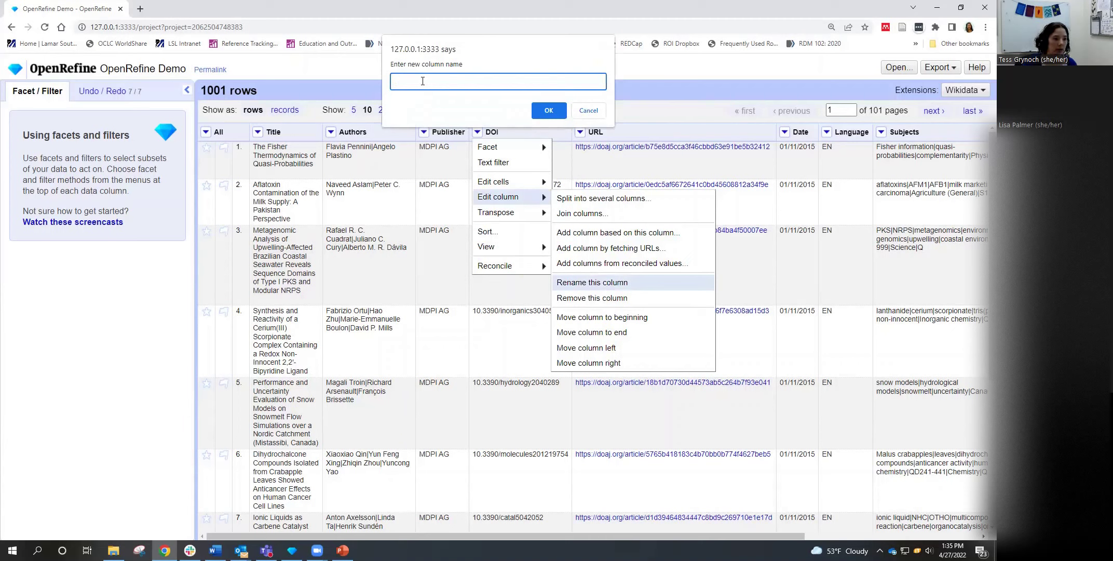
type("doi")
left_click(549, 111)
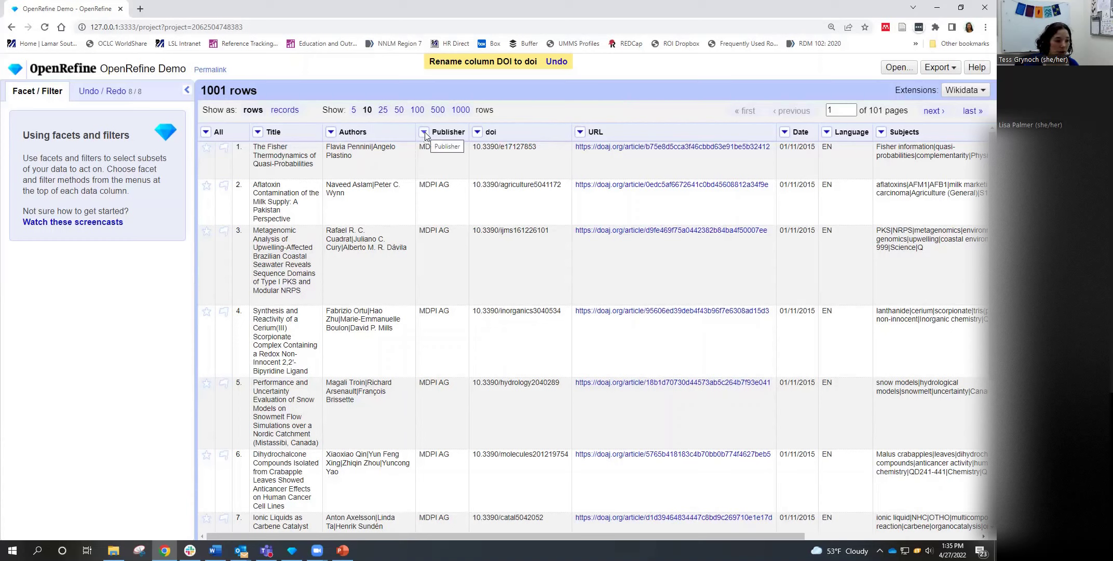
- Sort the rows alphabetically by the Publisher column
left_click(424, 133)
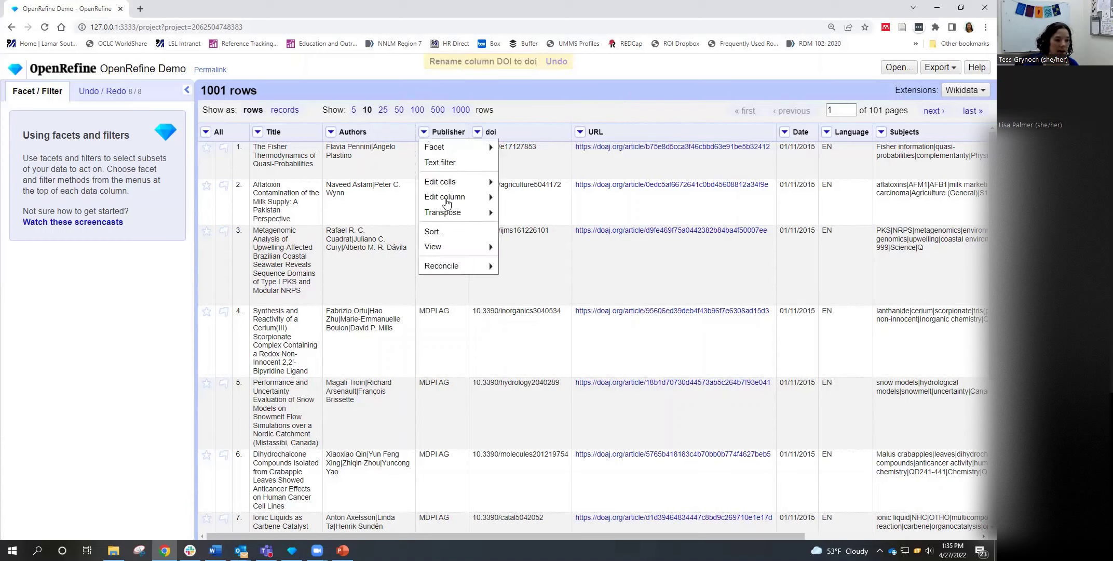
mouse_move(443, 201)
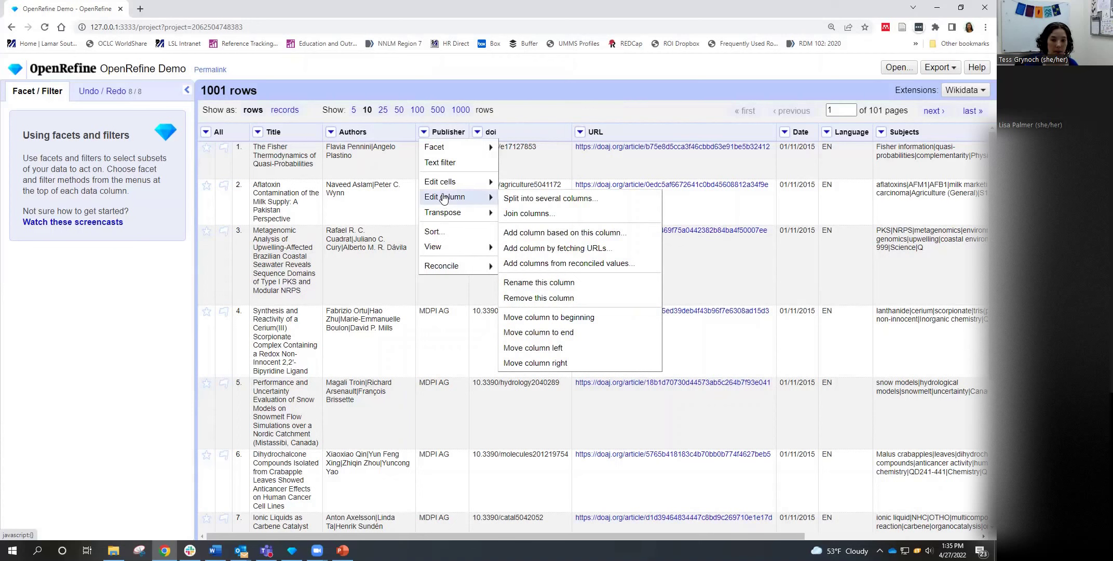
left_click(443, 233)
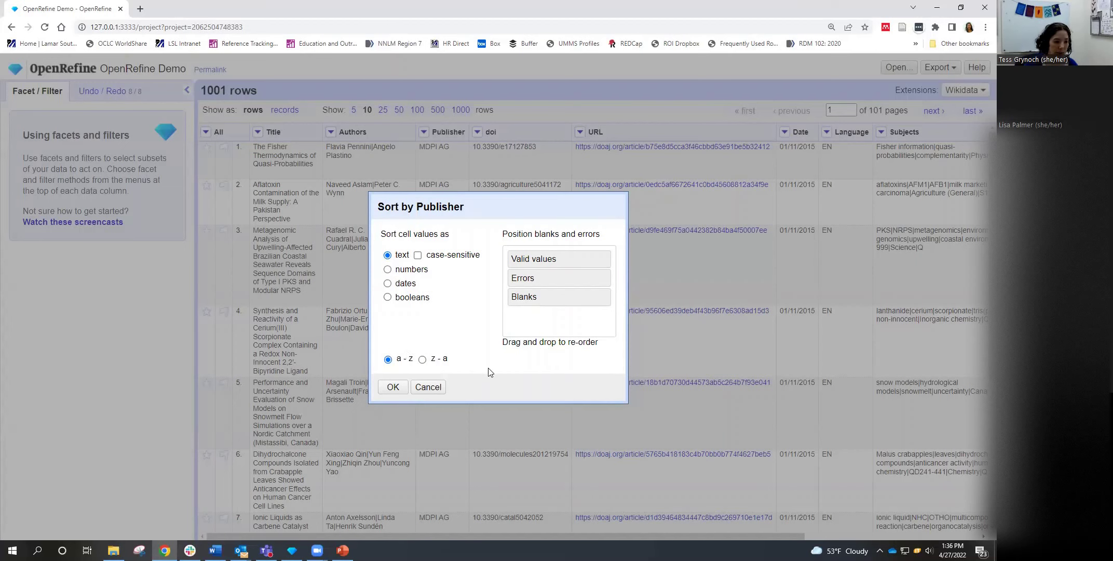
left_click(393, 388)
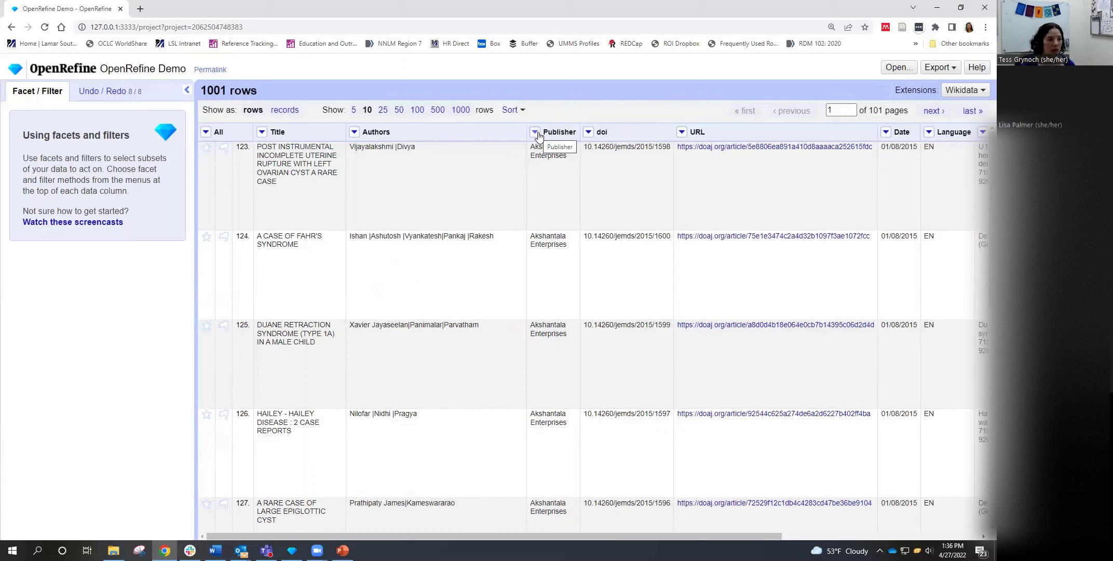
left_click(263, 133)
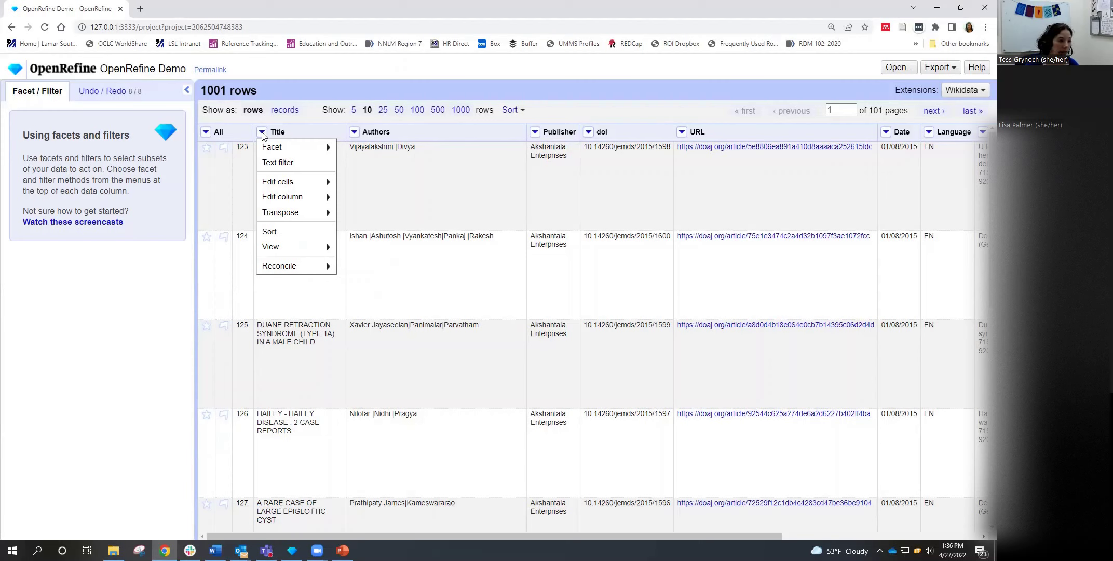
- Apply To titlecase to the Title column, transforming 1000 cells
mouse_move(275, 186)
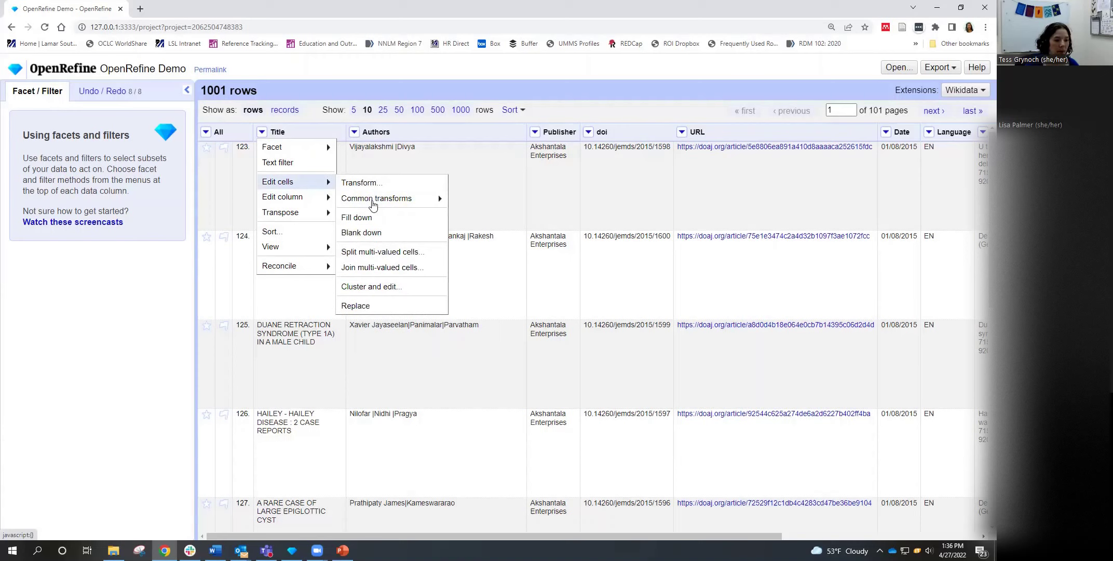
mouse_move(373, 205)
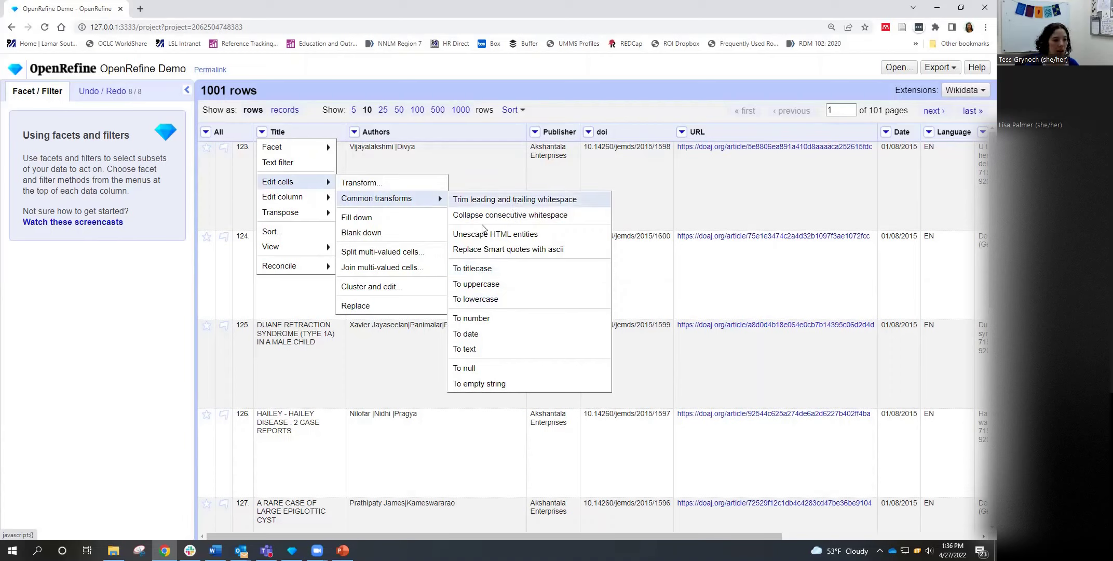
left_click(511, 271)
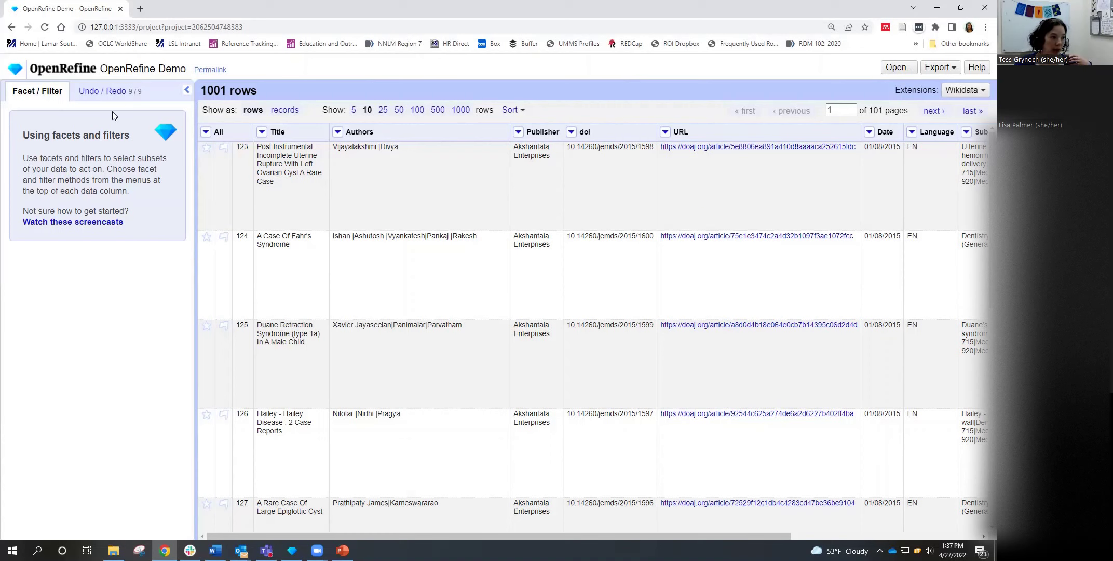
- Revert the history to step 8 'Rename column DOI to doi', restoring uppercase titles
left_click(101, 93)
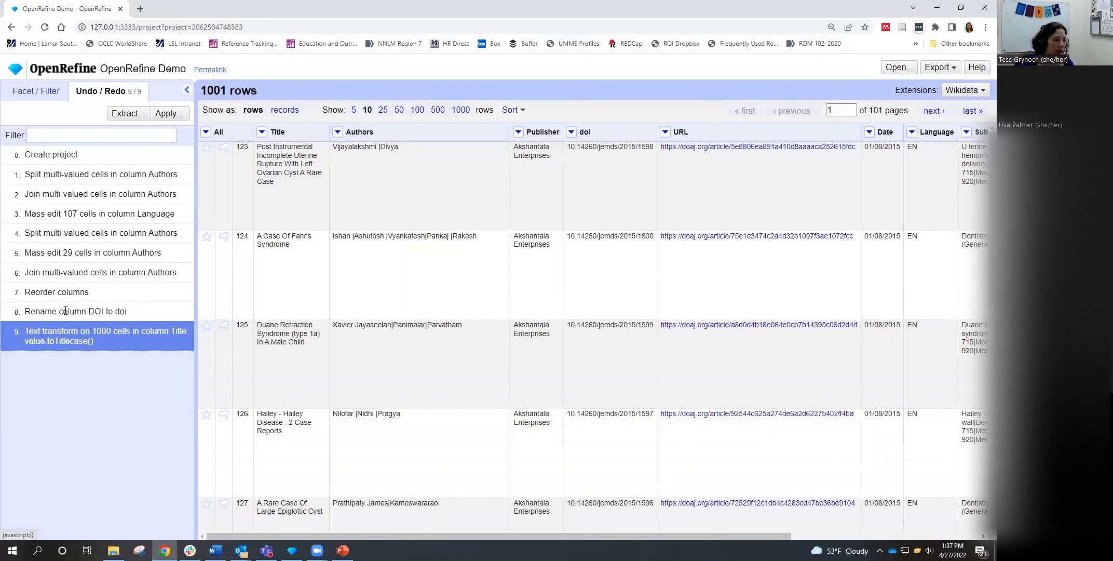
left_click(66, 310)
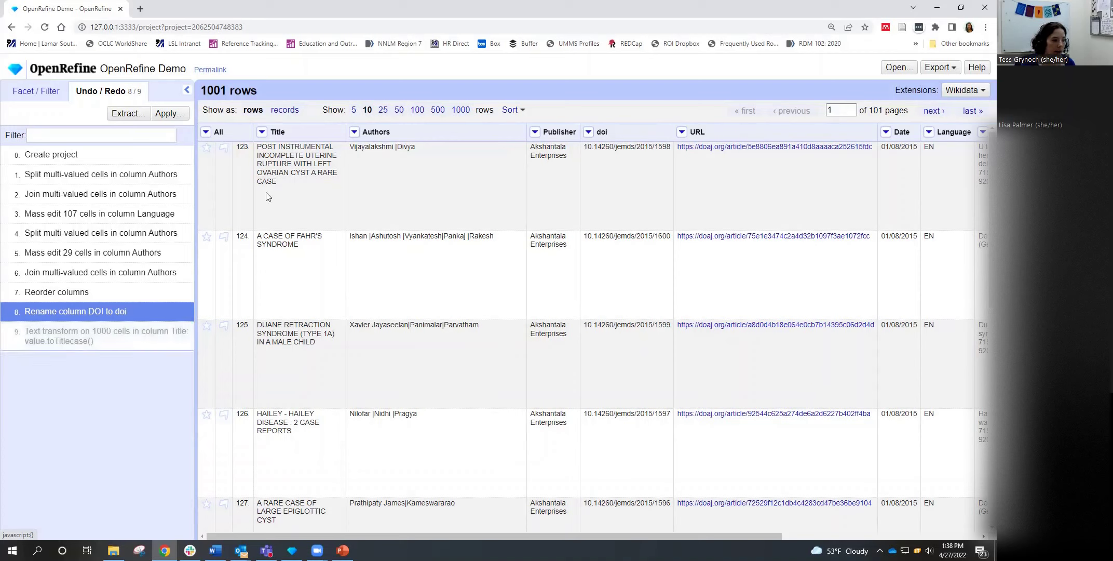
- Uppercase every Title value using the To uppercase common transform
left_click(262, 133)
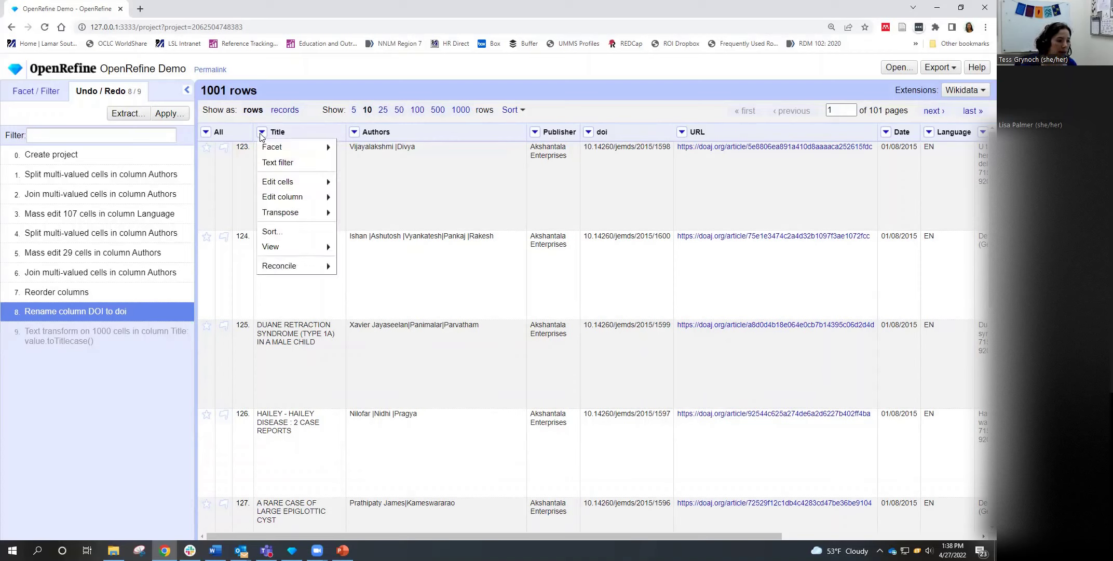
mouse_move(283, 183)
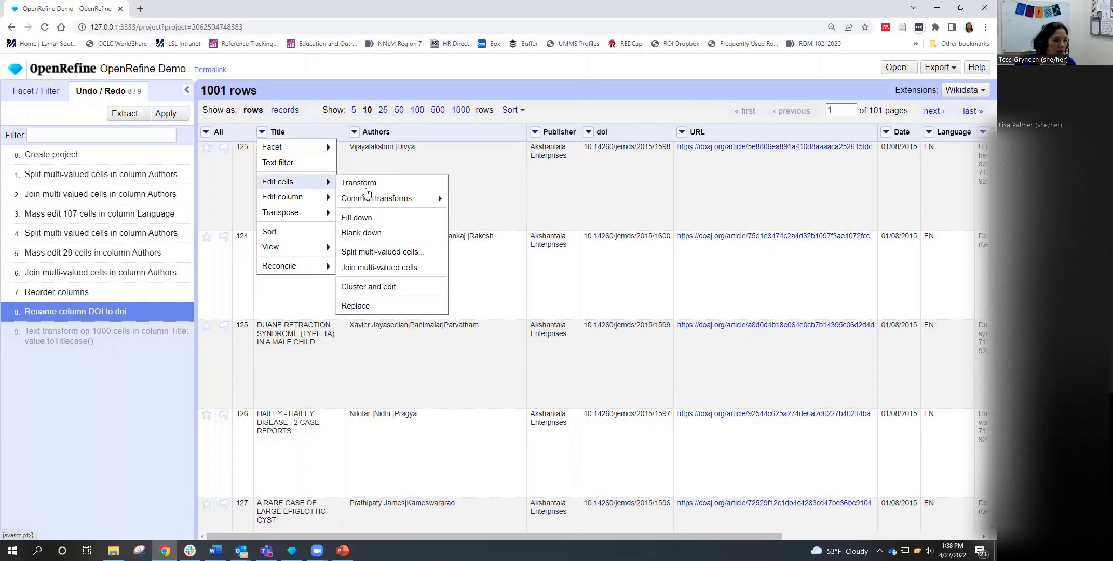
mouse_move(416, 201)
left_click(476, 284)
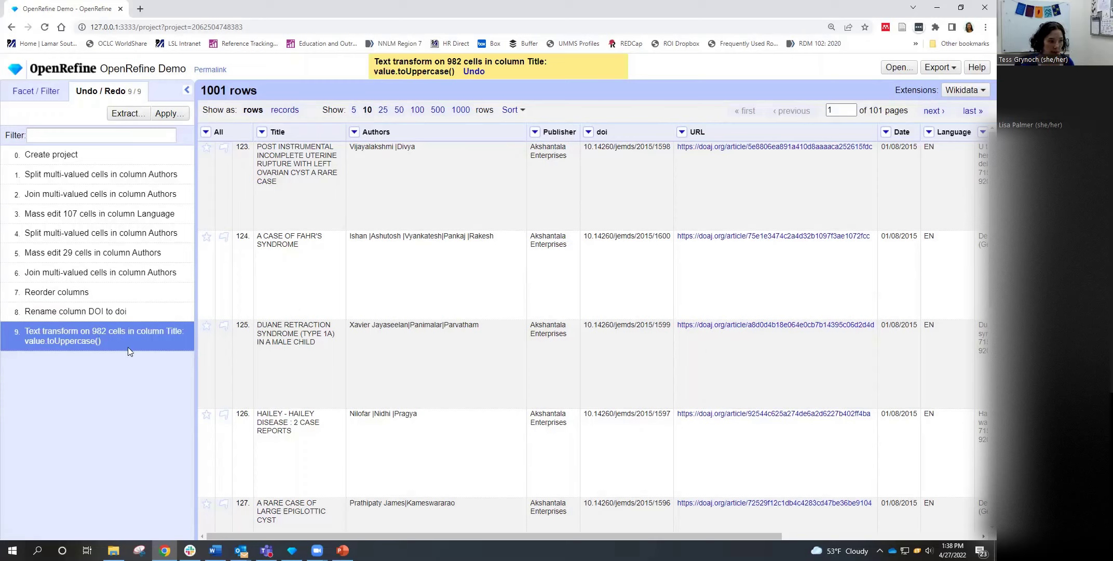
left_click(128, 114)
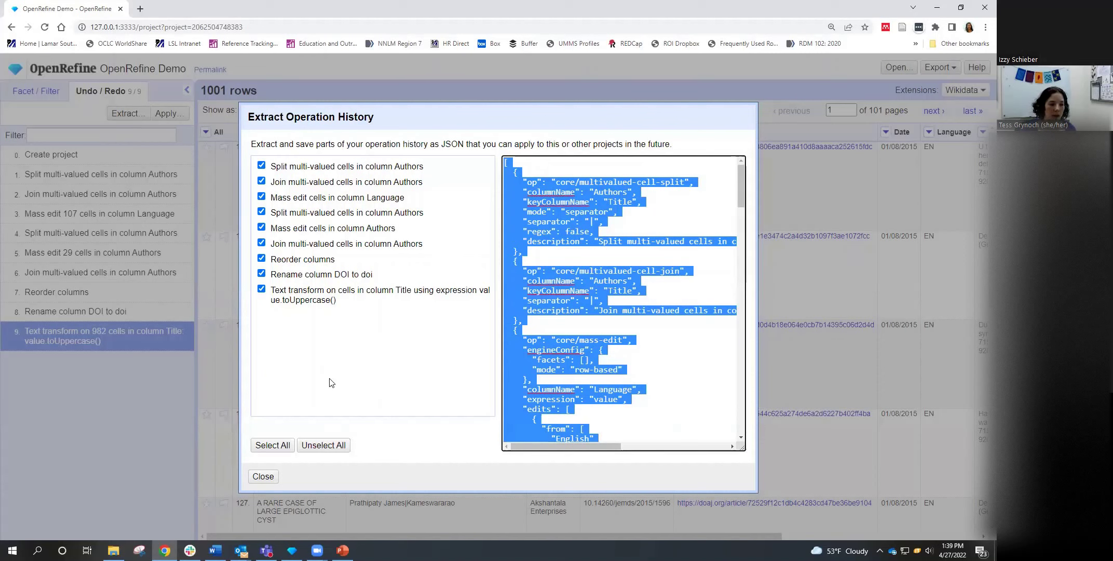
- Narrow the extracted history to only the uppercase Title step and open a blank Notepad document
left_click(323, 445)
left_click(261, 289)
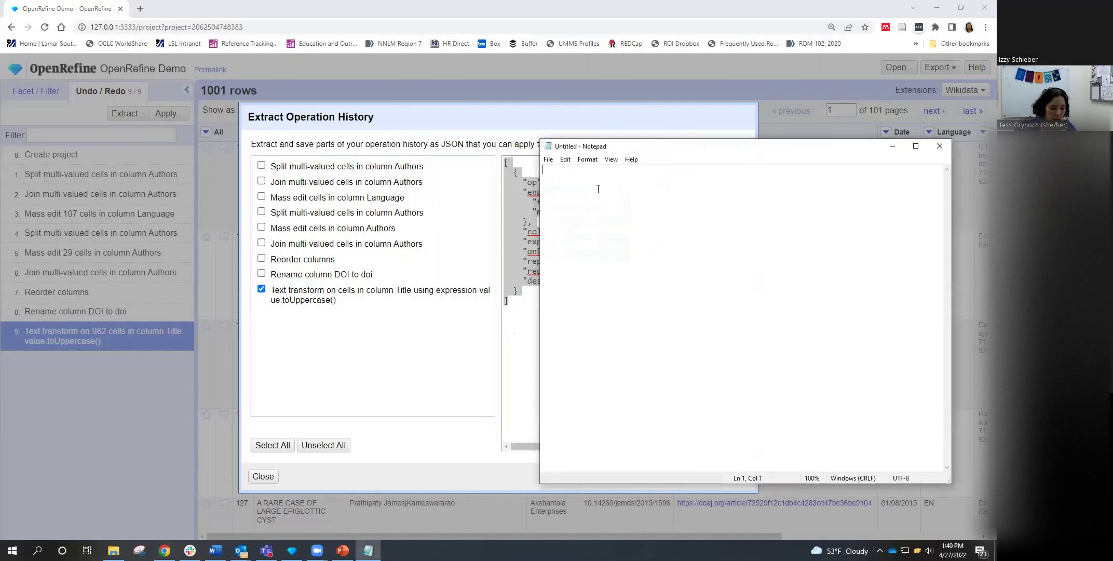
- Paste the uppercase JSON into Notepad, change columnName from Title to Publisher, and select it all
type("[   {     \"op\": \"core/text-transform\",     \"engineConfig\": {       \"facets\": [],       \"mode\": \"row-based\"     },     \"columnName\": \"Title\",     \"expression\": \"value.toUppercase()\",     \"onError\": \"keep-original\",     \"repeat\": false,     \"repeatCount\": 10,     \"description\": \"Text transform on cells in column Title using expression value.toUppercase()\"   } ]")
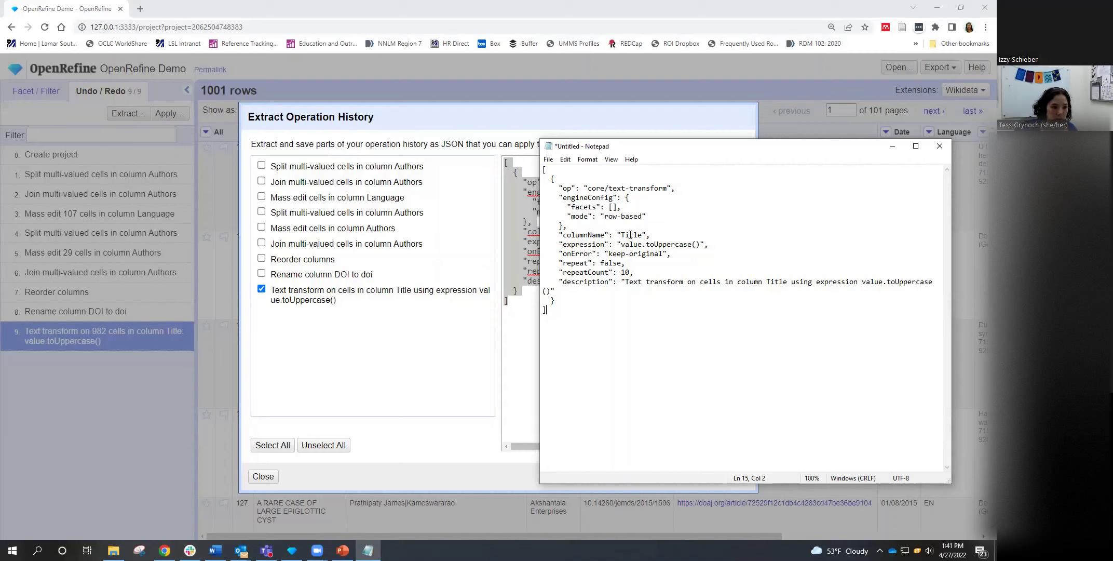
left_click(631, 235)
double_click(630, 234)
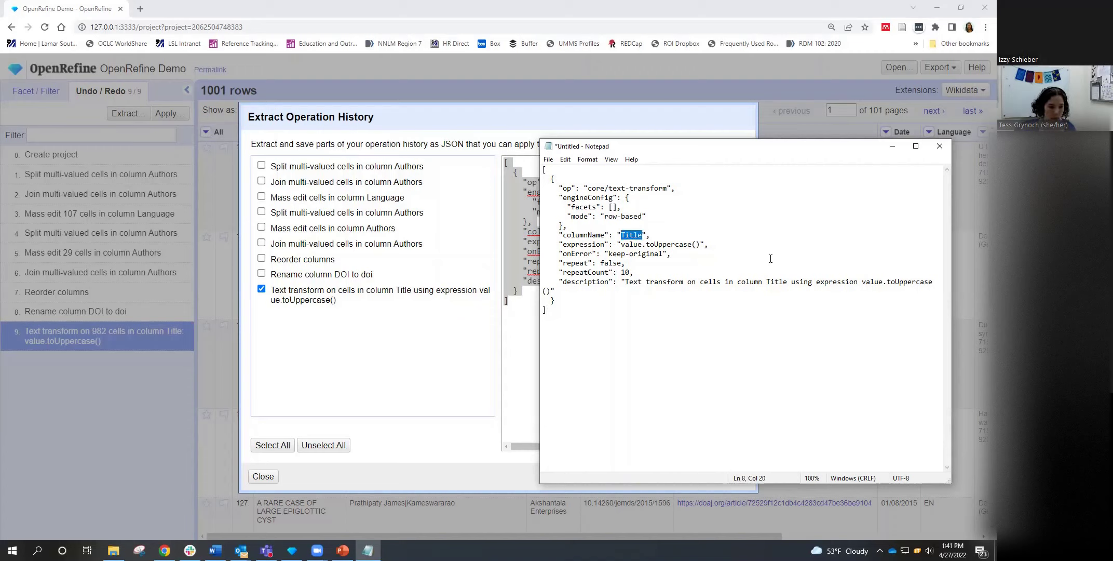
key("Delete")
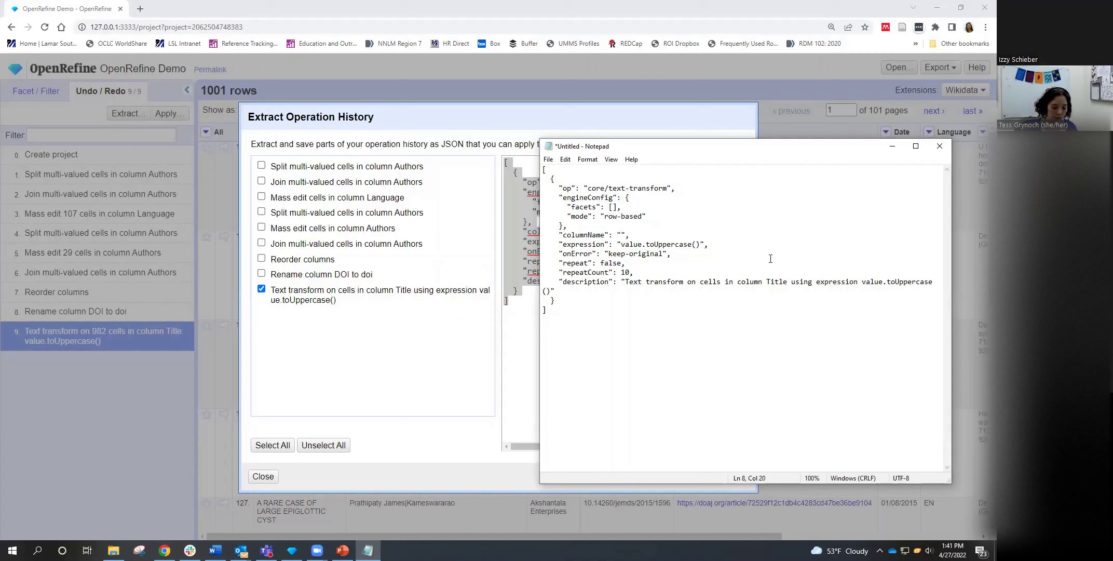
type("Pub")
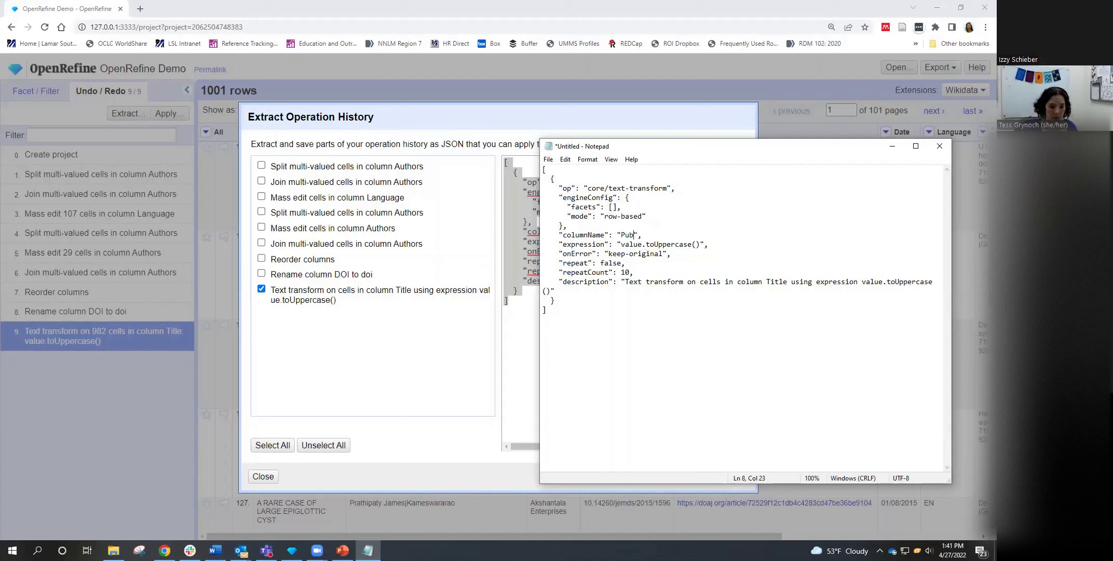
type("lisher")
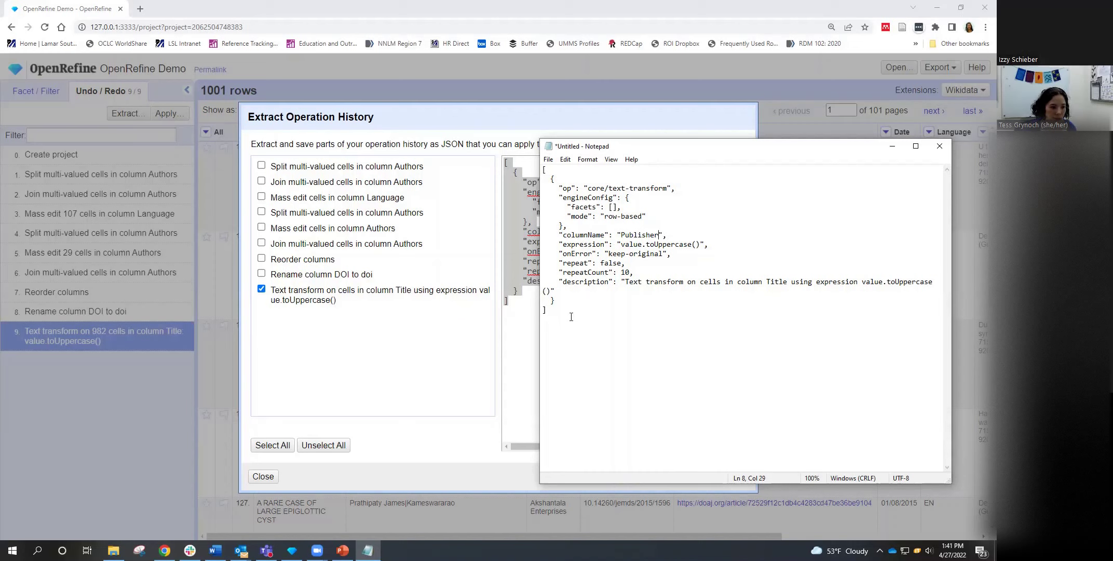
left_click_drag(555, 307, 543, 300)
key("ctrl+a")
key("ctrl+c")
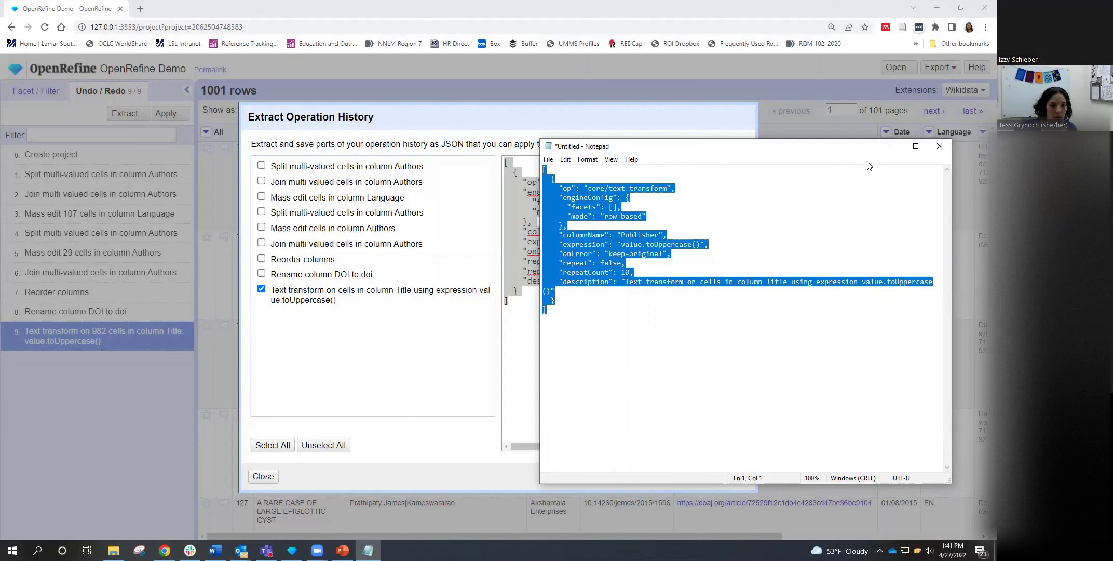
- Close the Extract dialog and paste the Publisher uppercase JSON into the Apply Operation History box
left_click(850, 136)
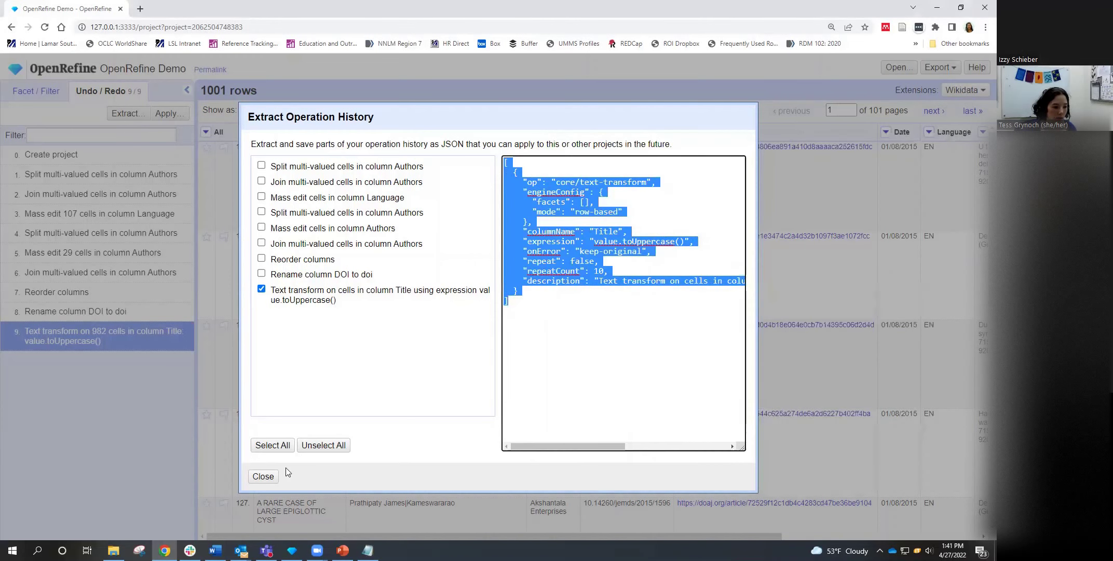
left_click(272, 479)
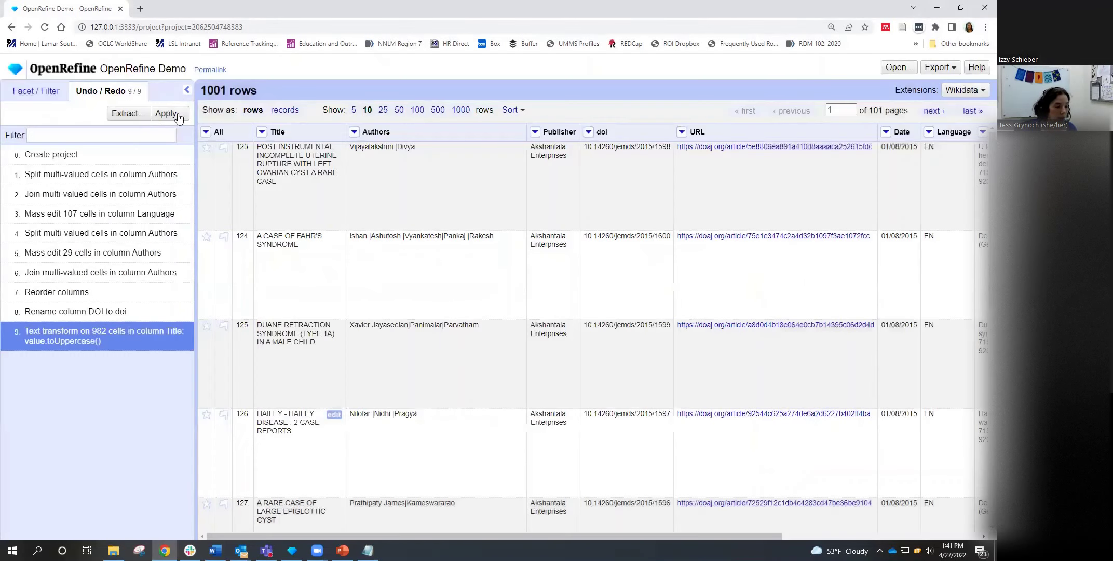
left_click(178, 115)
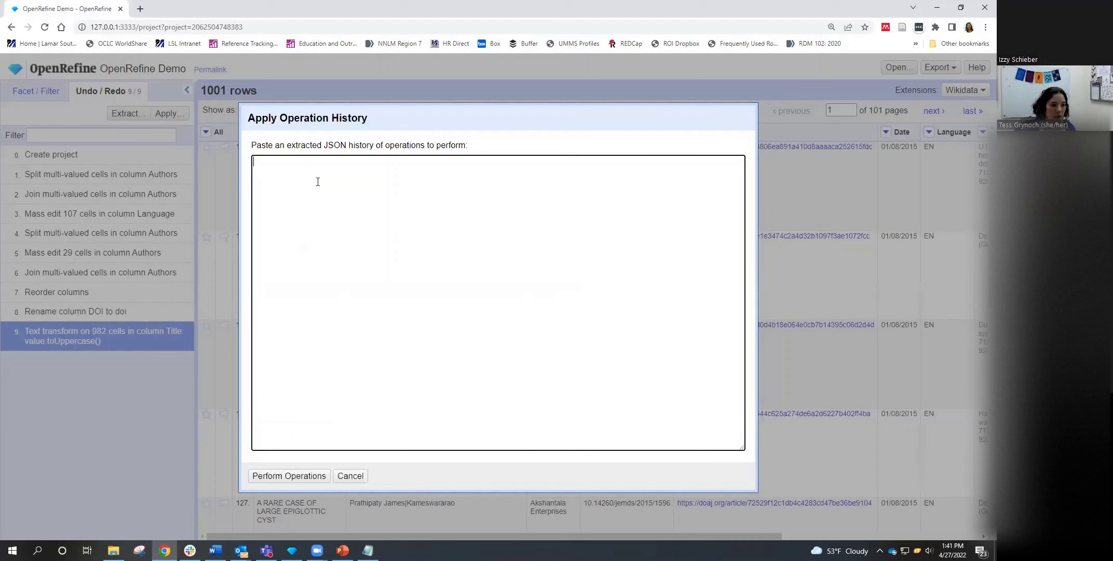
key("ctrl+v")
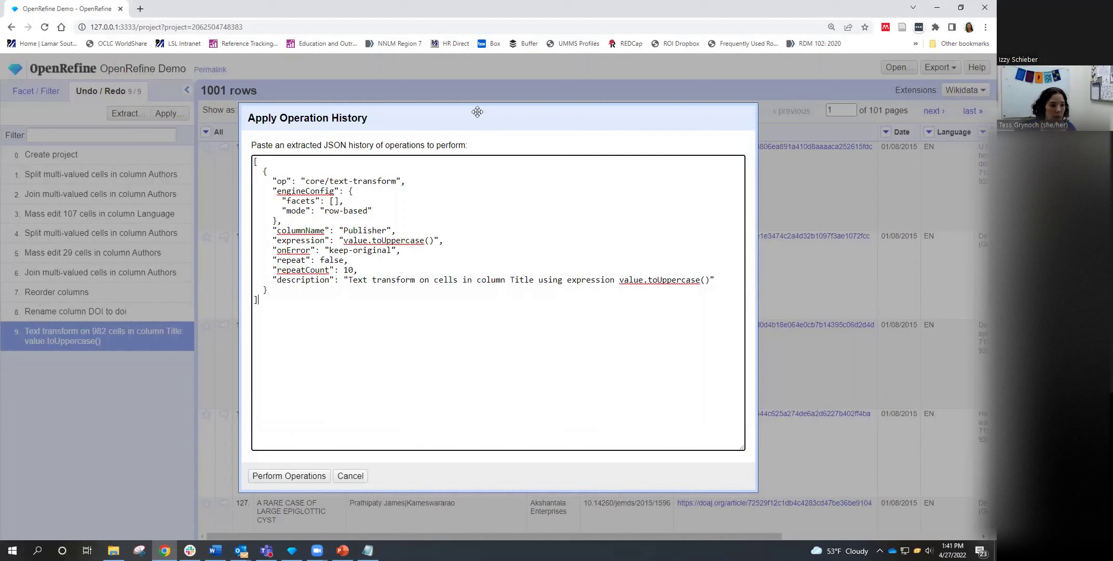
left_click_drag(477, 112, 491, 206)
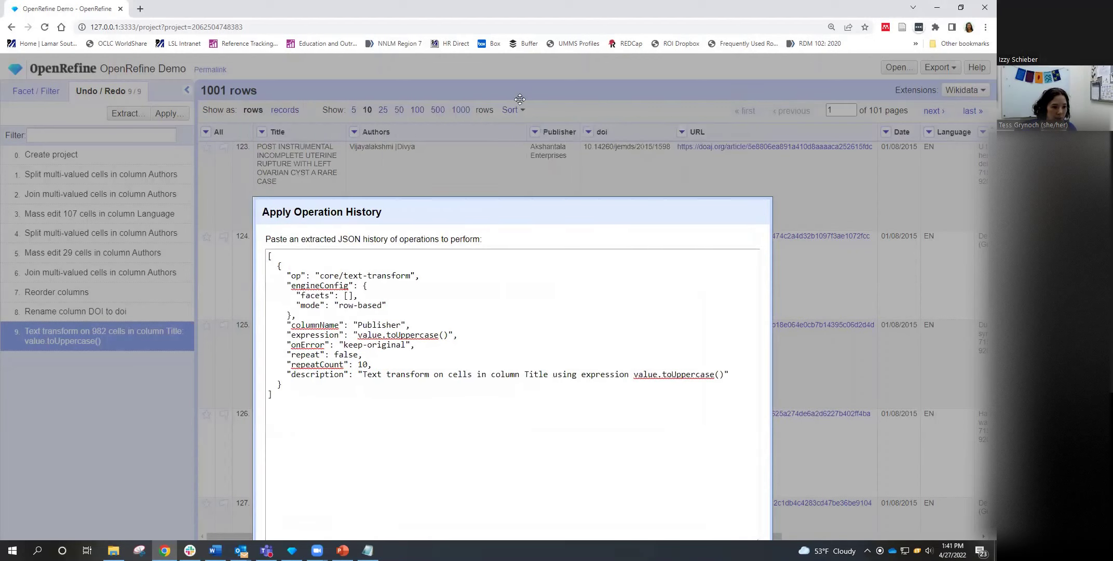
mouse_move(520, 99)
left_mouse_down()
mouse_move(512, 77)
mouse_move(528, 108)
left_mouse_up()
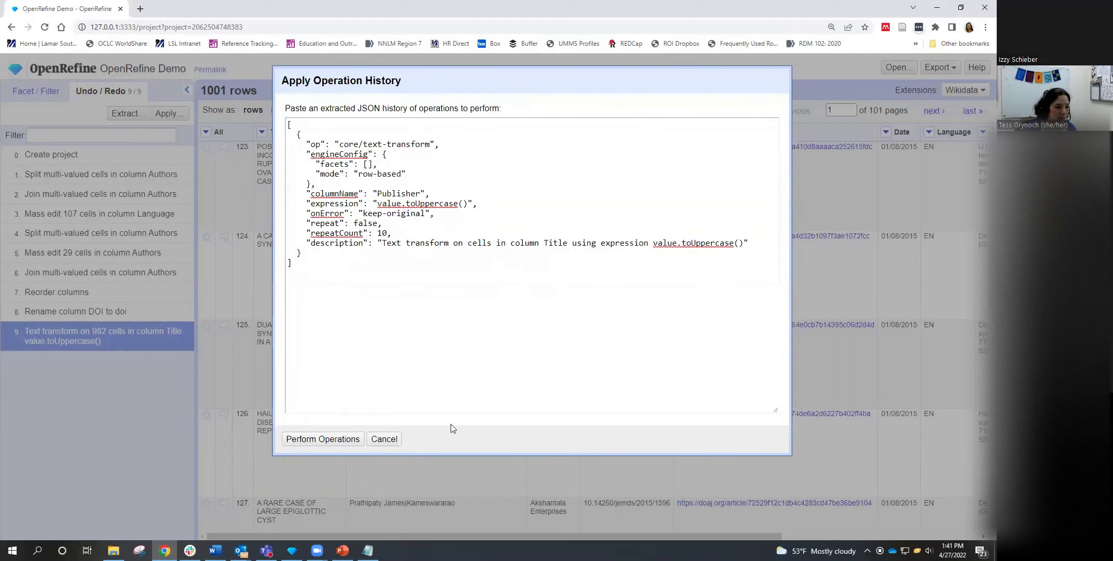
- Perform the pasted operation, uppercasing 905 Publisher cells as history step 10
left_click(333, 440)
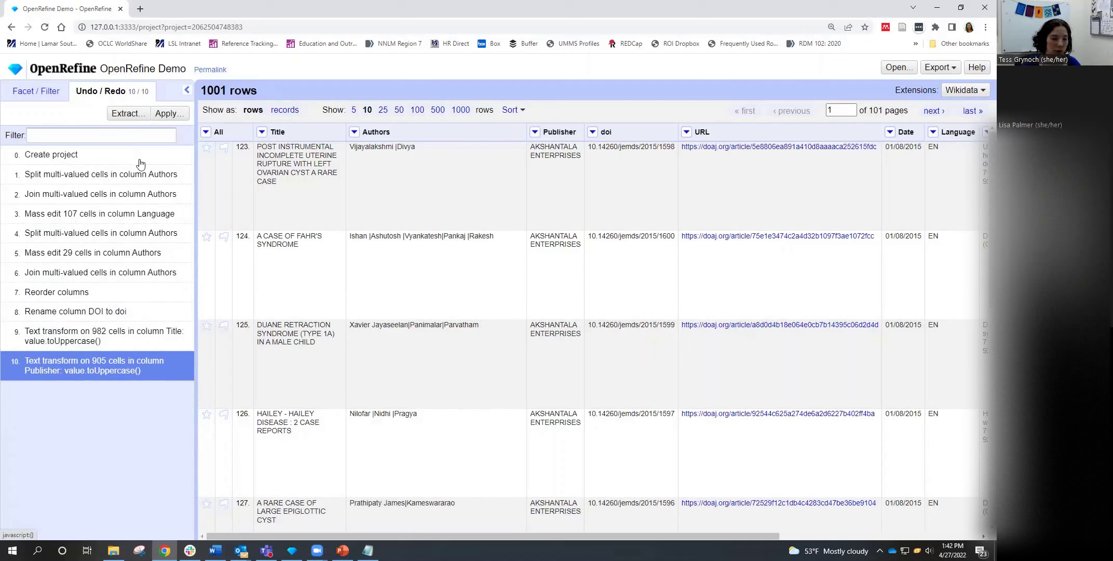
- Extract the operation history without the Reorder columns step and copy its JSON
left_click(129, 114)
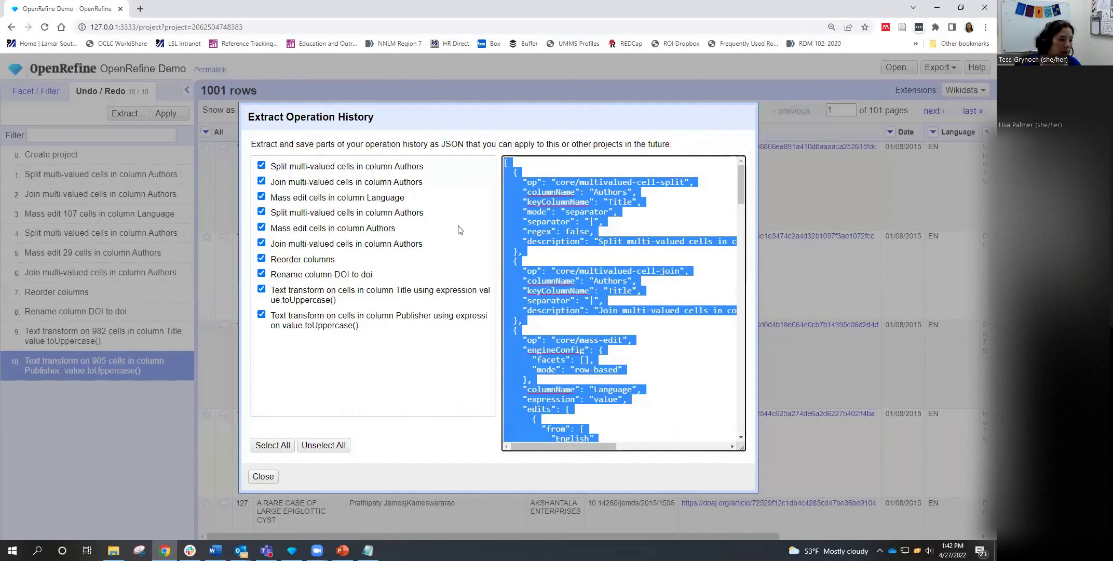
left_click(262, 259)
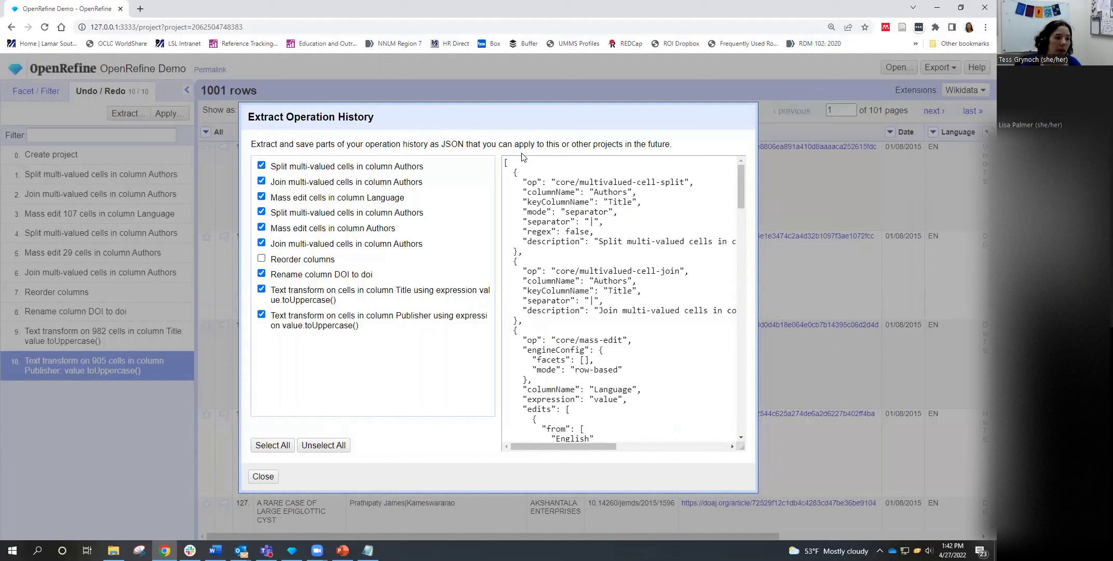
left_click(504, 161)
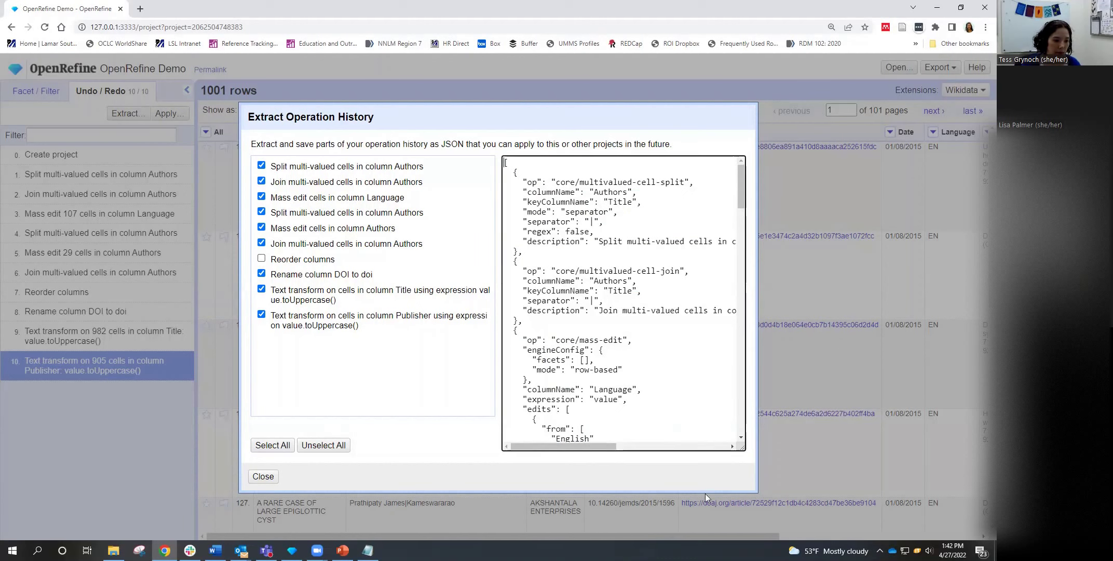
left_click_drag(705, 493, 698, 434)
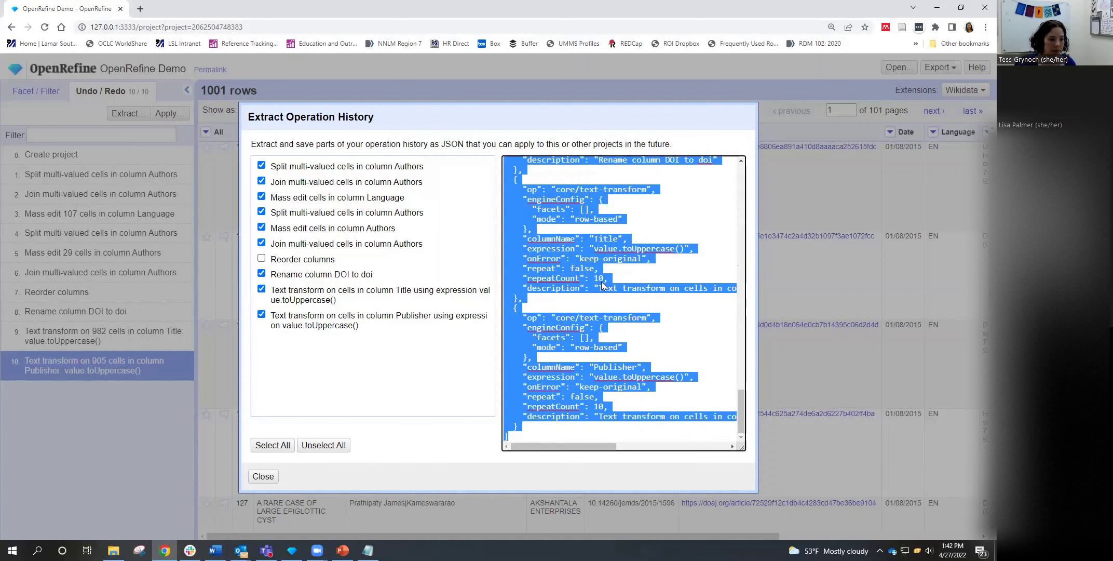
right_click(556, 240)
left_click(390, 423)
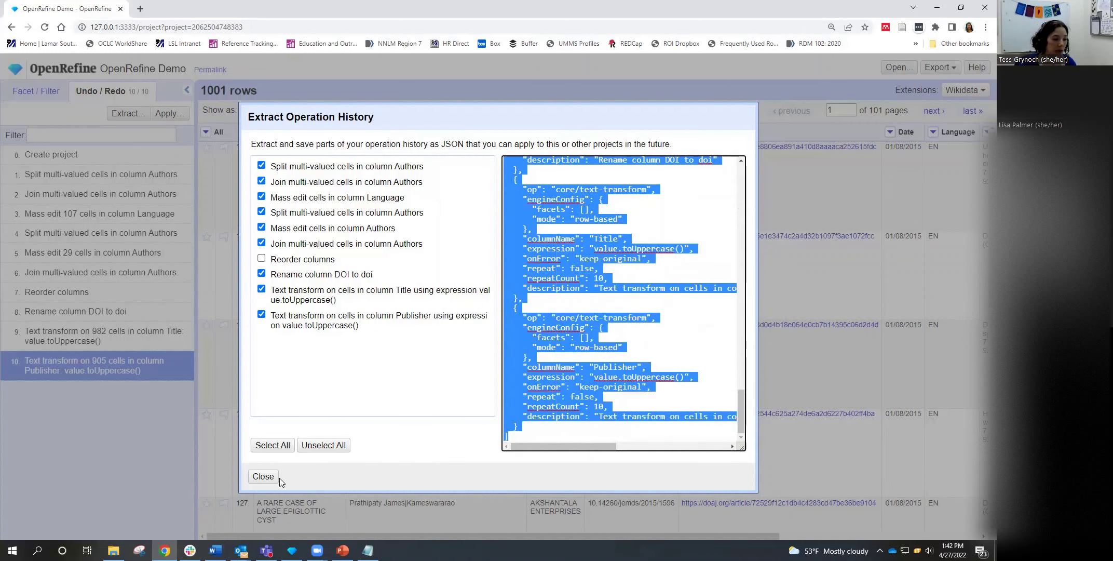
left_click(263, 476)
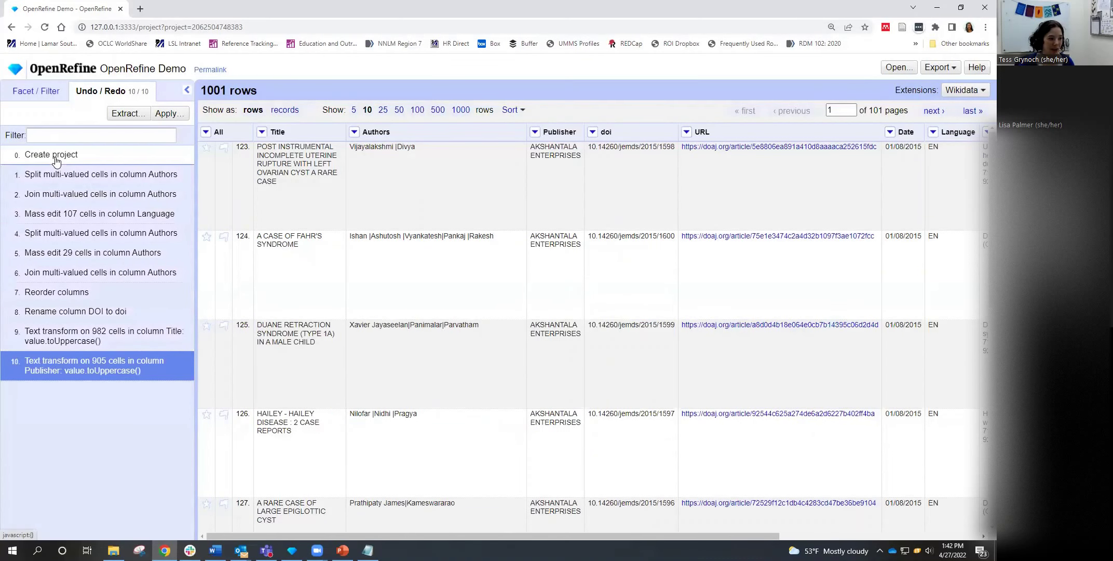
- Revert to the original data, then apply and perform the copied JSON history
left_click(56, 160)
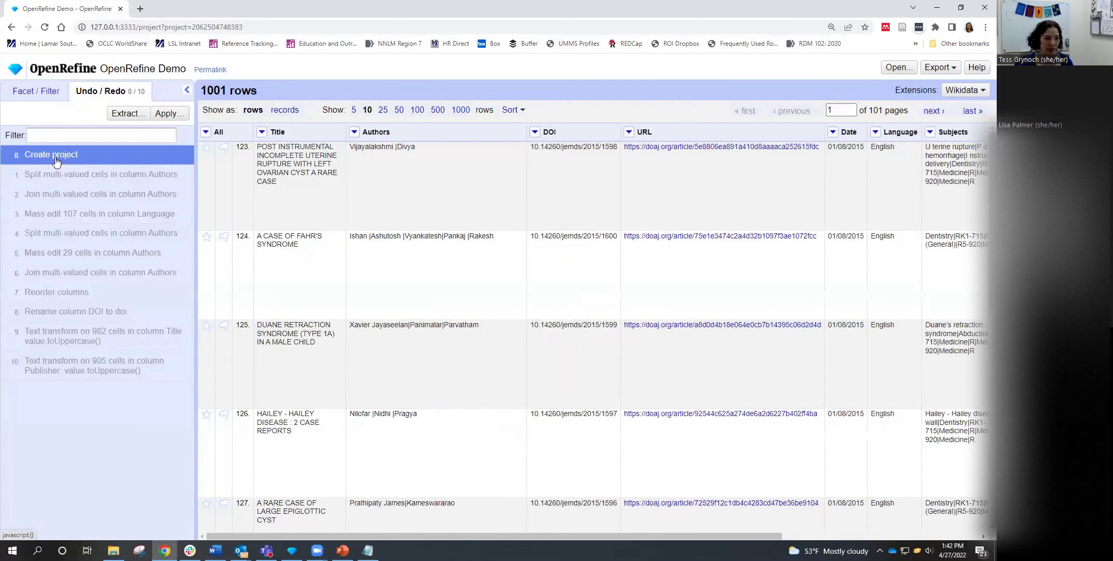
left_click(165, 115)
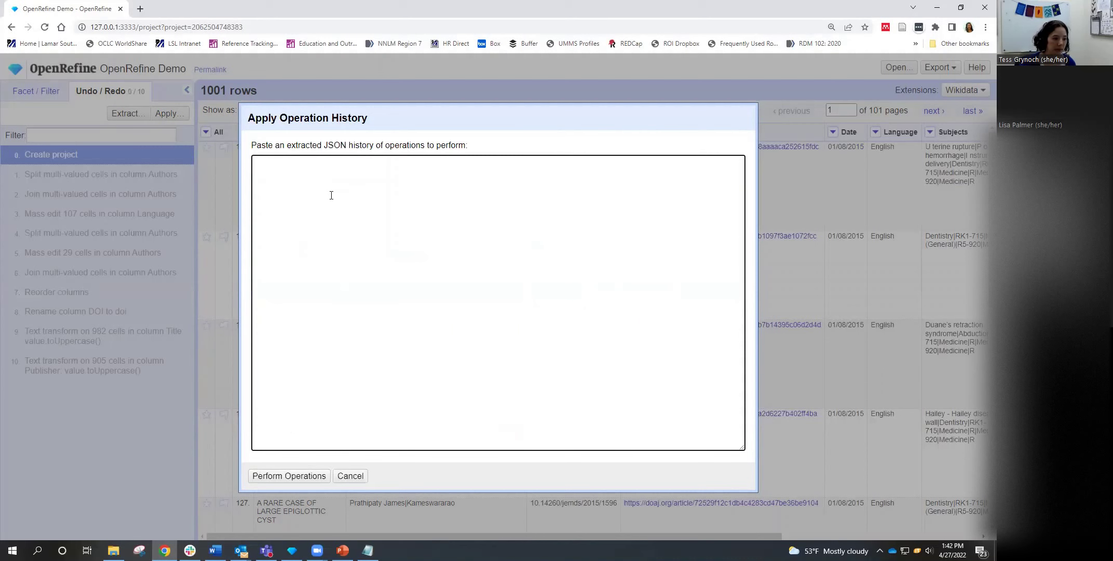
key("ctrl+v")
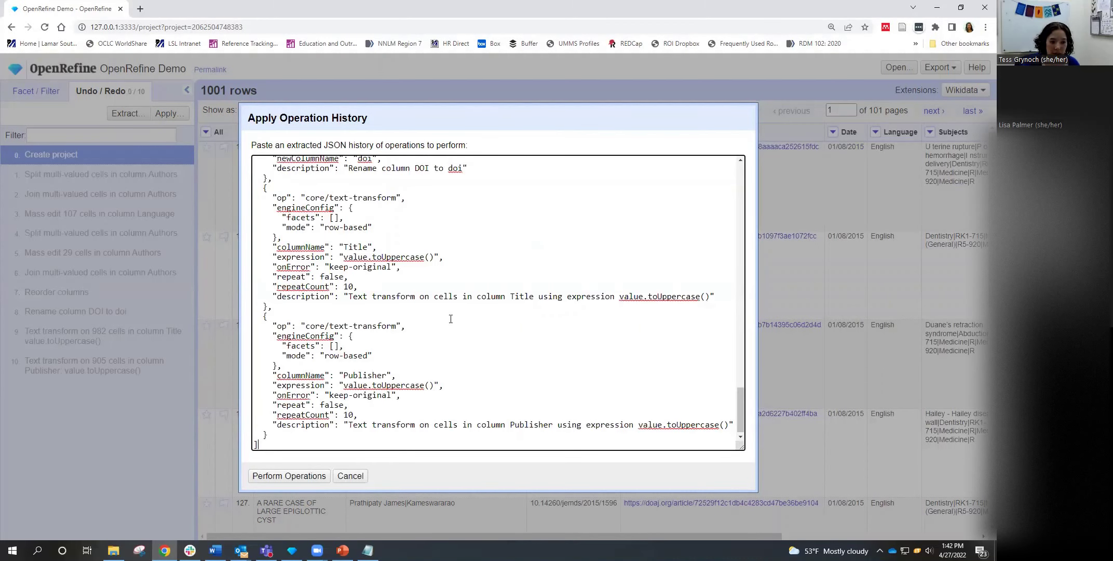
left_click(317, 477)
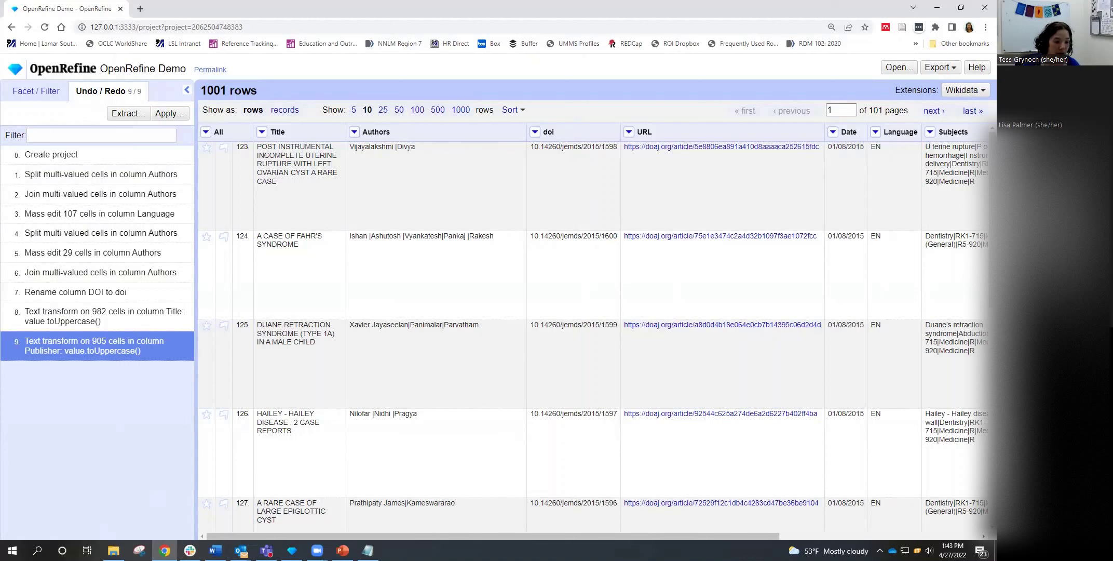
scroll(741, 535, "right", 5)
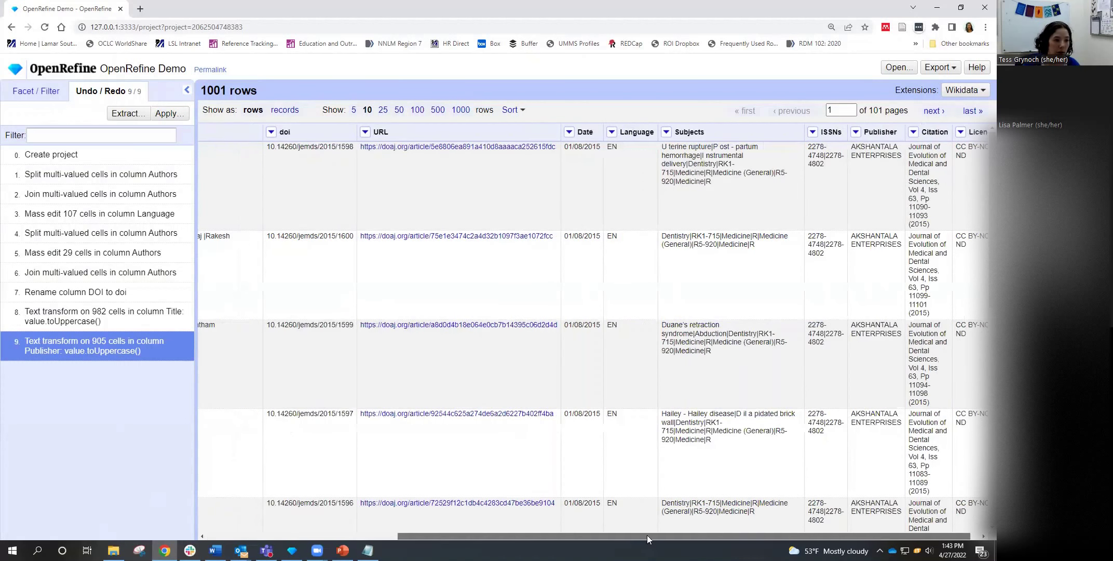
scroll(741, 535, "left", 5)
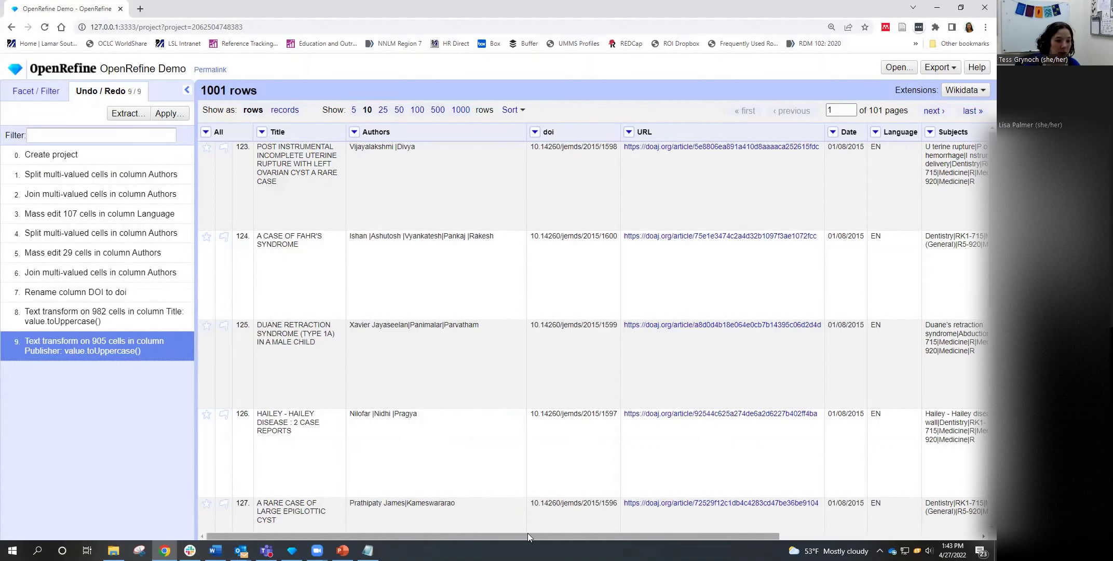
scroll(642, 526, "right", 2)
scroll(874, 252, "right", 5)
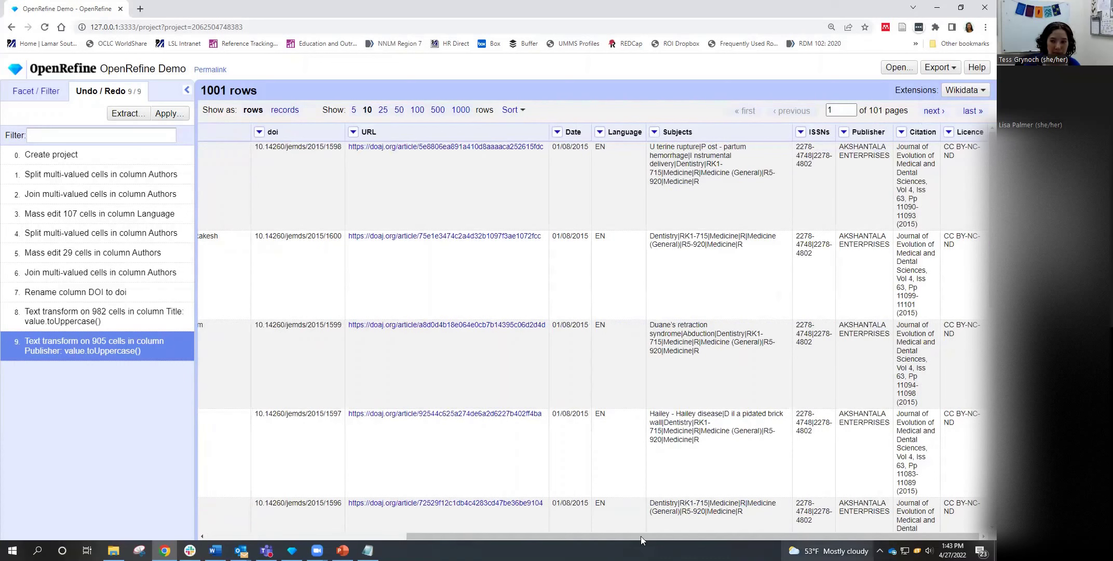
scroll(641, 536, "left", 4)
scroll(729, 525, "left", 2)
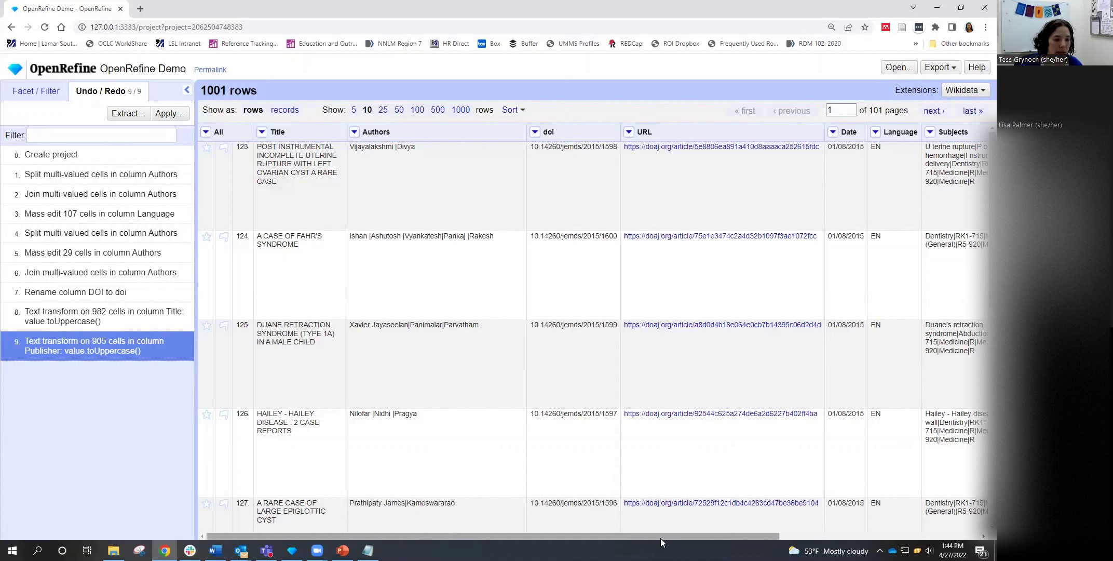
scroll(660, 538, "right", 1)
left_click_drag(660, 536, 852, 536)
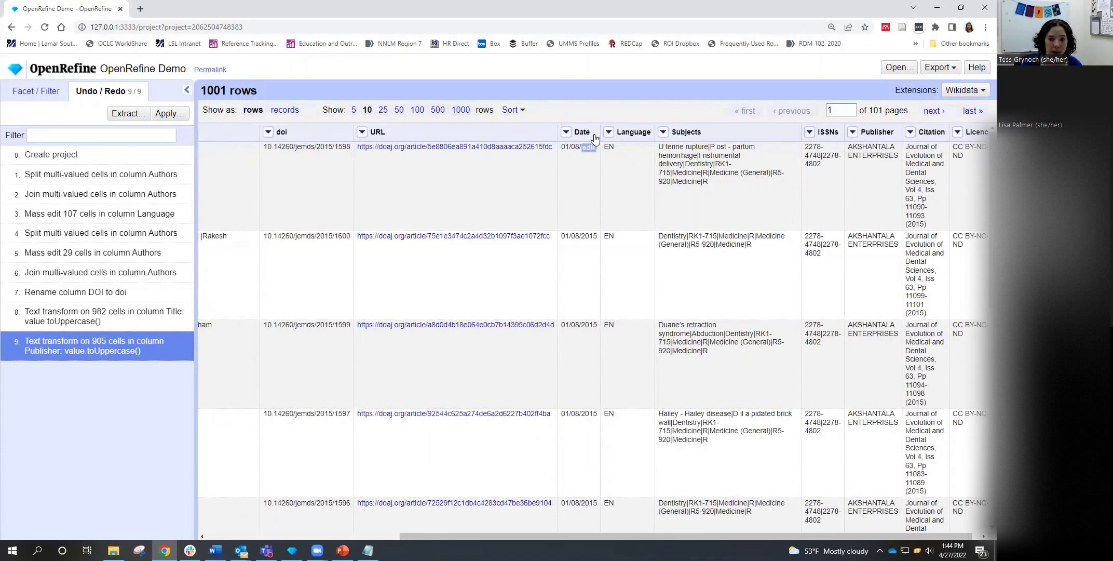
- Transform the Date column with value.toDate("dd/MM/yyyy") across all 1001 cells
left_click(566, 133)
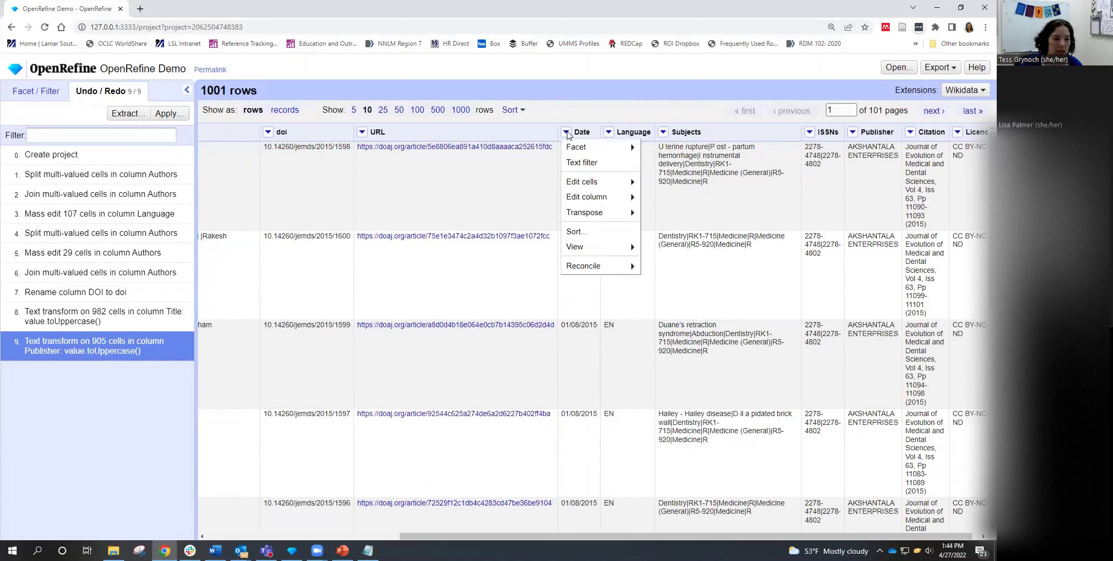
mouse_move(590, 186)
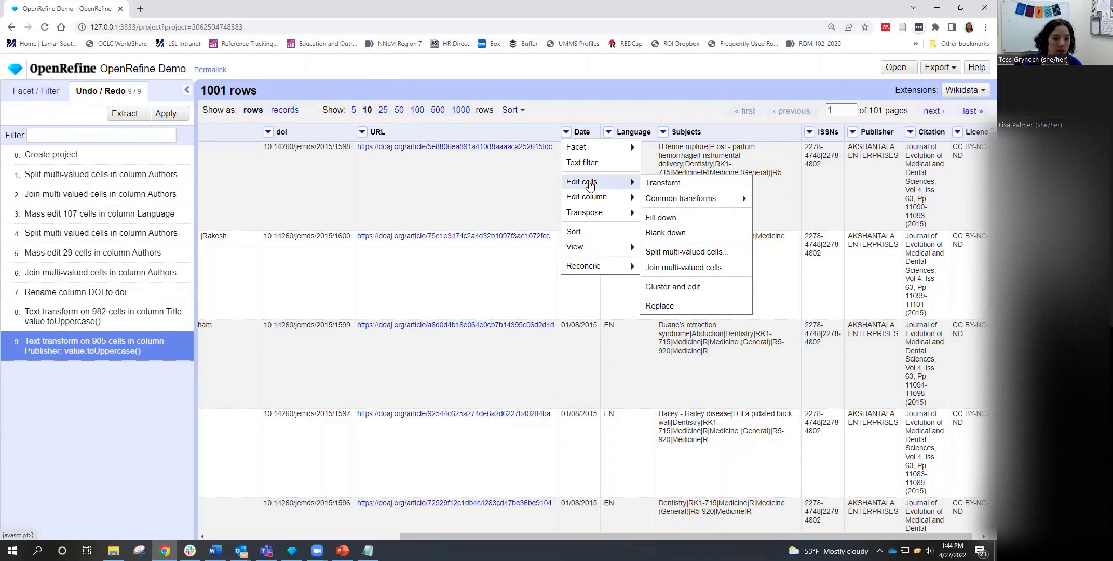
left_click(674, 185)
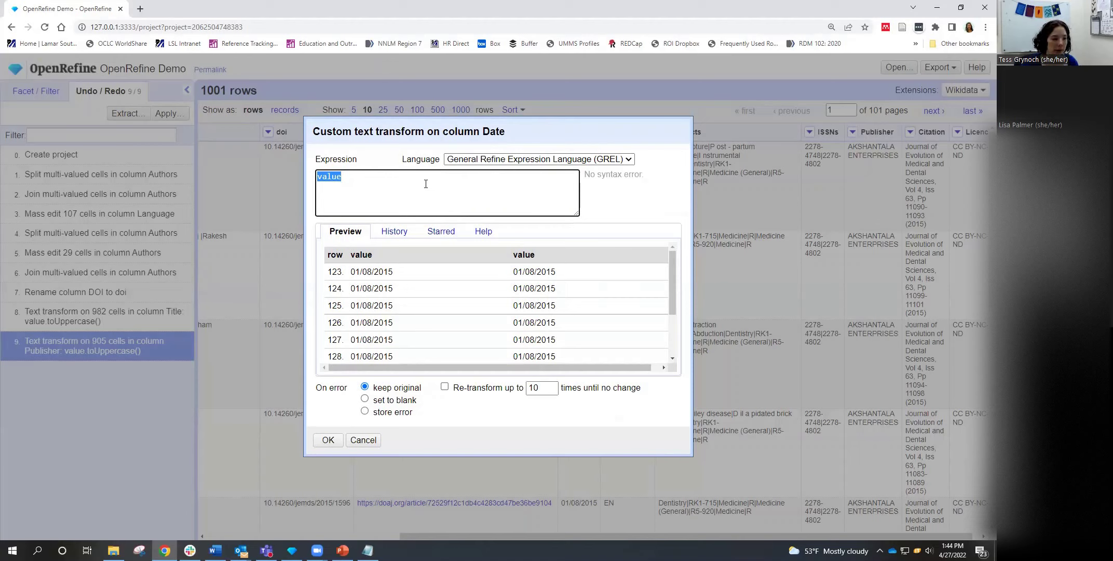
left_click(390, 177)
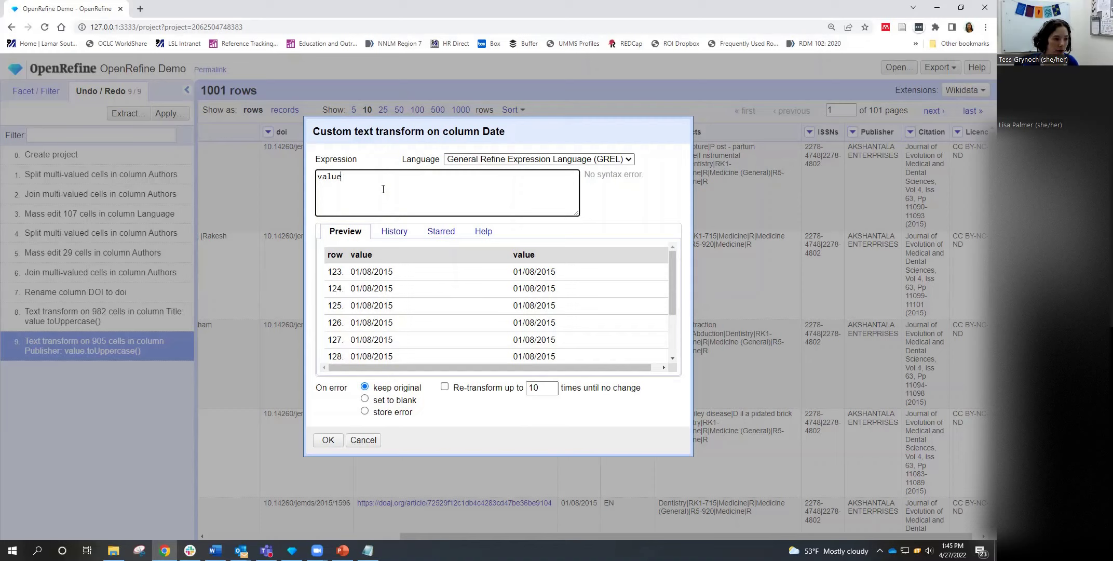
type(".t")
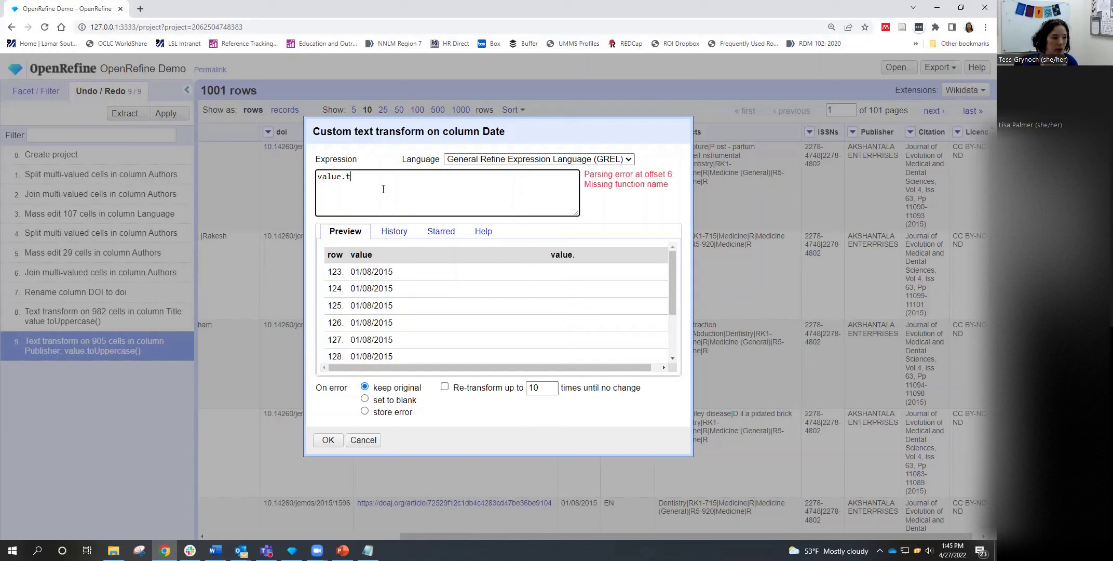
type("oDate")
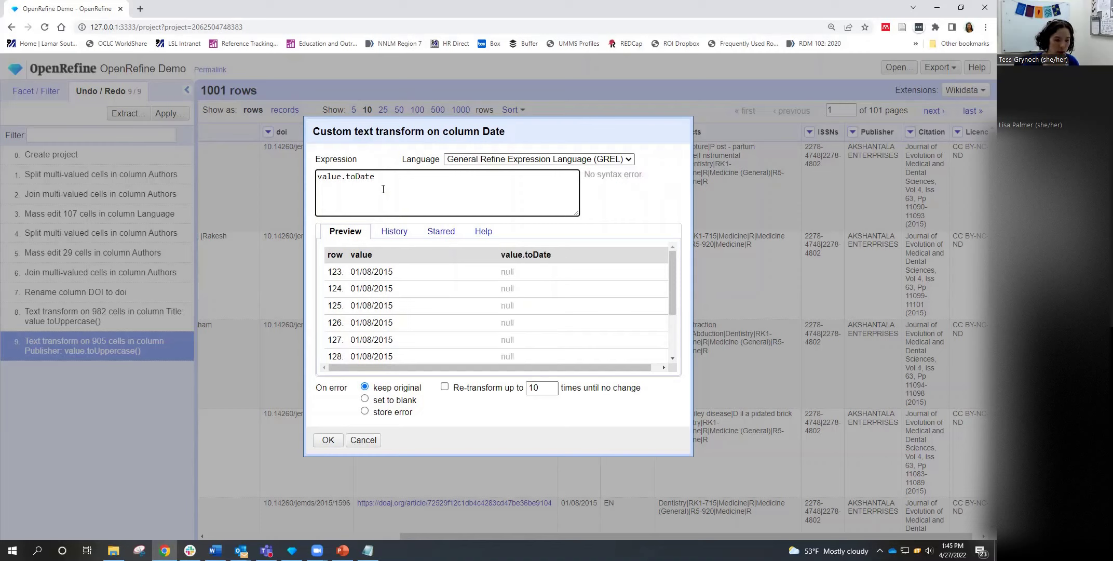
type("(")
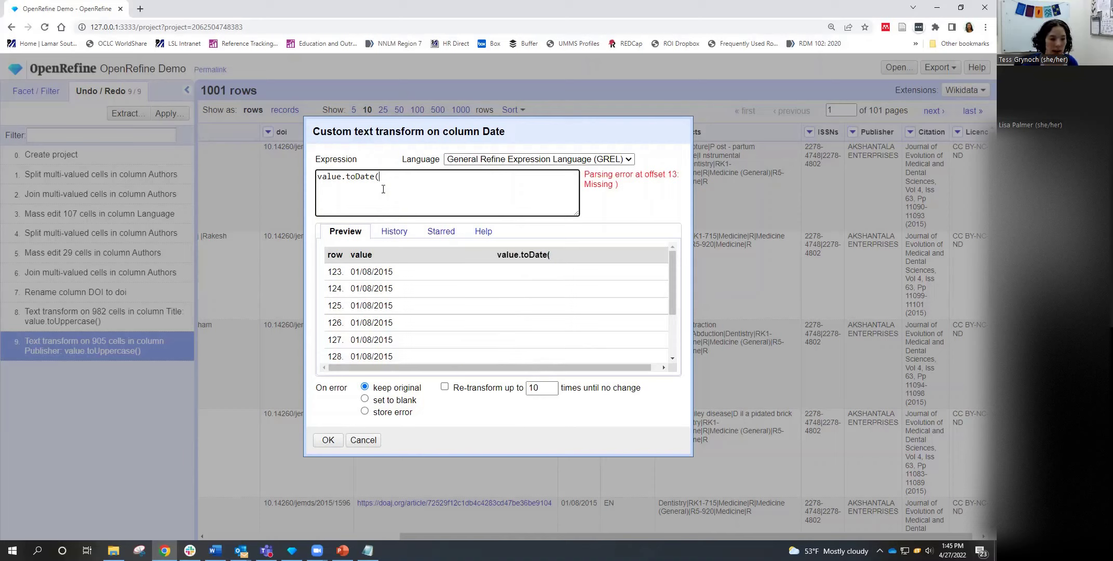
type("\"")
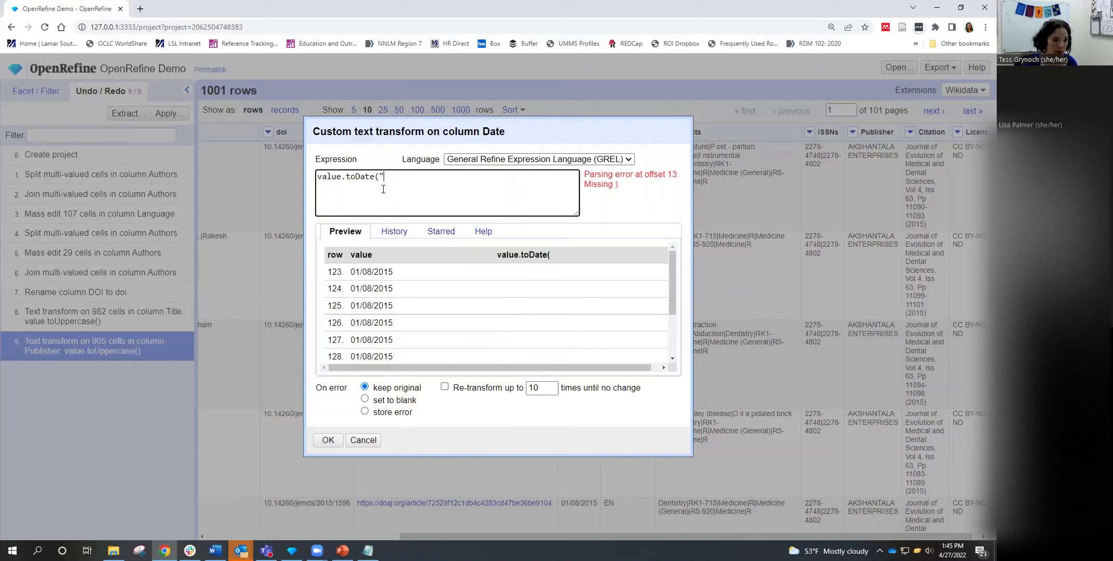
type("dd")
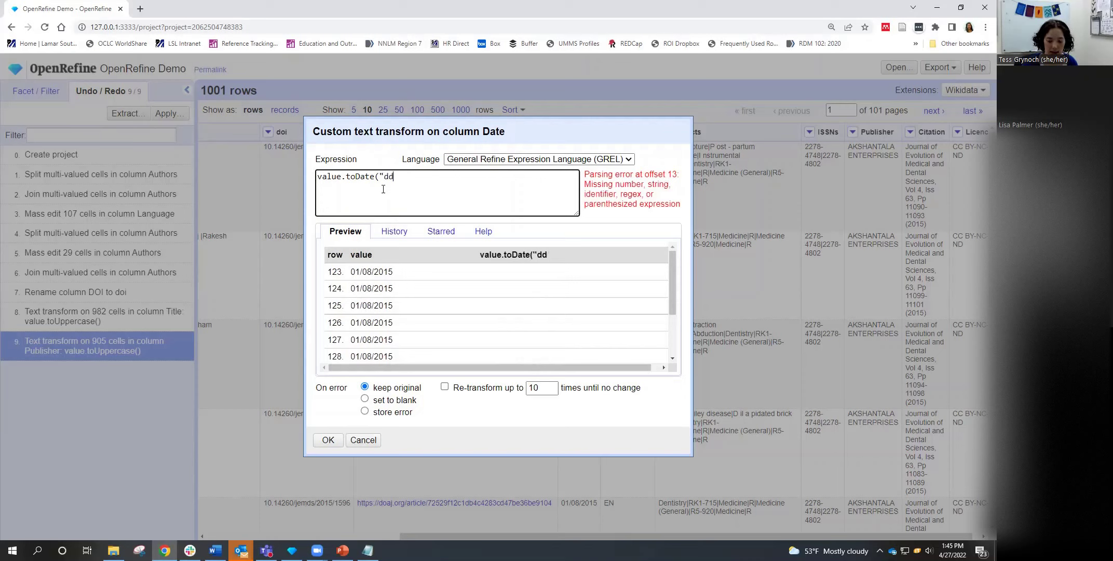
type("/")
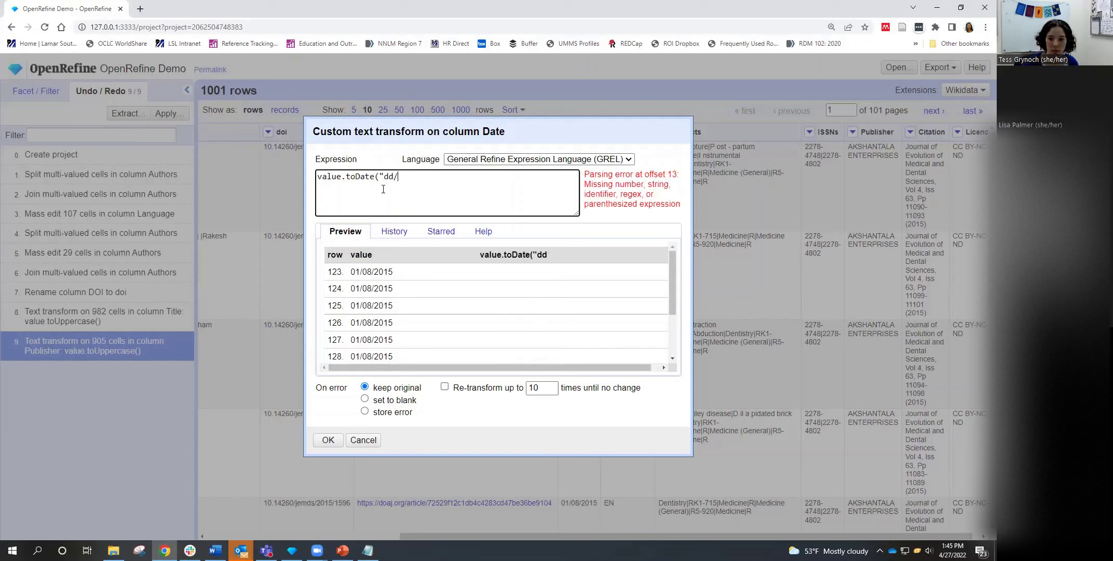
type("MM")
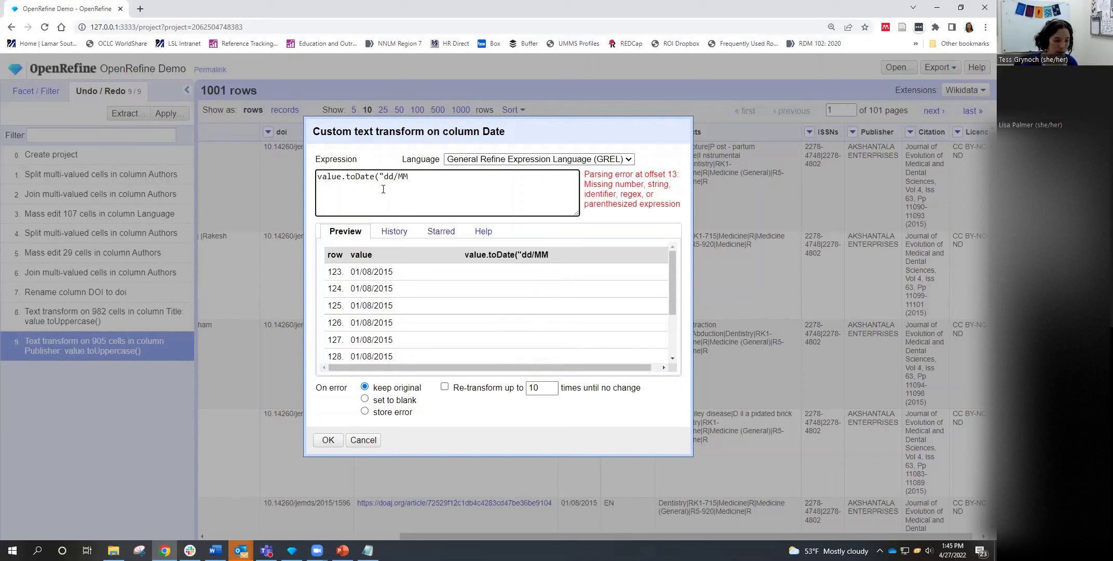
type("/yyyy")
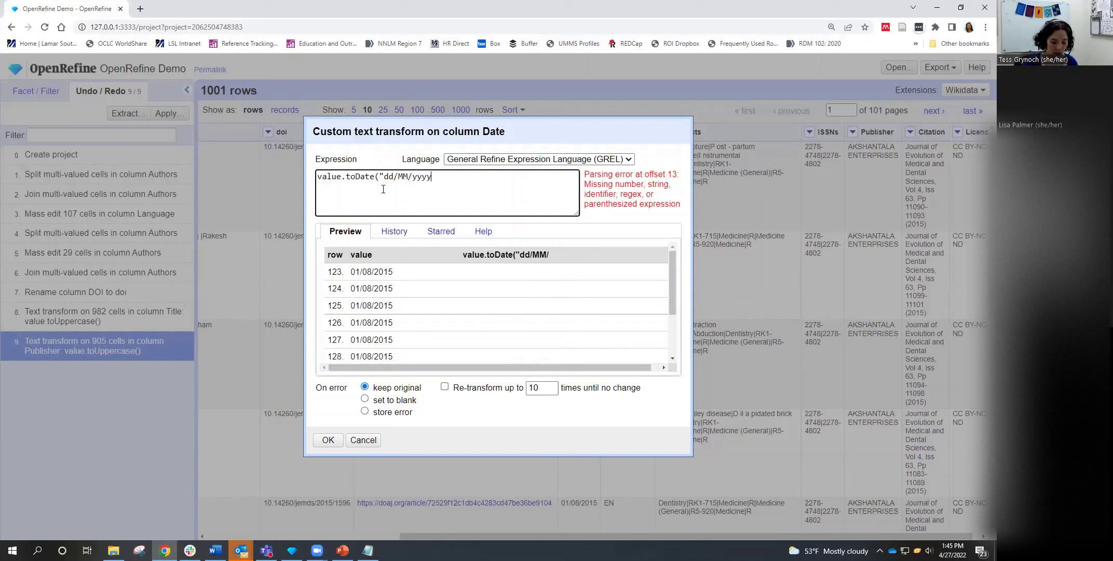
type("\")")
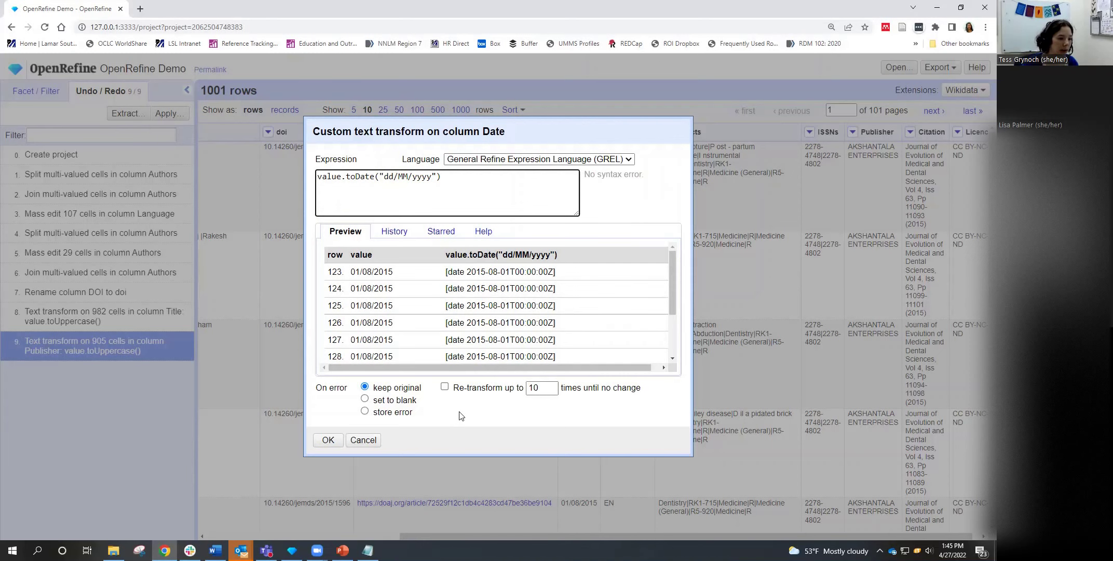
left_click(326, 441)
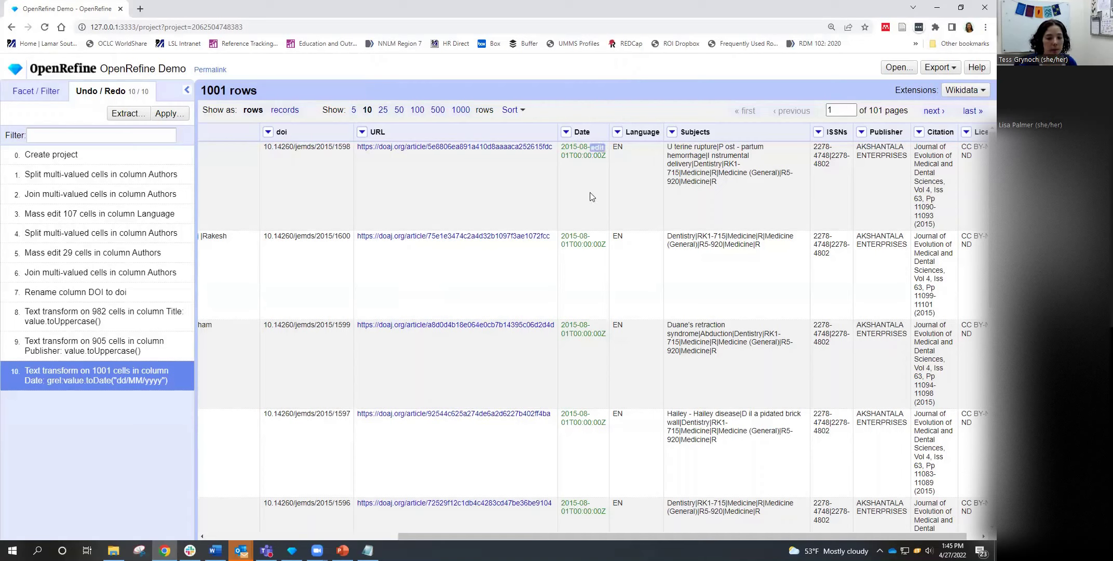
- Add a FormattedDate column based on Date using value.toString("dd MMMM yyyy")
left_click(566, 133)
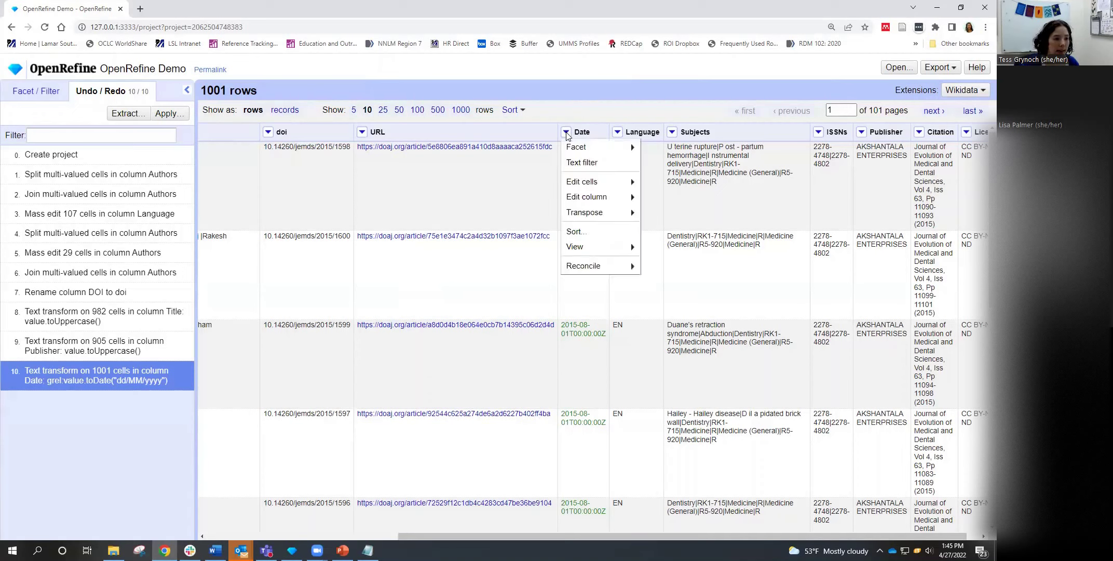
mouse_move(586, 203)
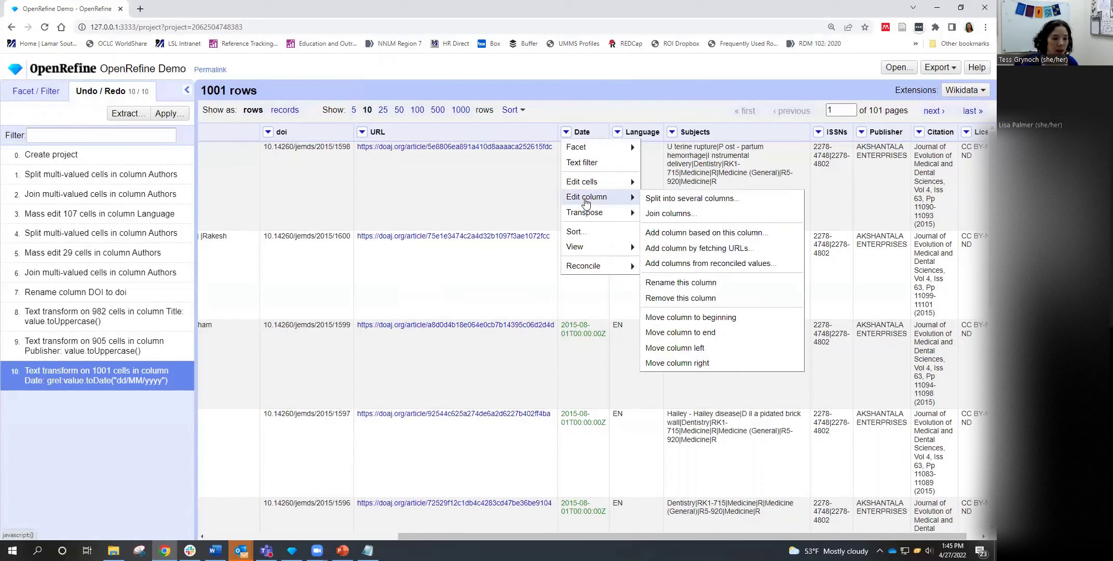
left_click(719, 237)
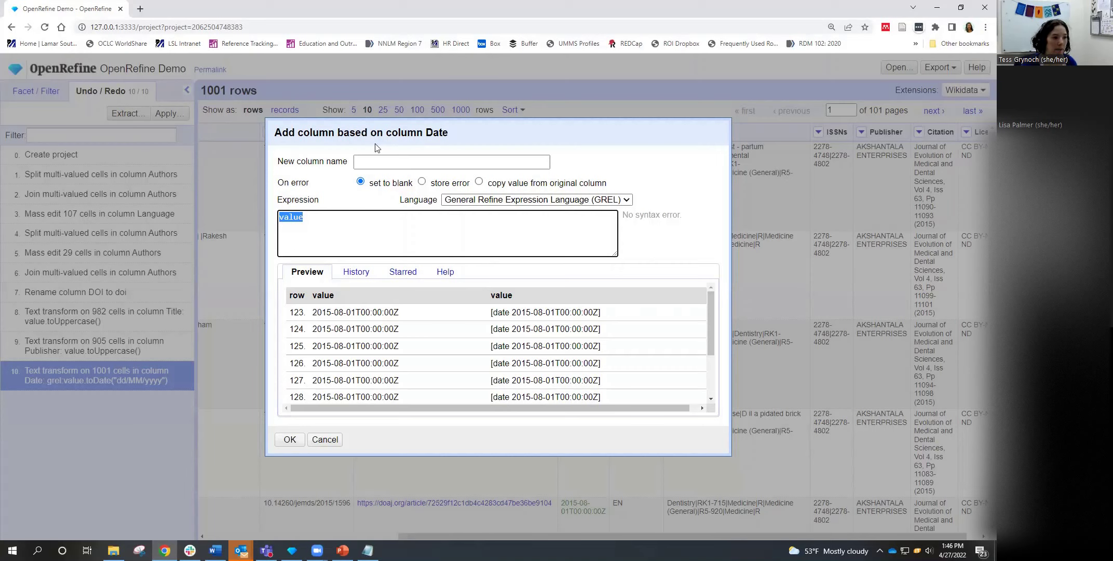
left_click(379, 158)
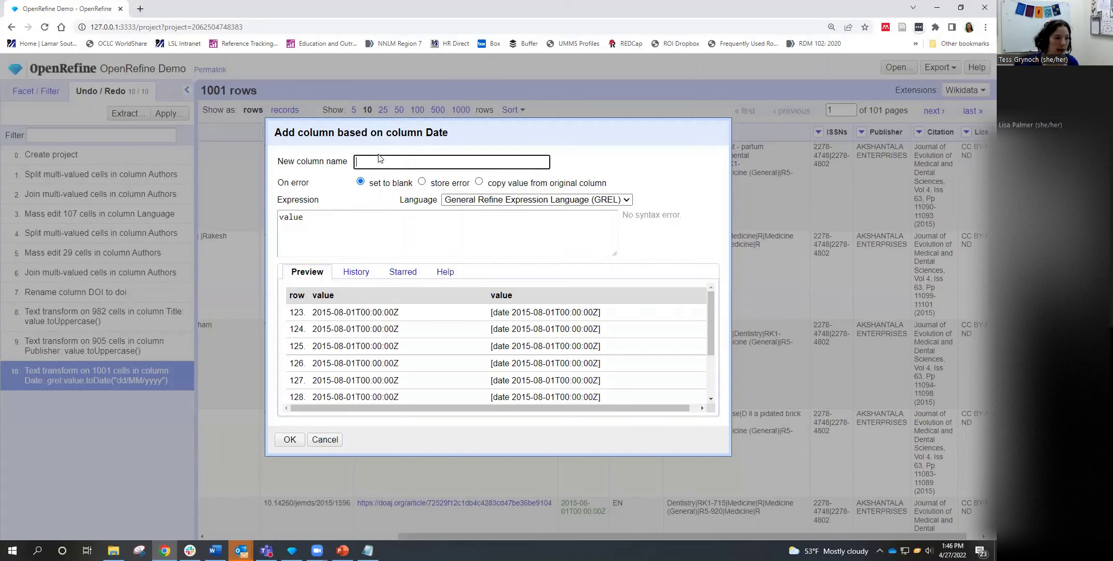
type("FormattedDate")
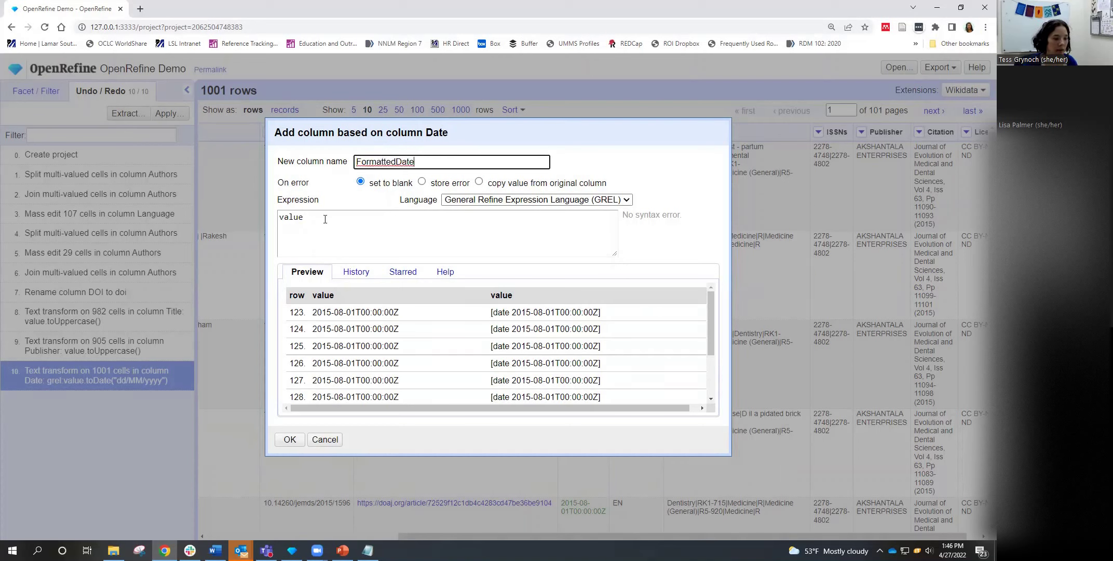
left_click(363, 217)
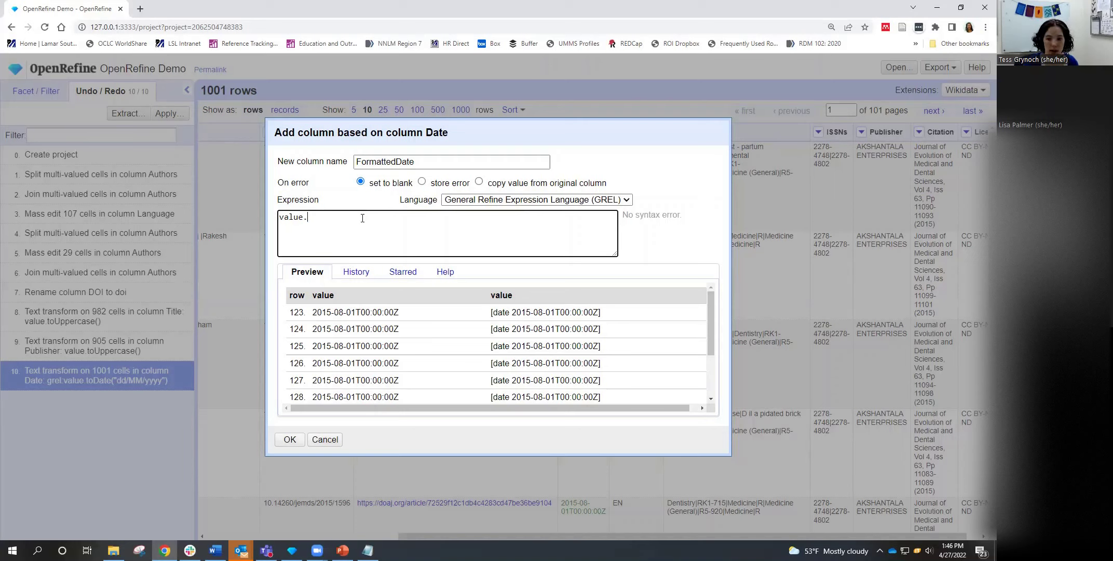
type("toSting")
key("BackSpace")
key("BackSpace")
key("BackSpace")
type("ring(\"")
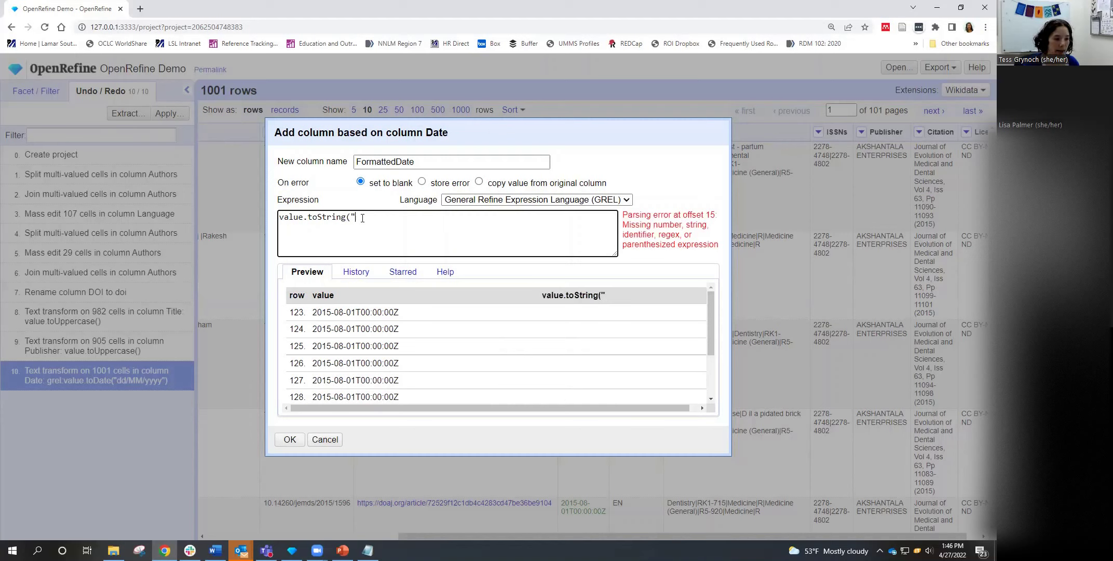
type("dd MMMM")
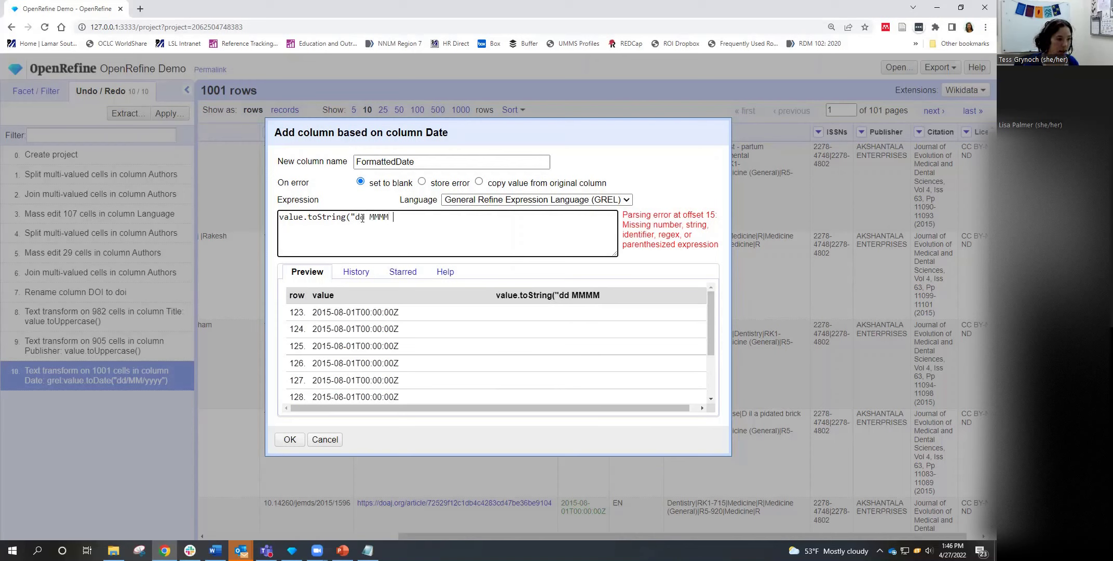
type(" yyyy\")")
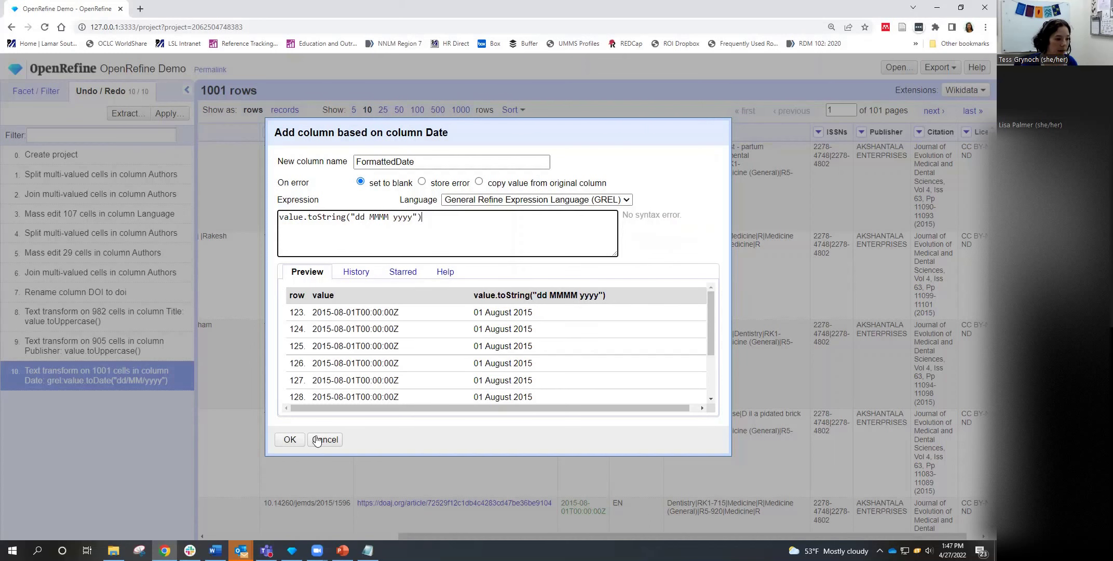
left_click(295, 440)
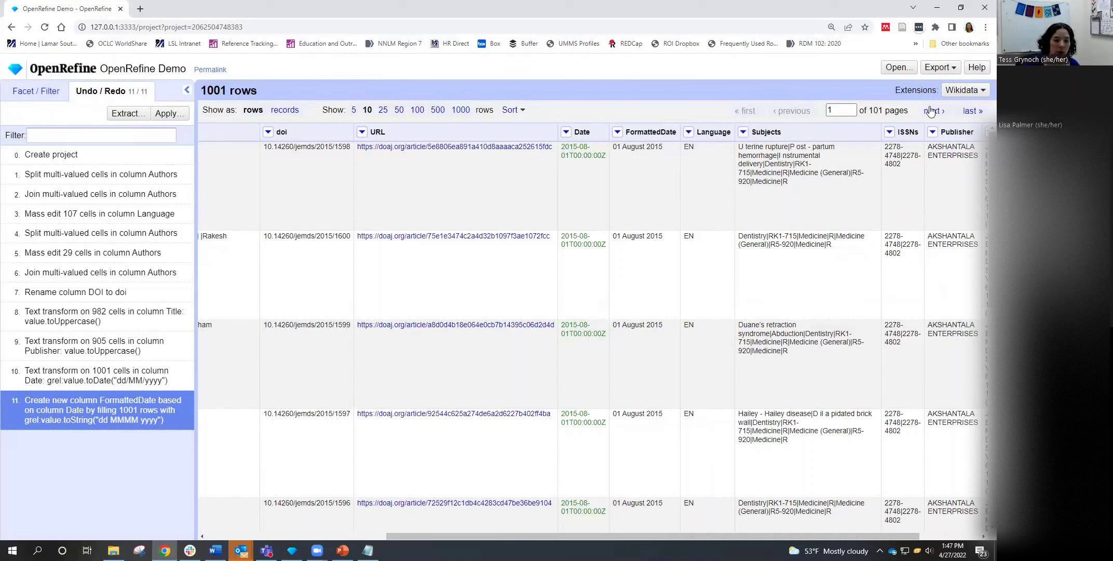
- Export the project as the comma-separated file OpenRefine-Demo.csv
left_click(947, 71)
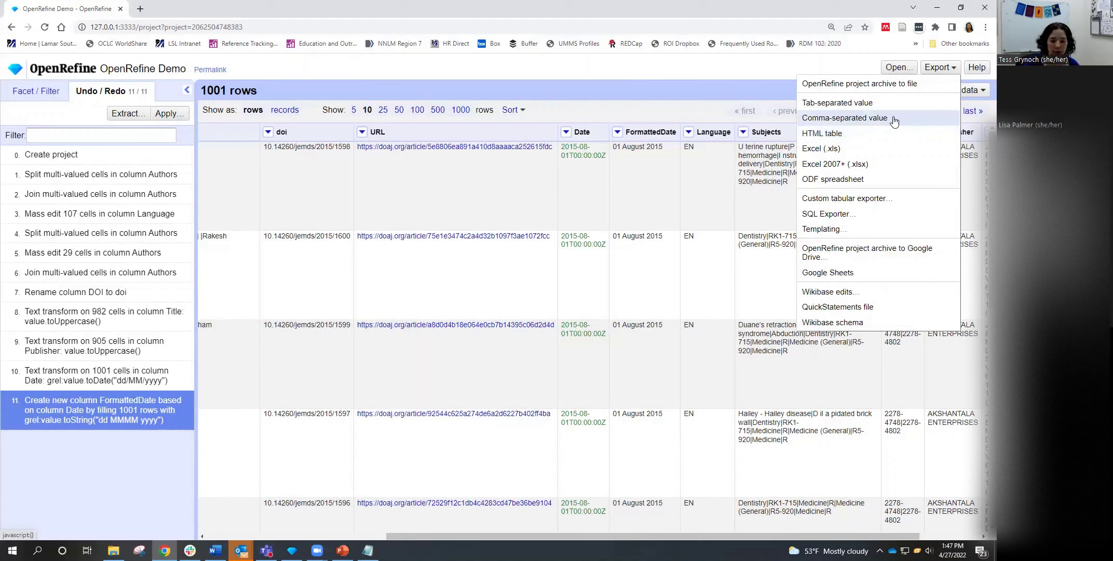
left_click(894, 118)
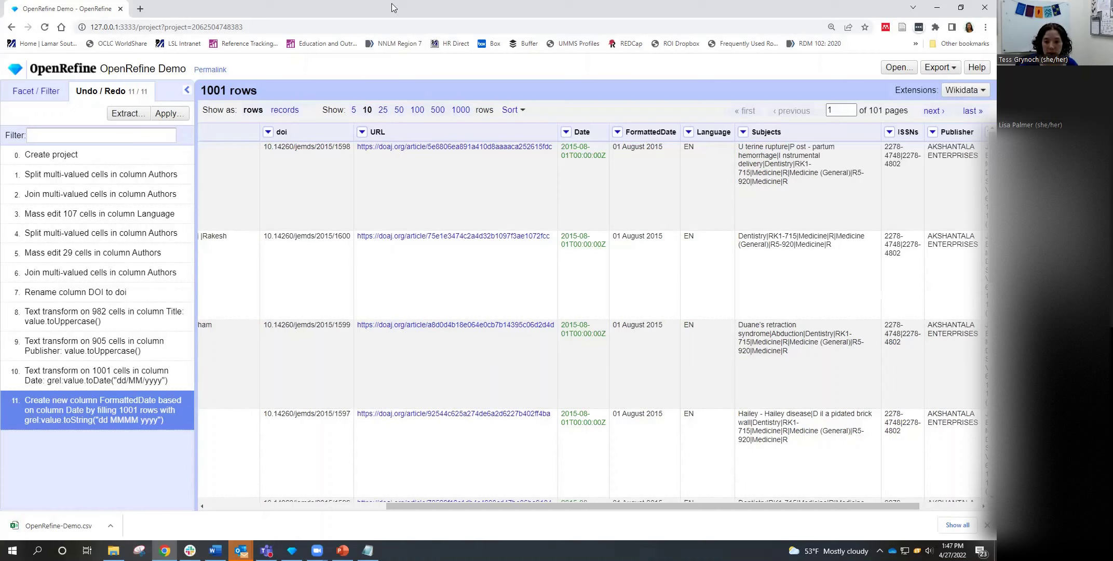
- Close the browser, stop the OpenRefine server with Ctrl+C in its console, and return to PowerPoint
left_click(983, 7)
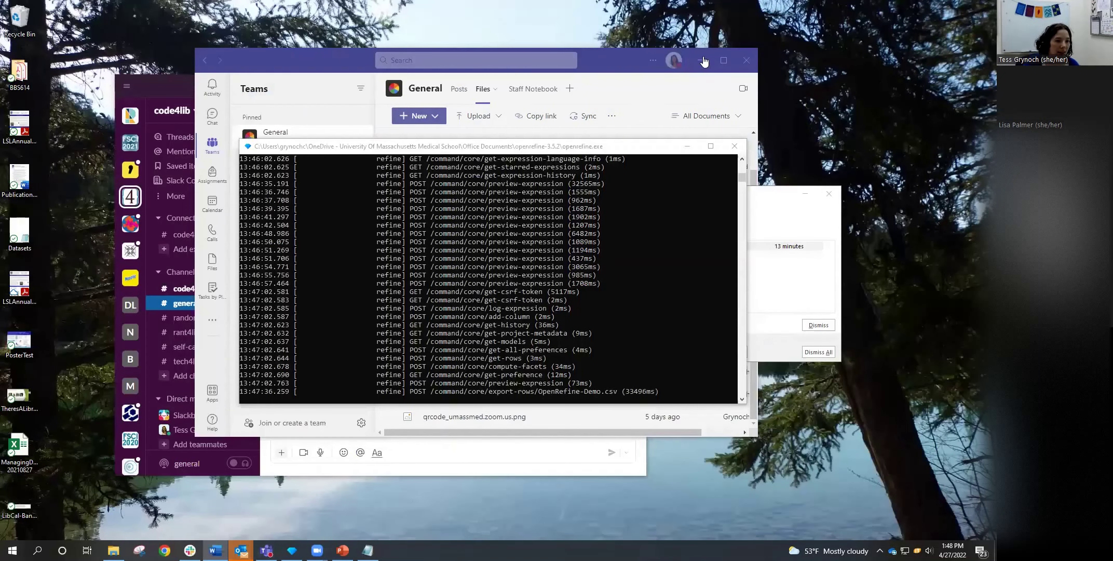
left_click(643, 76)
left_click(700, 59)
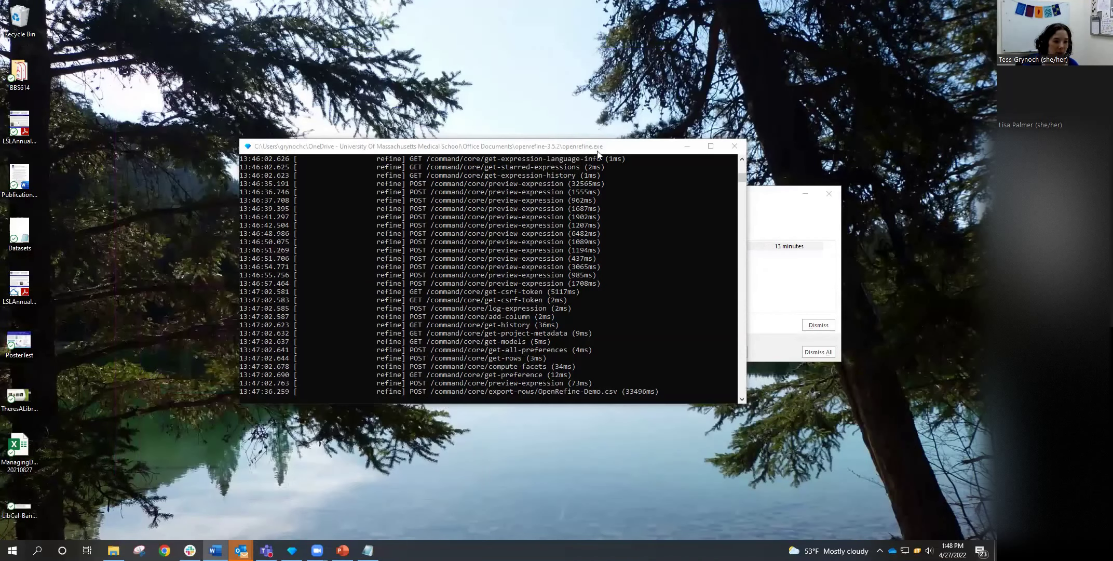
left_click(648, 151)
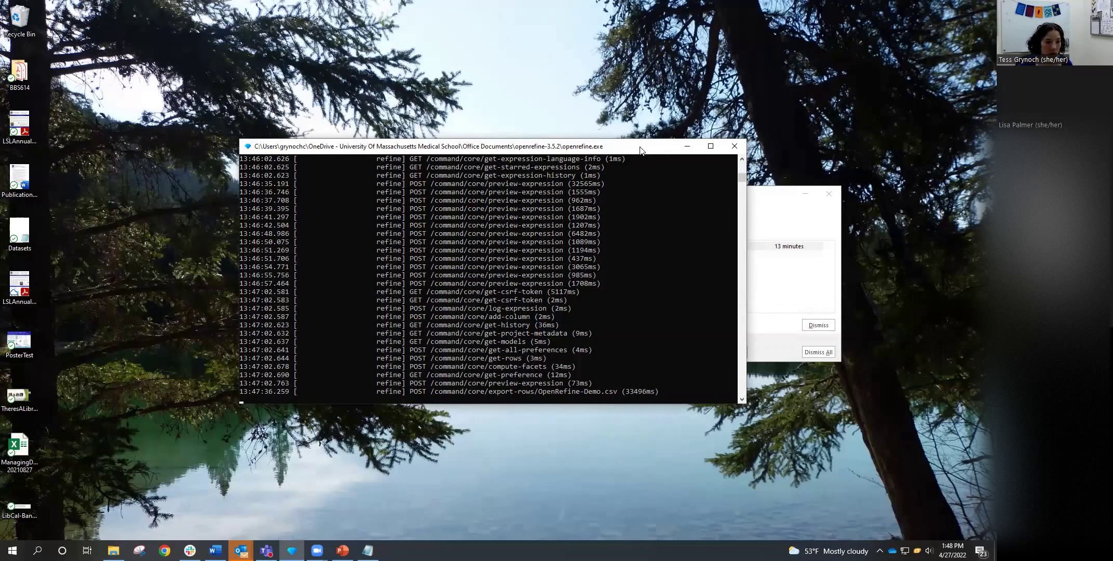
key("ctrl+c")
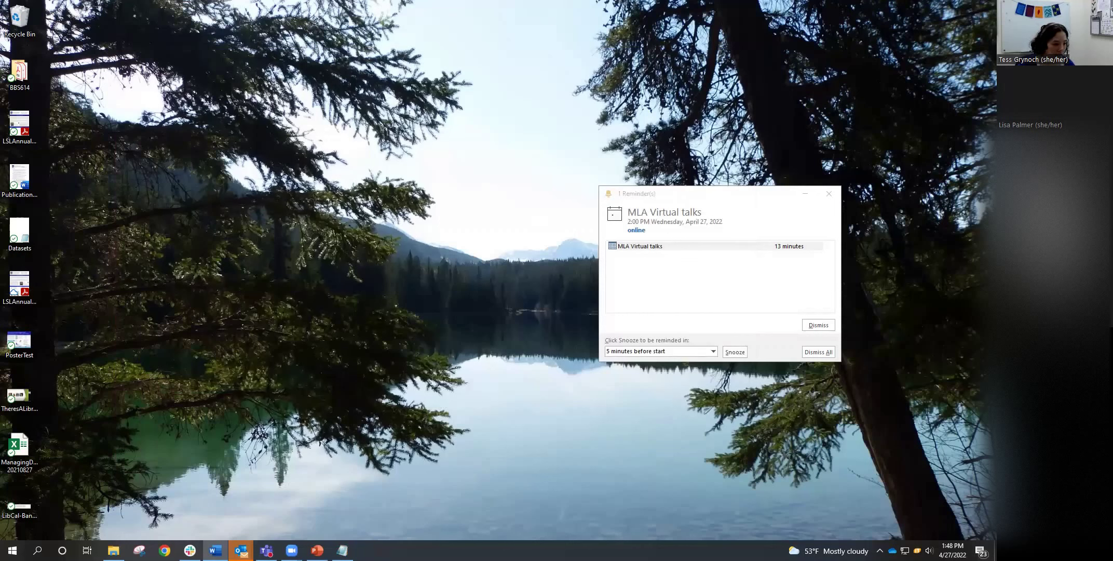
key("alt+Tab")
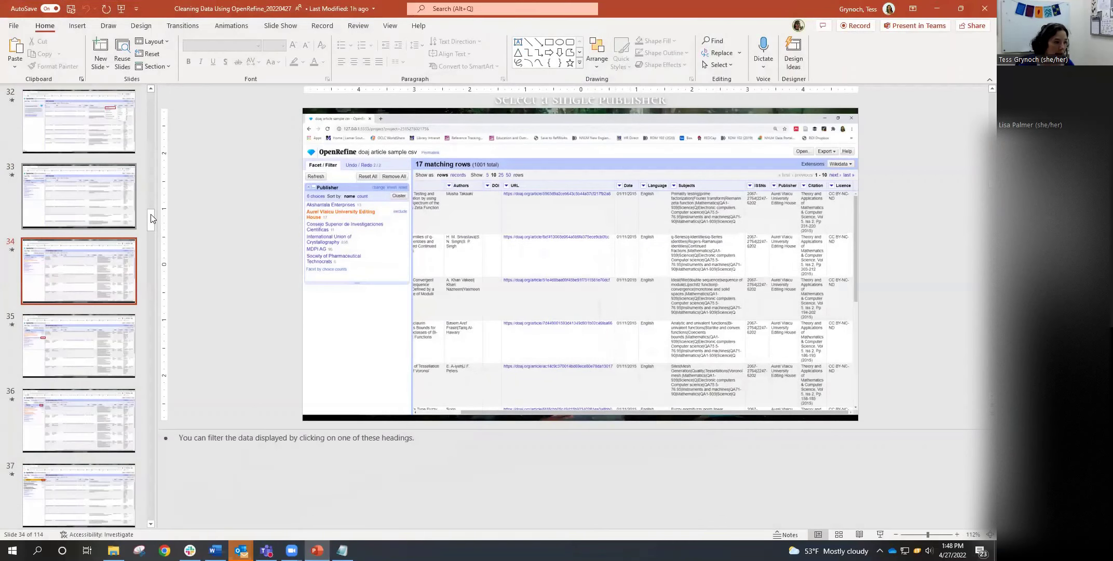
- Scroll the PowerPoint slide thumbnail pane down toward the final Questions slide
left_click_drag(151, 214, 140, 491)
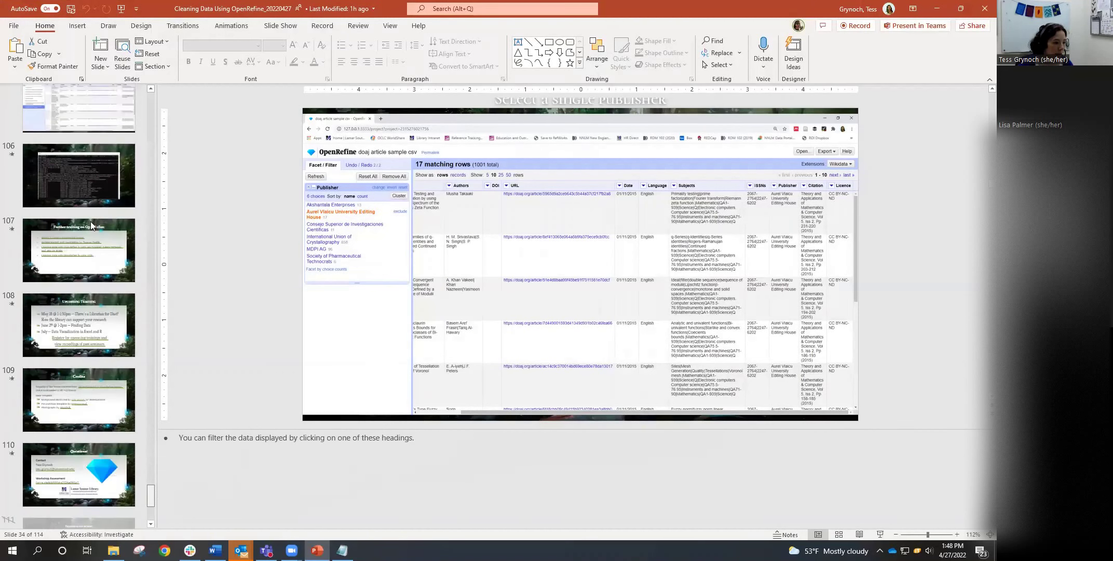